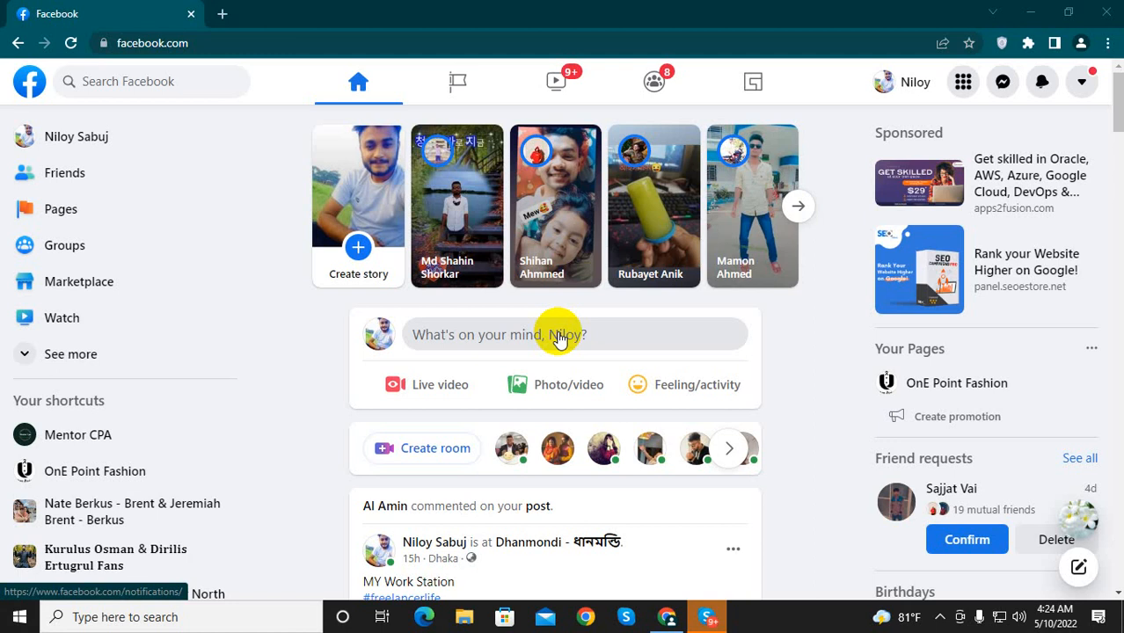
# Step: Open the form for creating a new Page from the list of managed Pages
pyautogui.scroll(-3, 776, 482)
pyautogui.scroll(3, 797, 481)
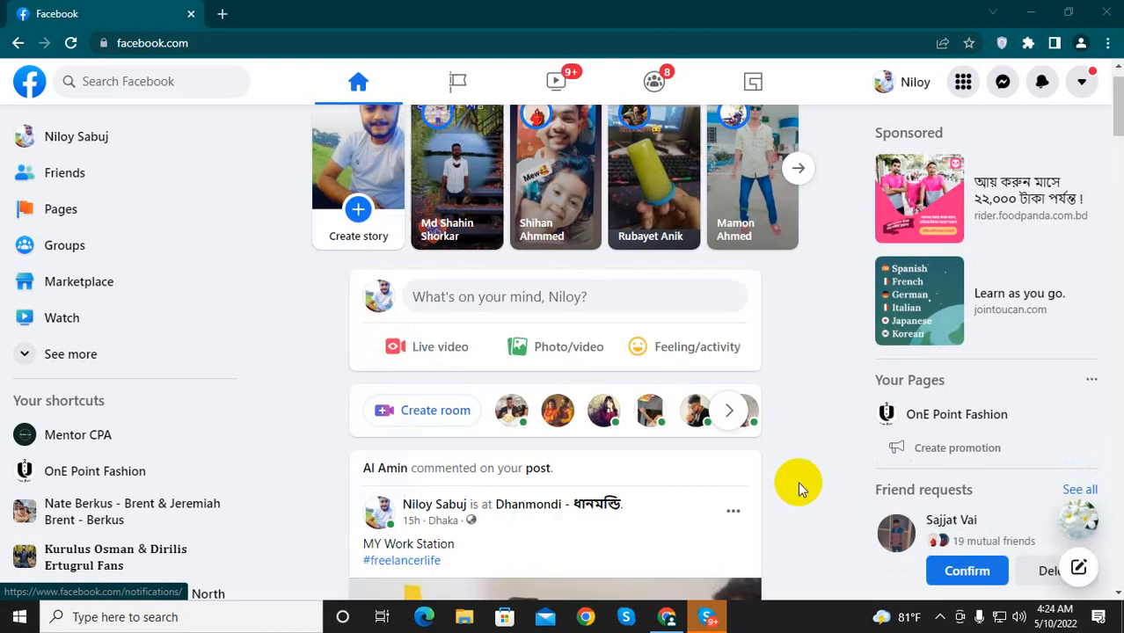
pyautogui.scroll(1, 798, 481)
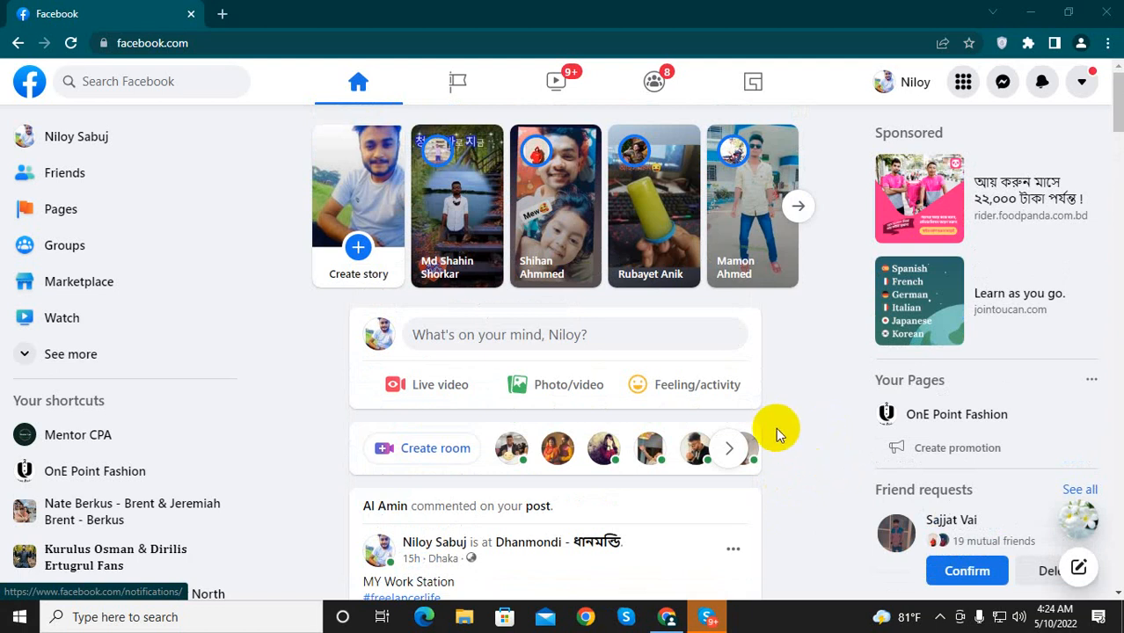
pyautogui.click(53, 220)
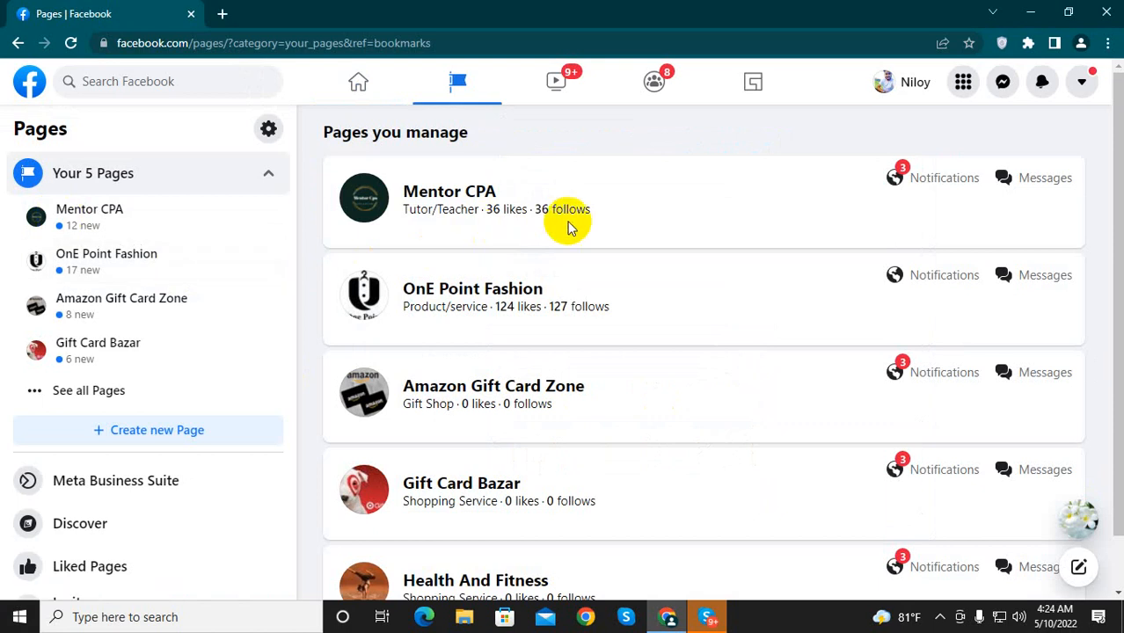
pyautogui.scroll(-1, 723, 337)
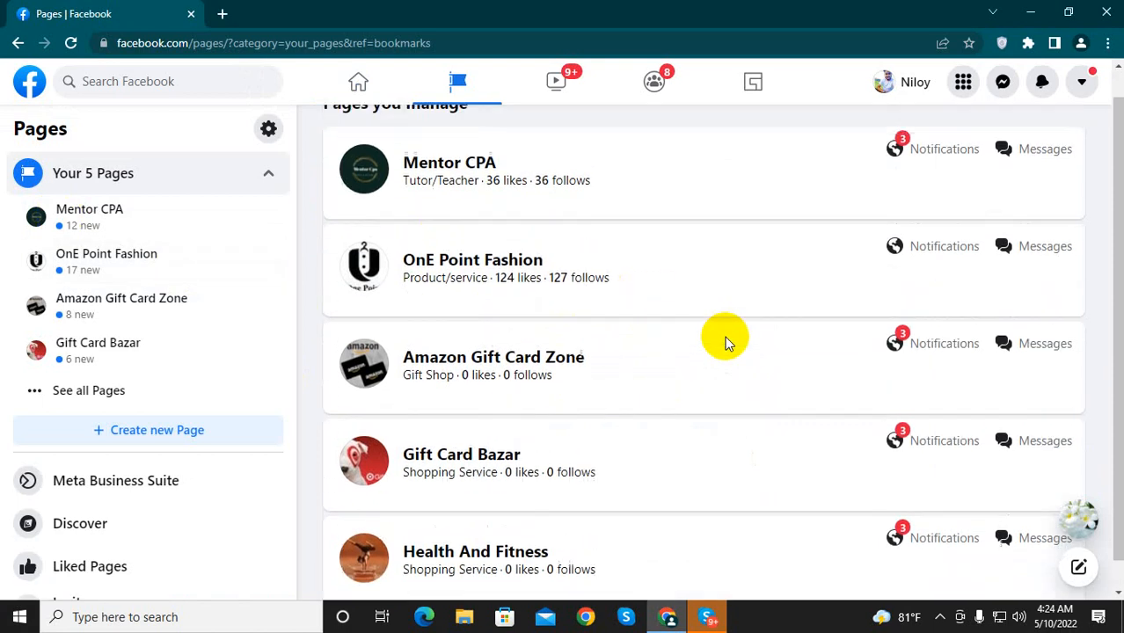
pyautogui.scroll(1, 725, 339)
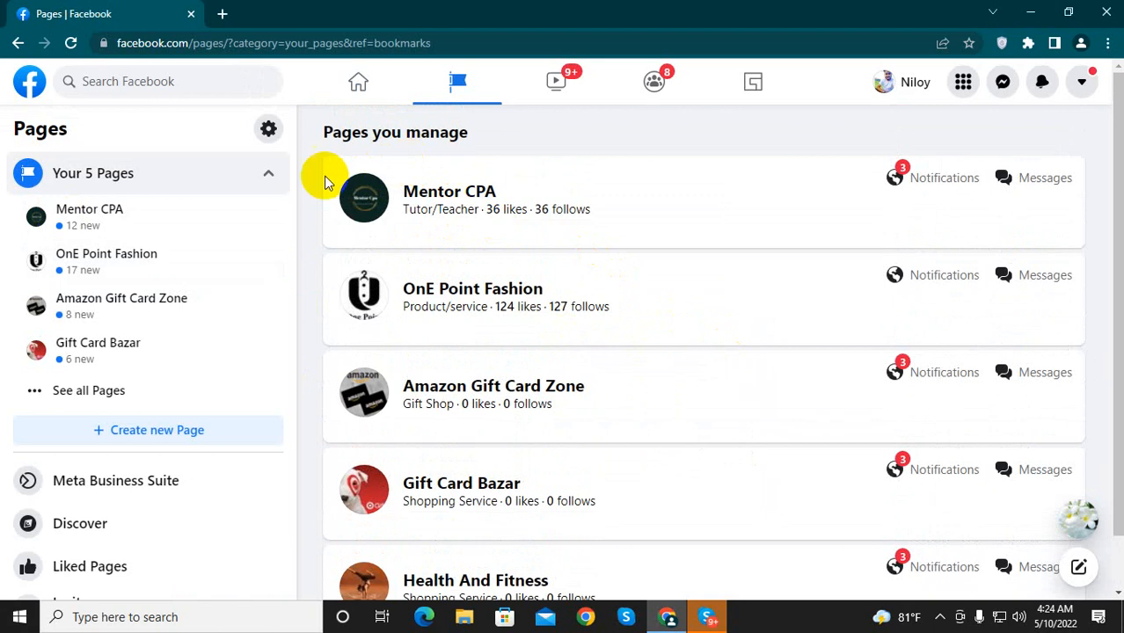
pyautogui.click(168, 439)
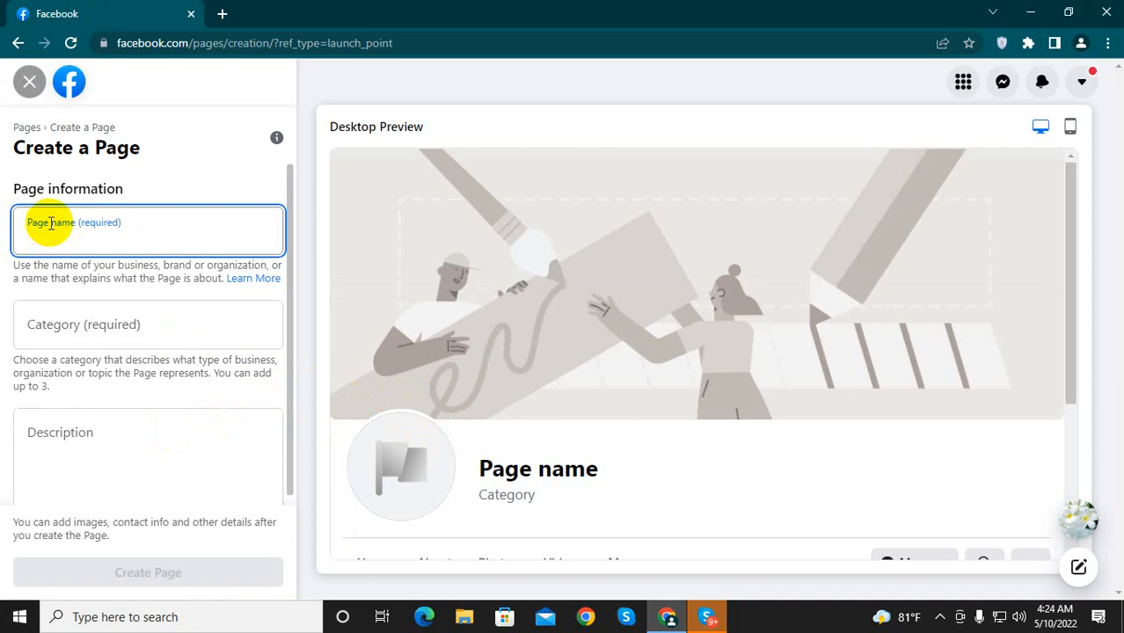
# Step: Enter "Food Cart Area" as the name of the new Page
pyautogui.scroll(-1, 56, 239)
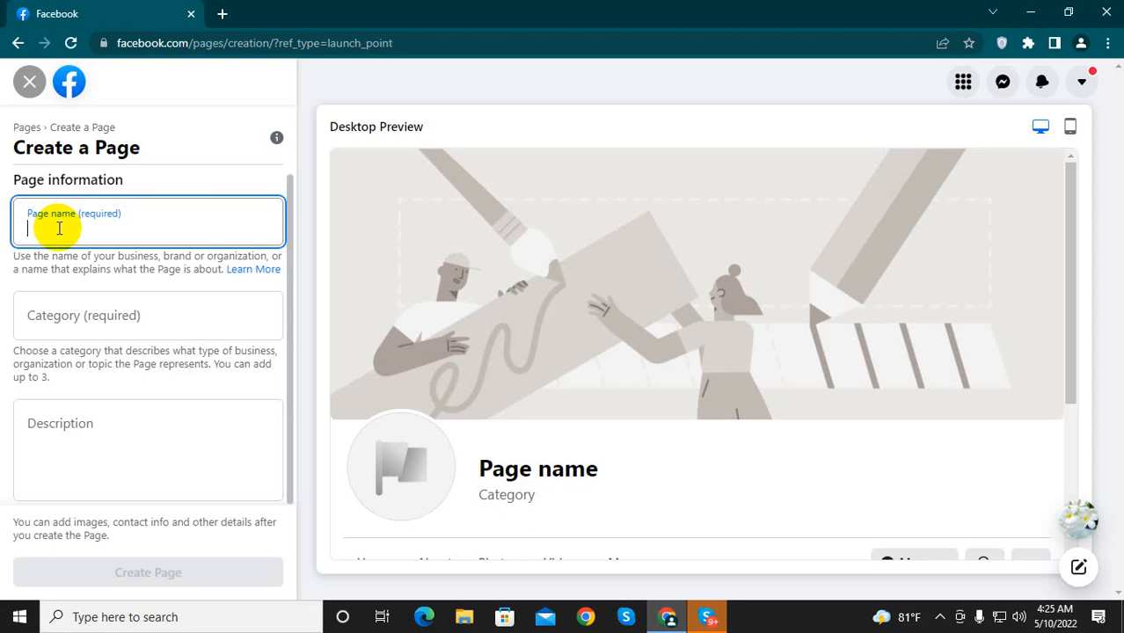
pyautogui.write('Food')
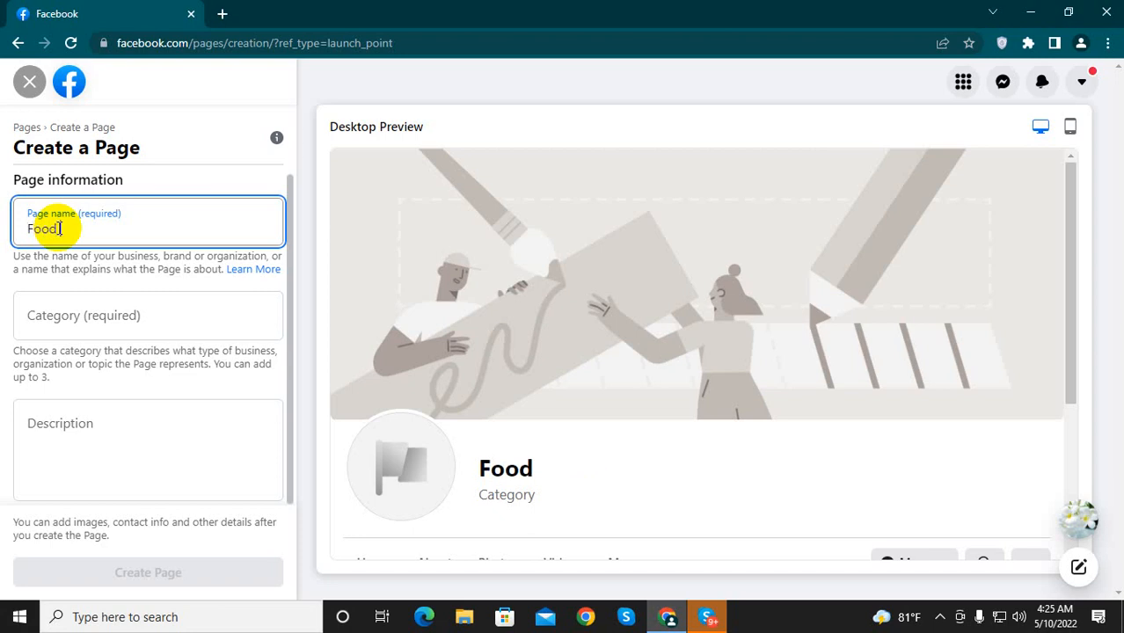
pyautogui.write(' Cart')
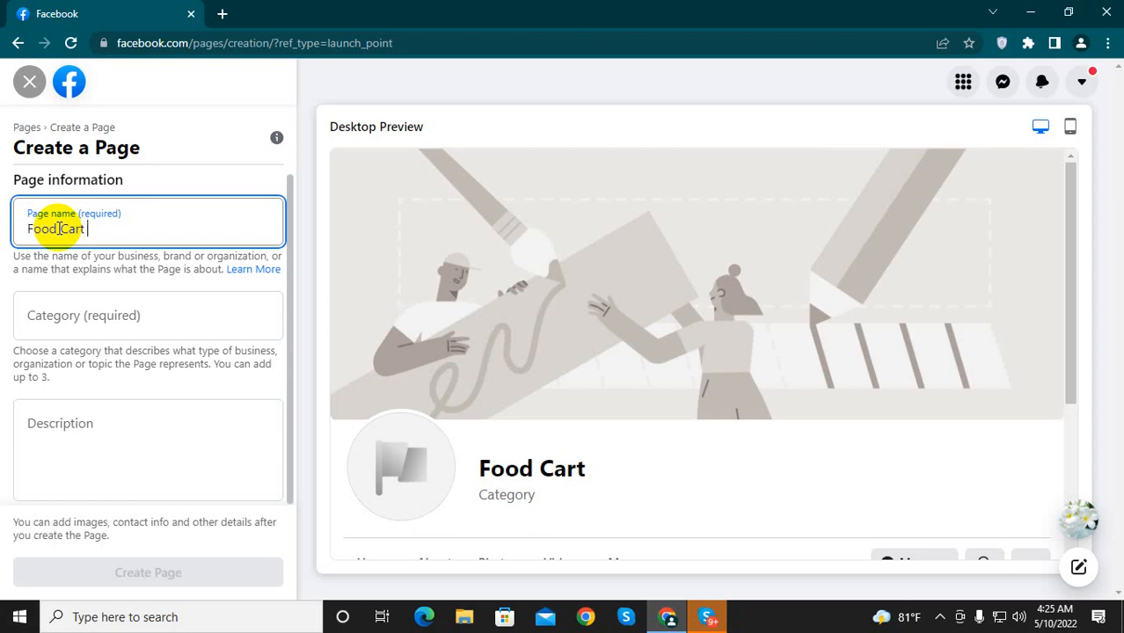
pyautogui.write(' Area')
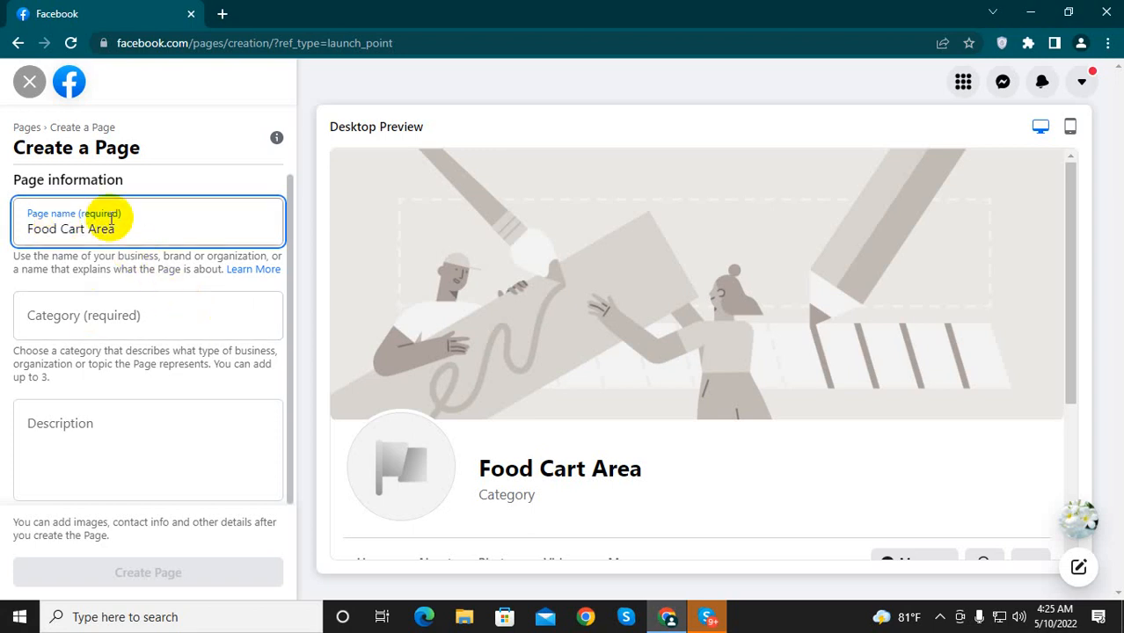
# Step: Look up "food" categories for the Page and choose Food delivery service
pyautogui.click(101, 317)
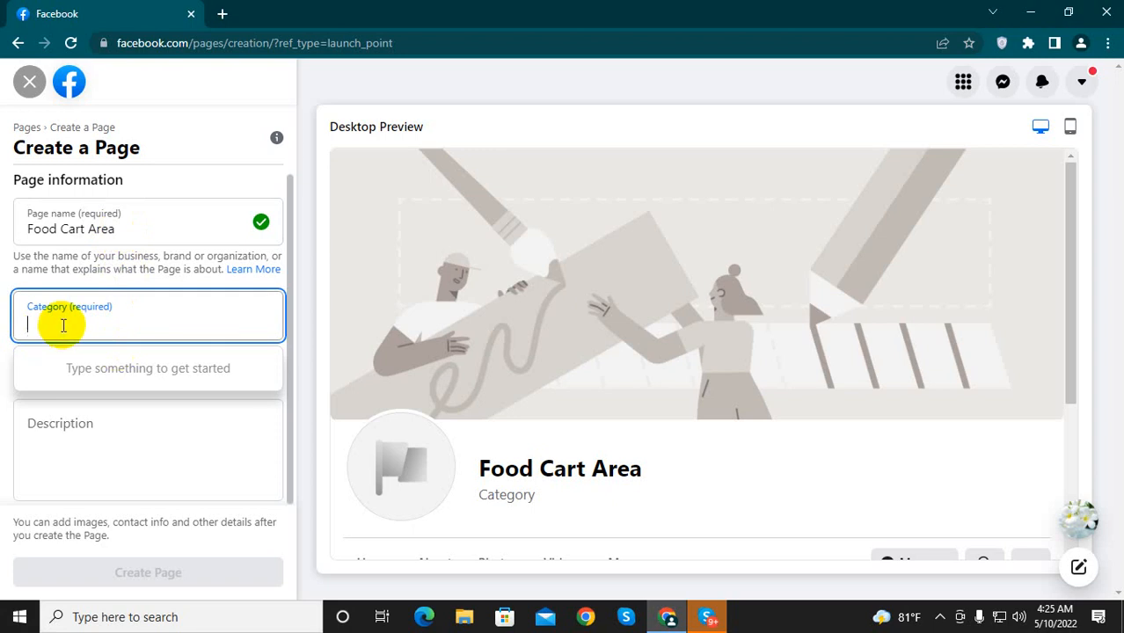
pyautogui.write('food')
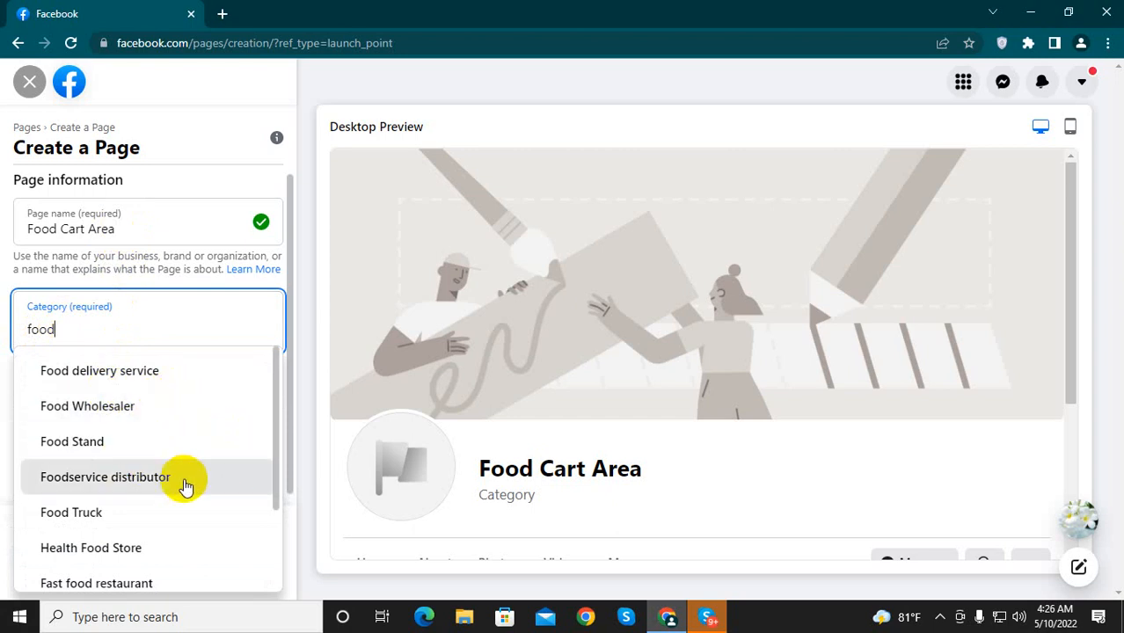
pyautogui.scroll(-3, 184, 484)
pyautogui.scroll(3, 126, 498)
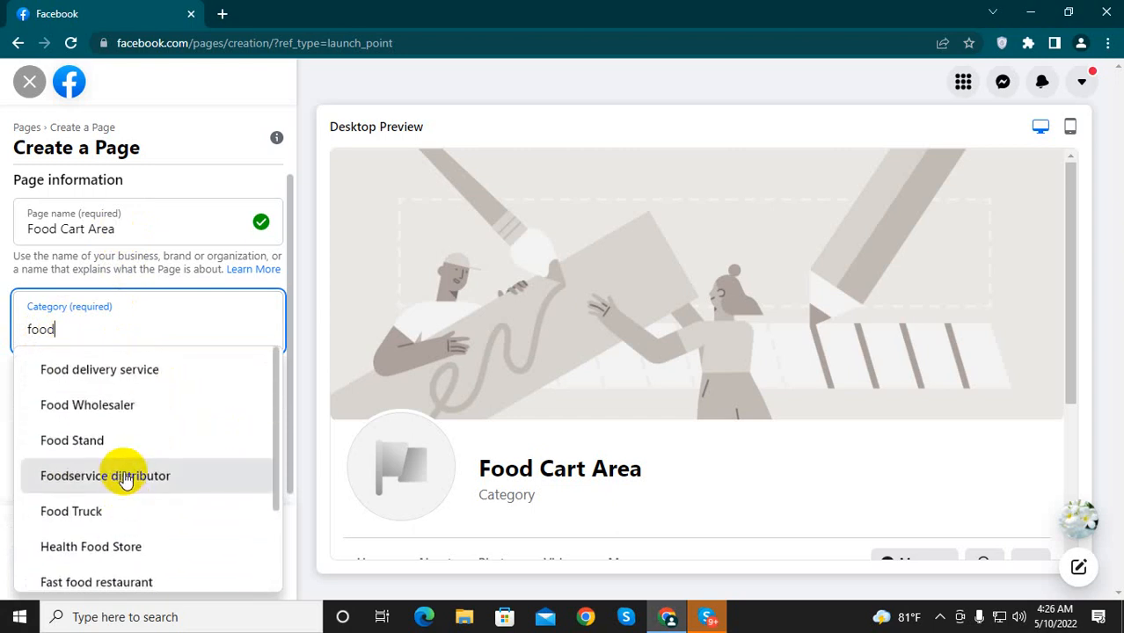
pyautogui.scroll(-3, 148, 475)
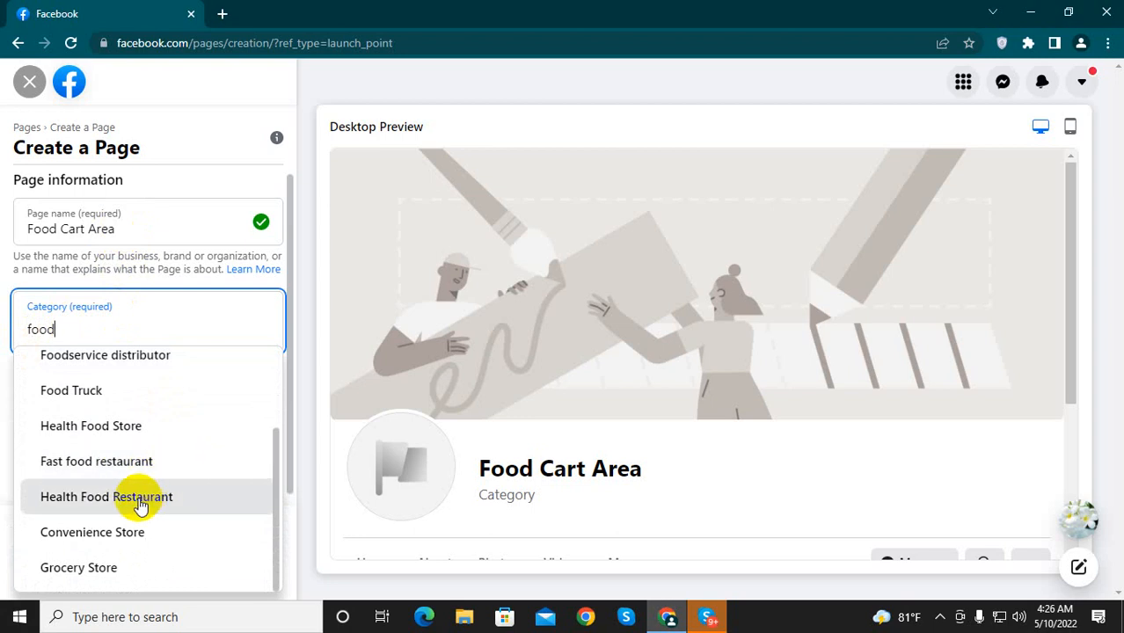
pyautogui.scroll(3, 179, 497)
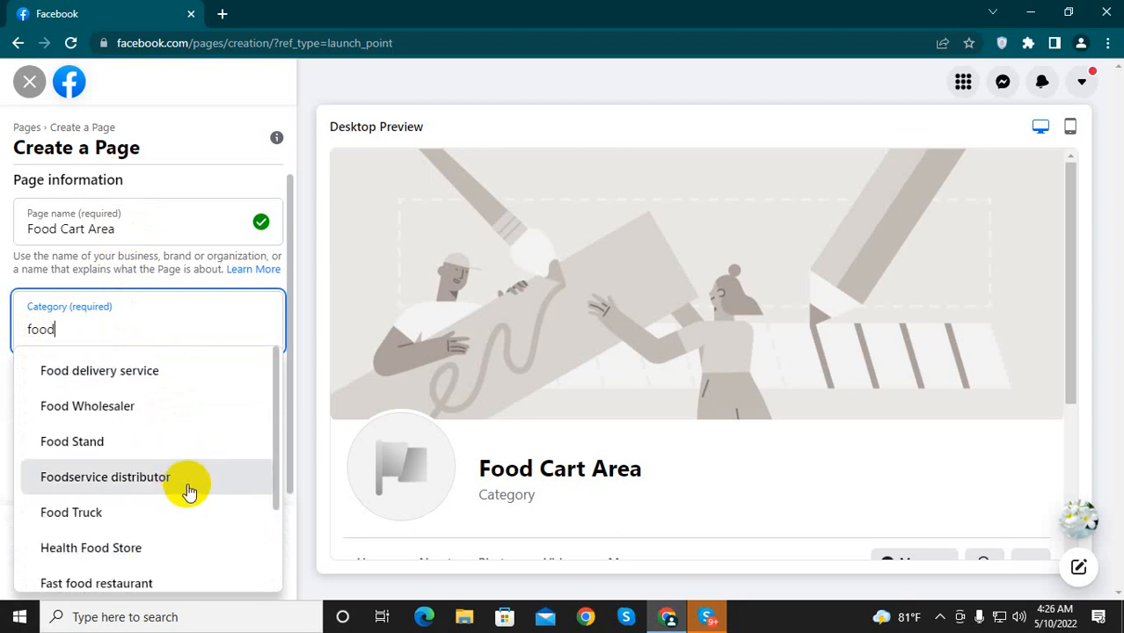
pyautogui.click(117, 373)
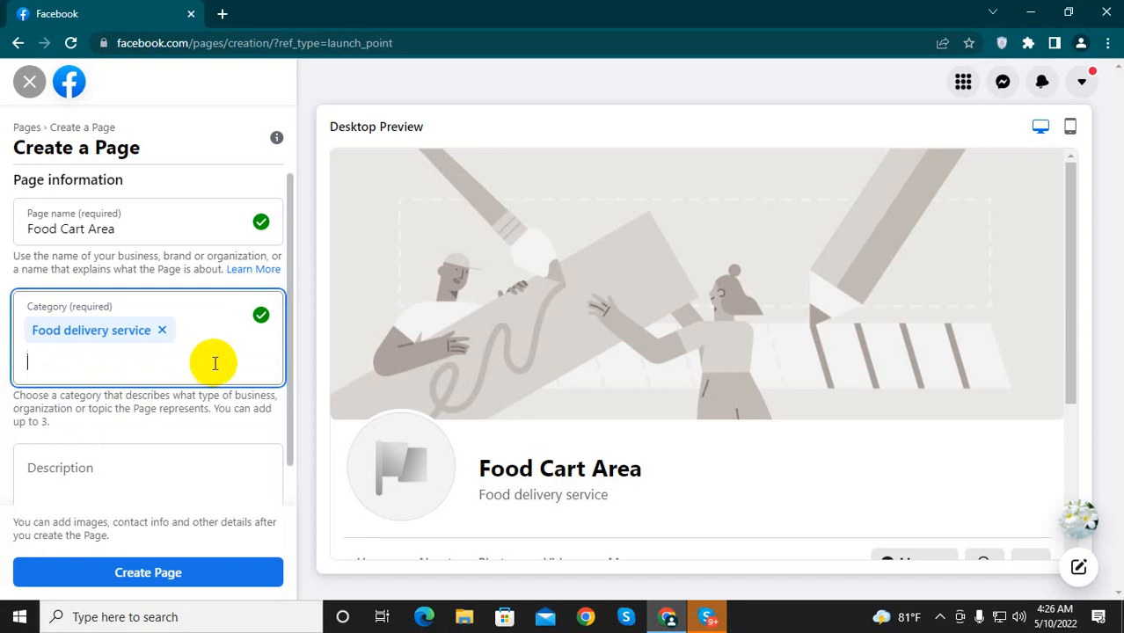
pyautogui.scroll(-1, 217, 362)
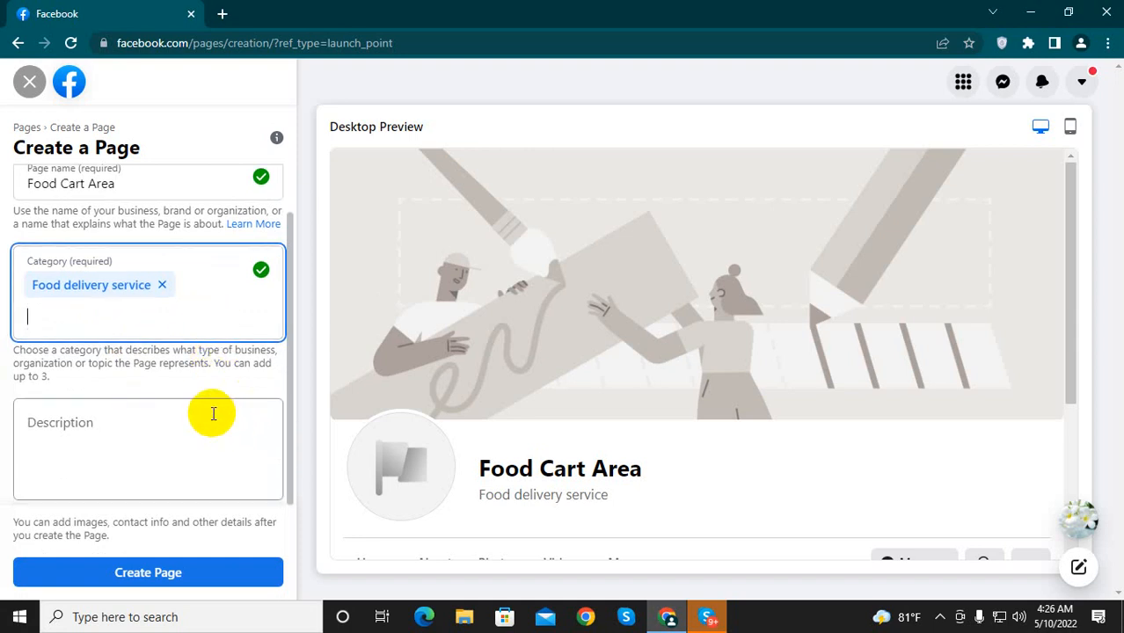
pyautogui.click(64, 431)
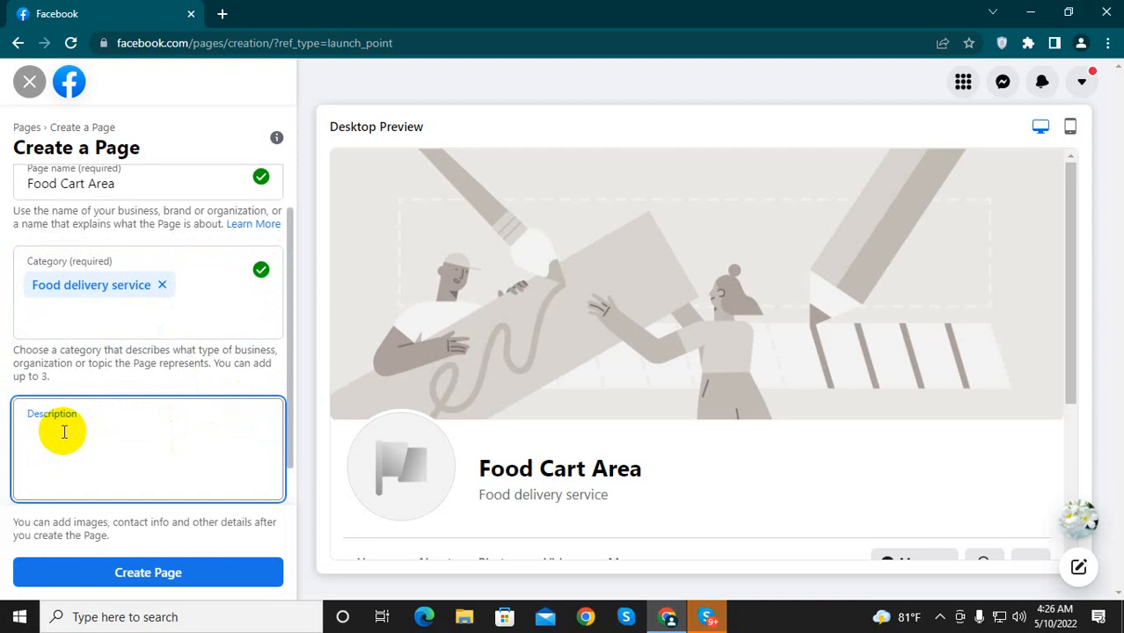
pyautogui.scroll(1, 63, 431)
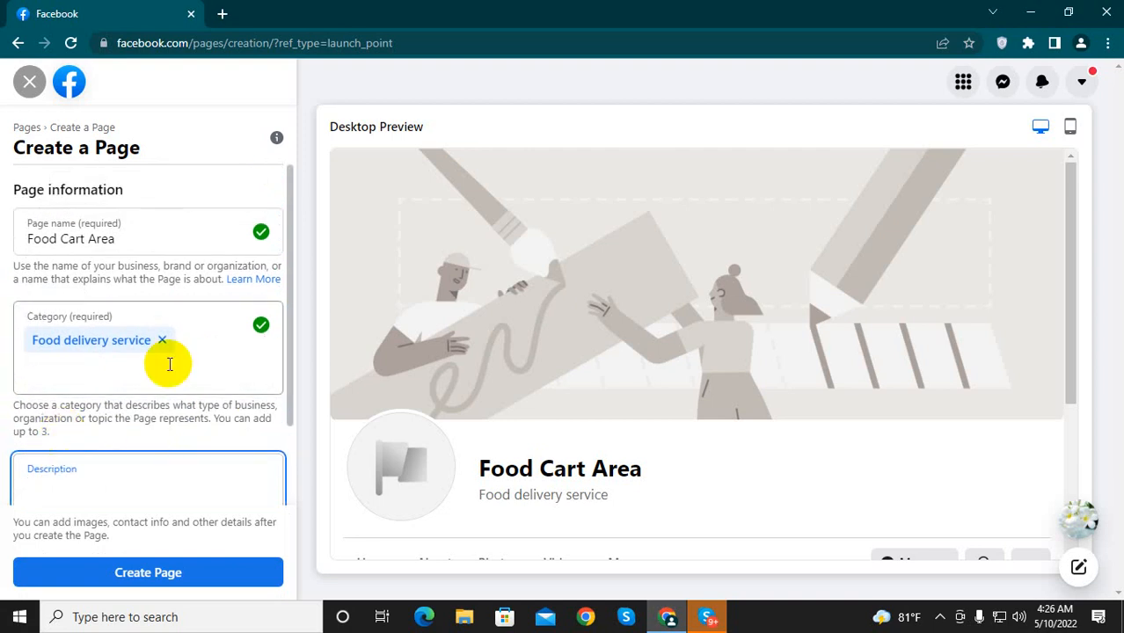
pyautogui.click(110, 238)
pyautogui.moveTo(110, 237); pyautogui.dragTo(26, 238)
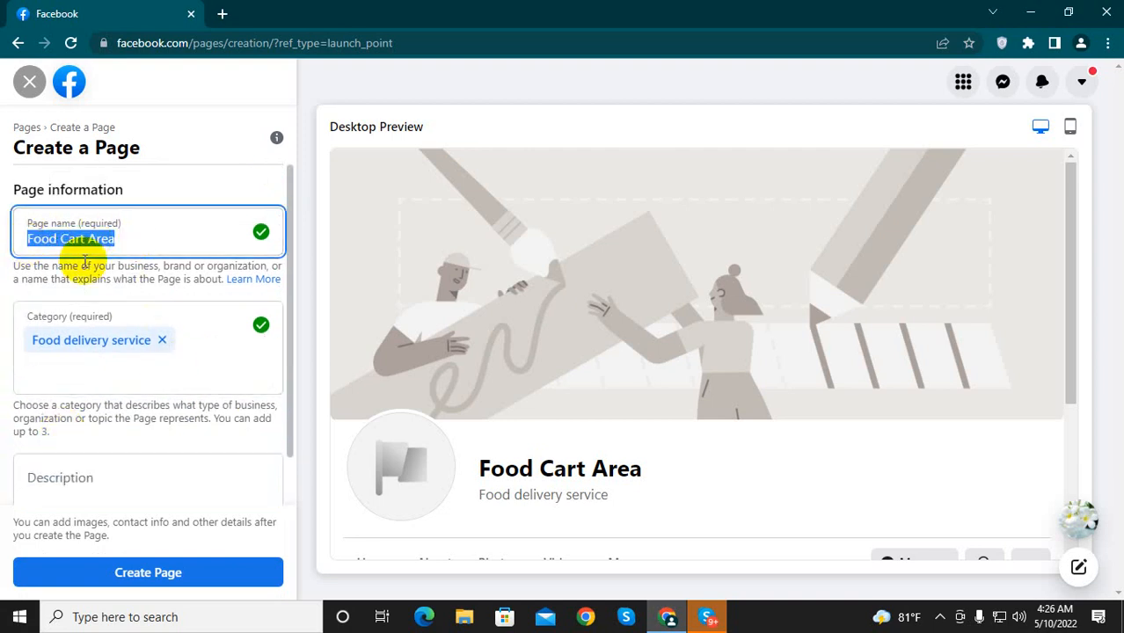
pyautogui.click(130, 243)
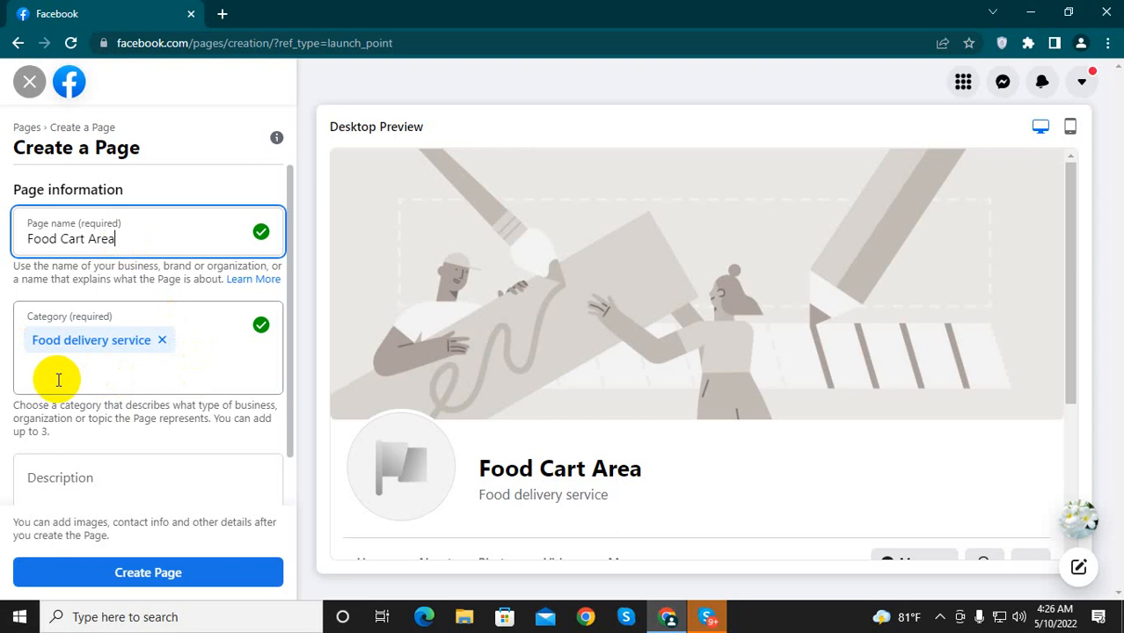
# Step: Enter the Page description "its a best food site."
pyautogui.scroll(-1, 84, 442)
pyautogui.click(90, 432)
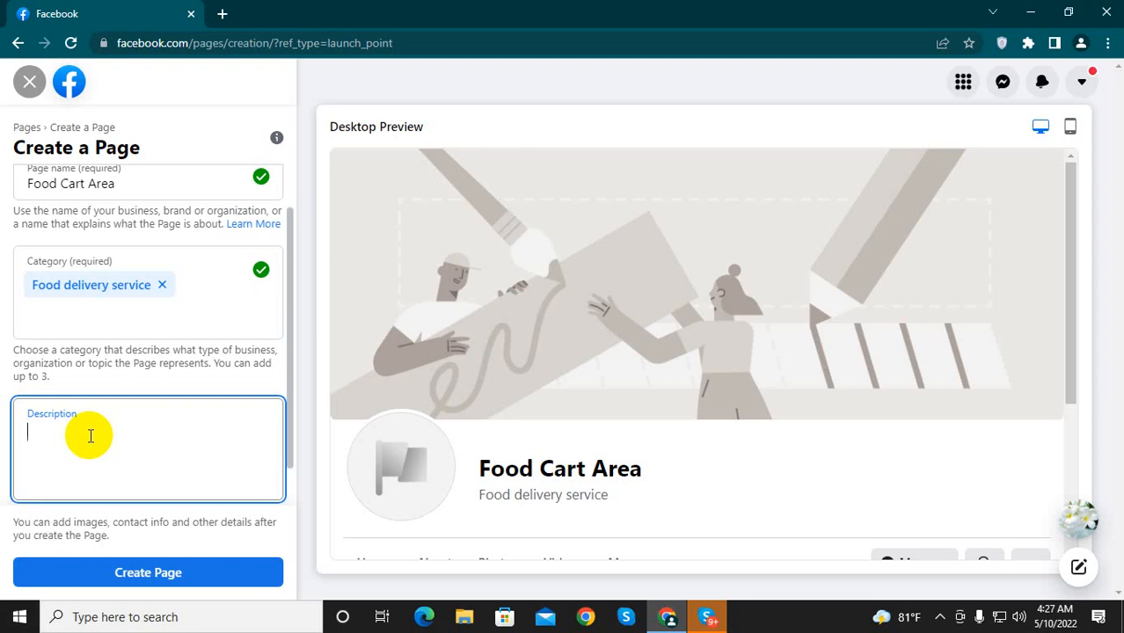
pyautogui.write('i')
pyautogui.write('t')
pyautogui.write('a Food')
pyautogui.press('BackSpace')
pyautogui.press('BackSpace')
pyautogui.press('BackSpace')
pyautogui.press('BackSpace')
pyautogui.write('best food sit')
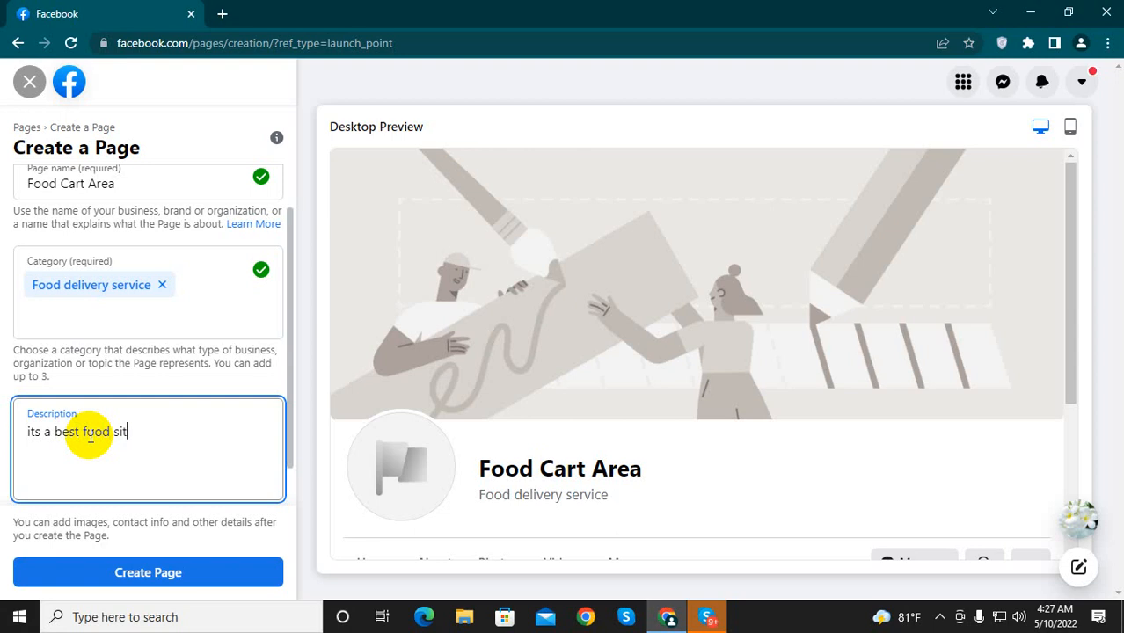
pyautogui.write('e')
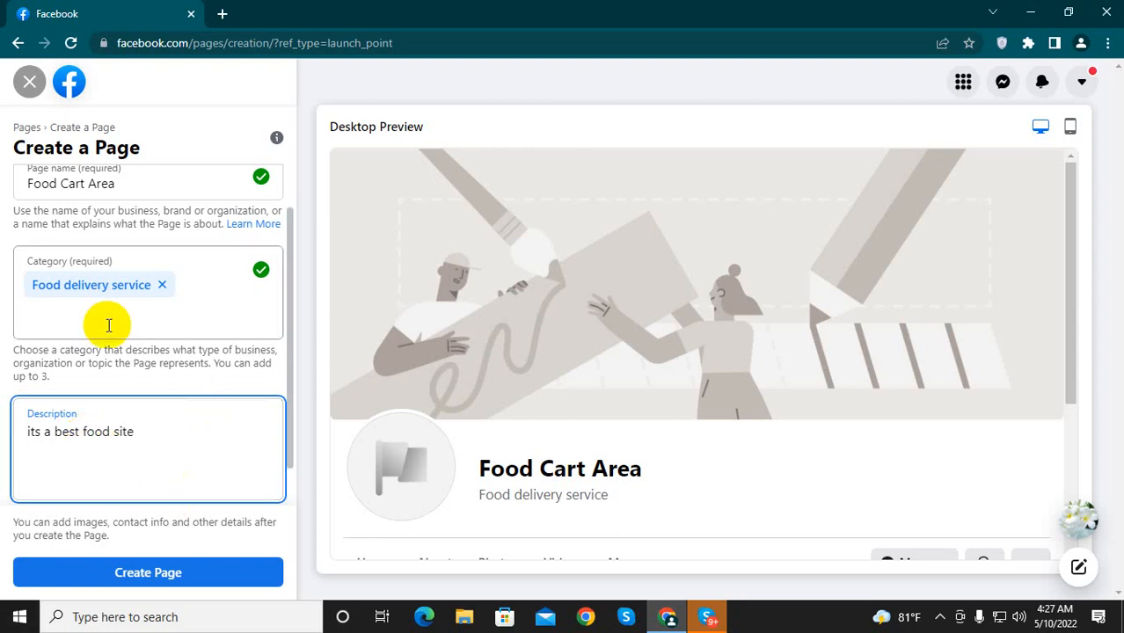
pyautogui.scroll(-1, 239, 450)
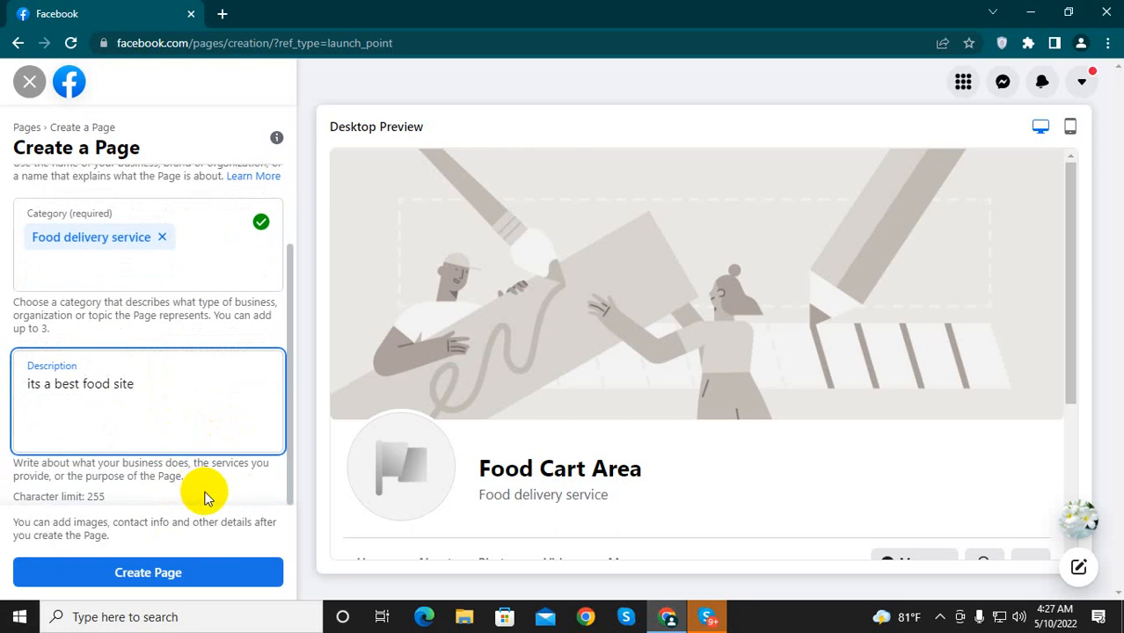
pyautogui.write('.')
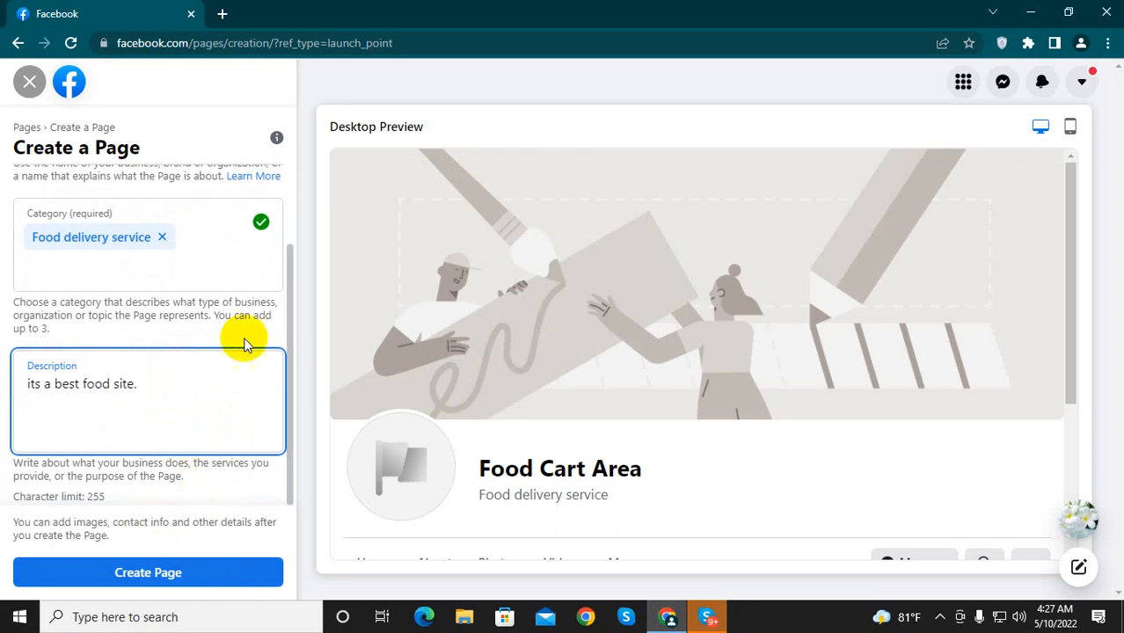
# Step: Try to create the Page with the entered details, dismiss the error notice and submit it again
pyautogui.scroll(2, 143, 426)
pyautogui.scroll(-2, 176, 492)
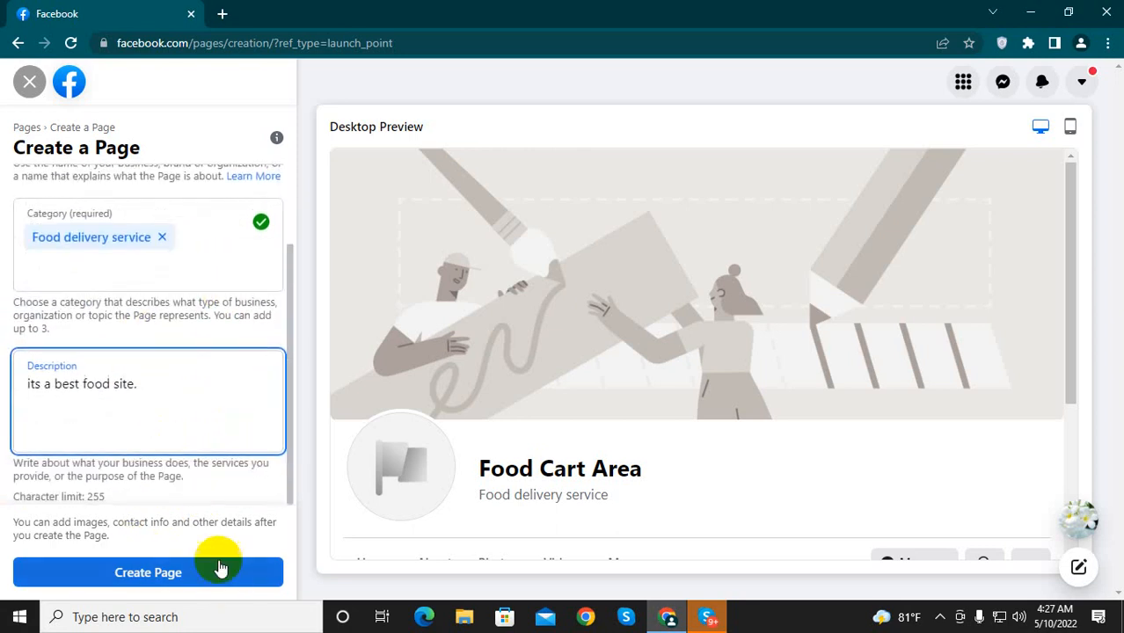
pyautogui.click(150, 575)
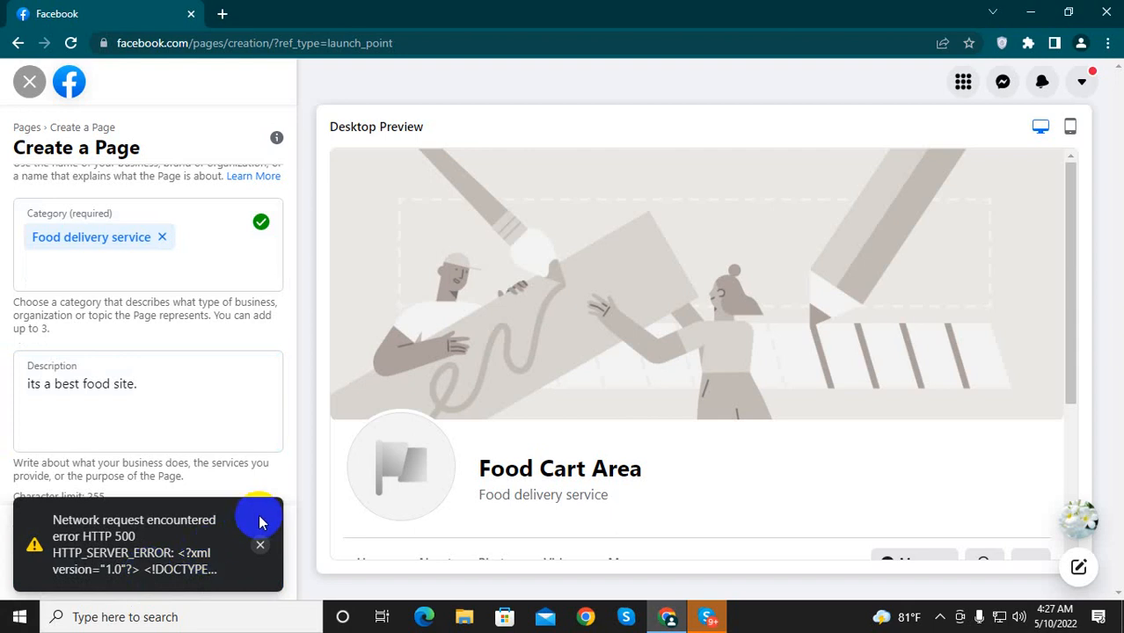
pyautogui.scroll(2, 220, 414)
pyautogui.scroll(-2, 220, 414)
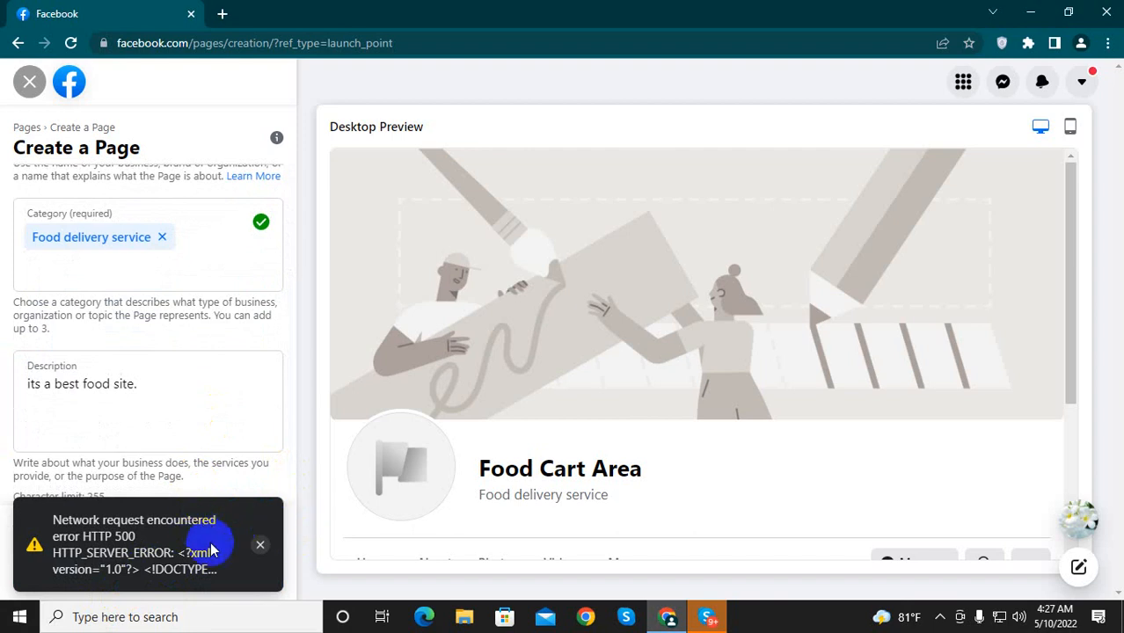
pyautogui.click(260, 545)
pyautogui.click(145, 568)
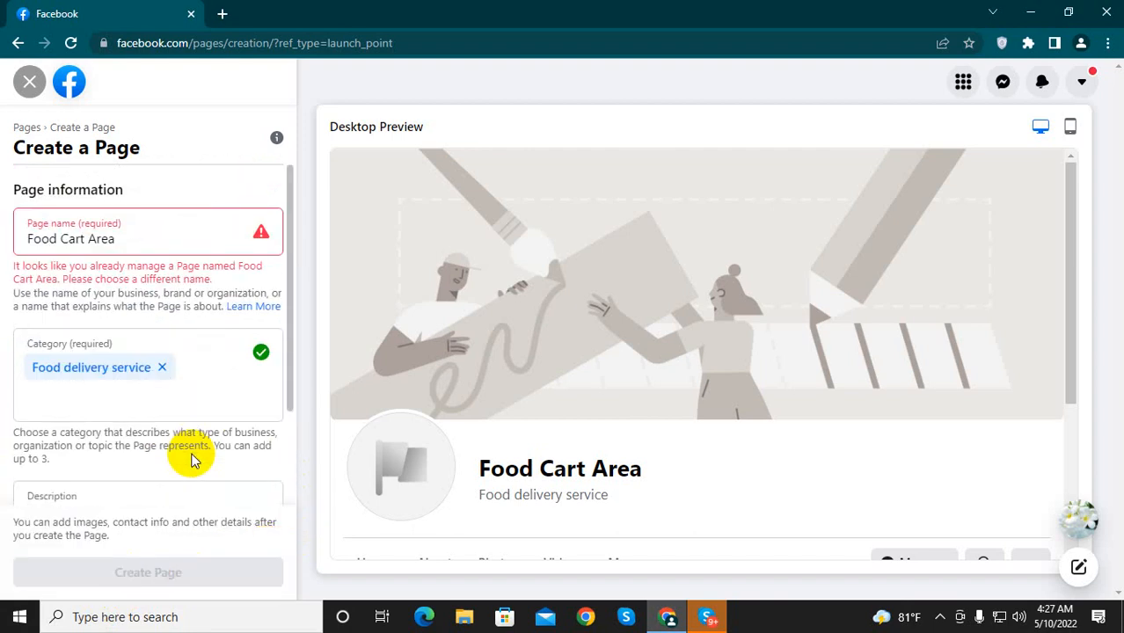
# Step: Extend the Page name to "Food Cart Area Zone"
pyautogui.scroll(-2, 136, 302)
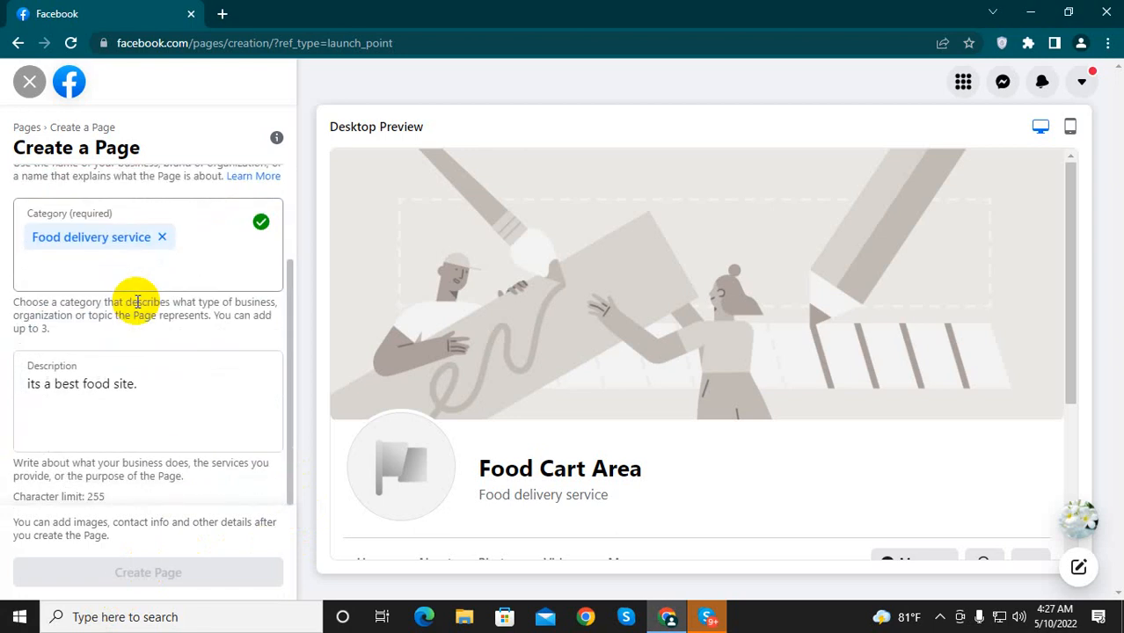
pyautogui.scroll(2, 136, 302)
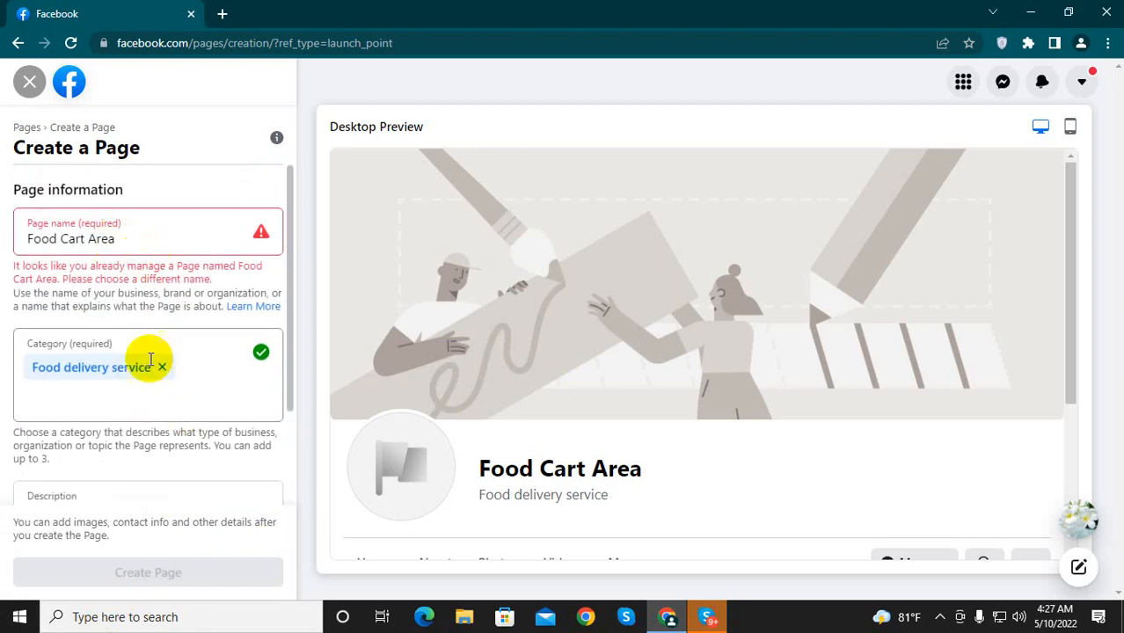
pyautogui.scroll(-2, 162, 387)
pyautogui.scroll(2, 176, 422)
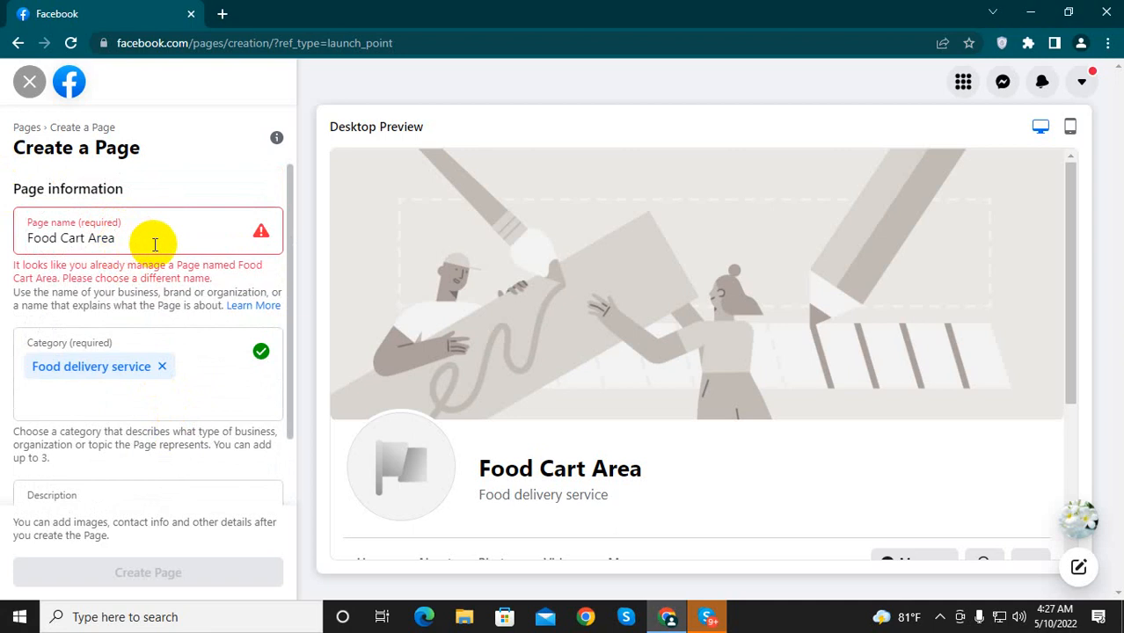
pyautogui.click(128, 240)
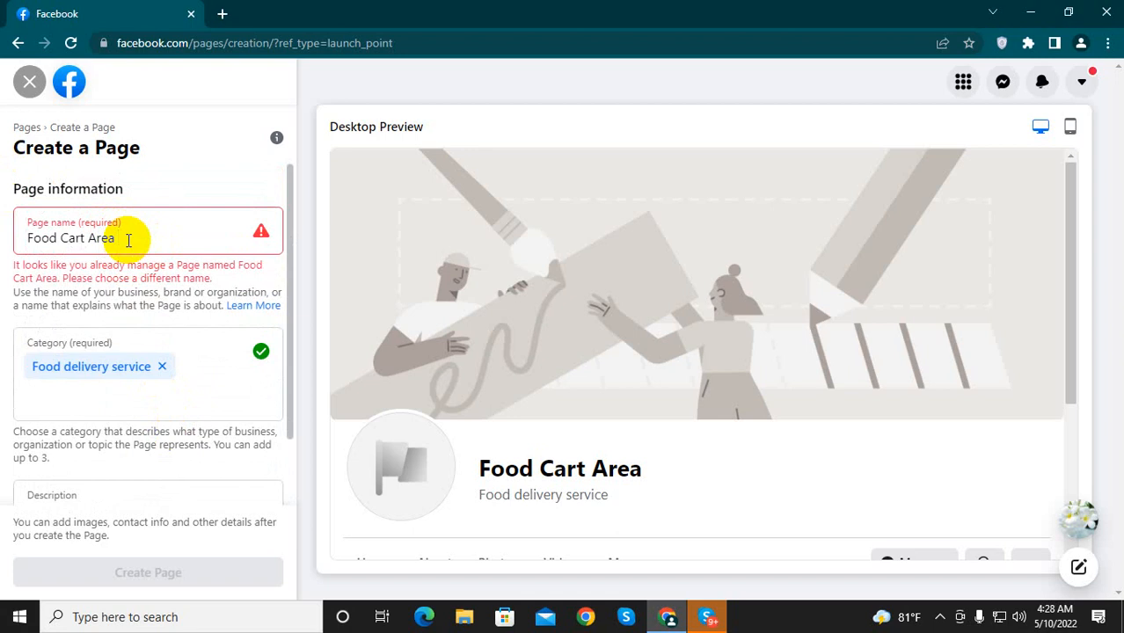
pyautogui.write('Zone')
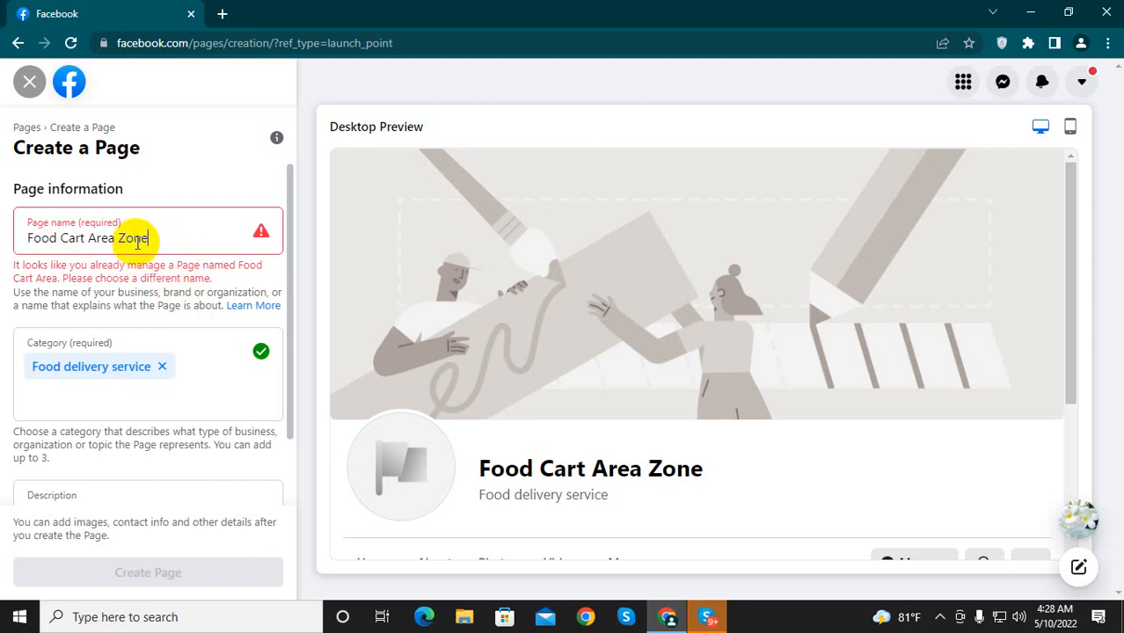
# Step: Check the entered Page details and try to create the Page under the name "Food Cart Area Zone"
pyautogui.scroll(-1, 176, 316)
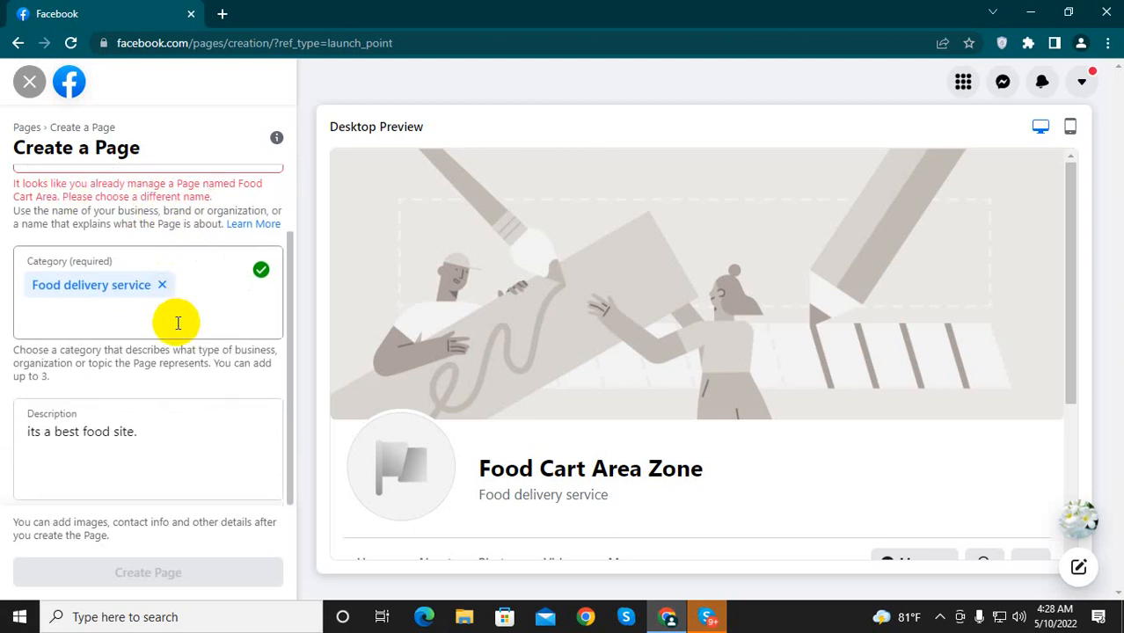
pyautogui.scroll(1, 193, 313)
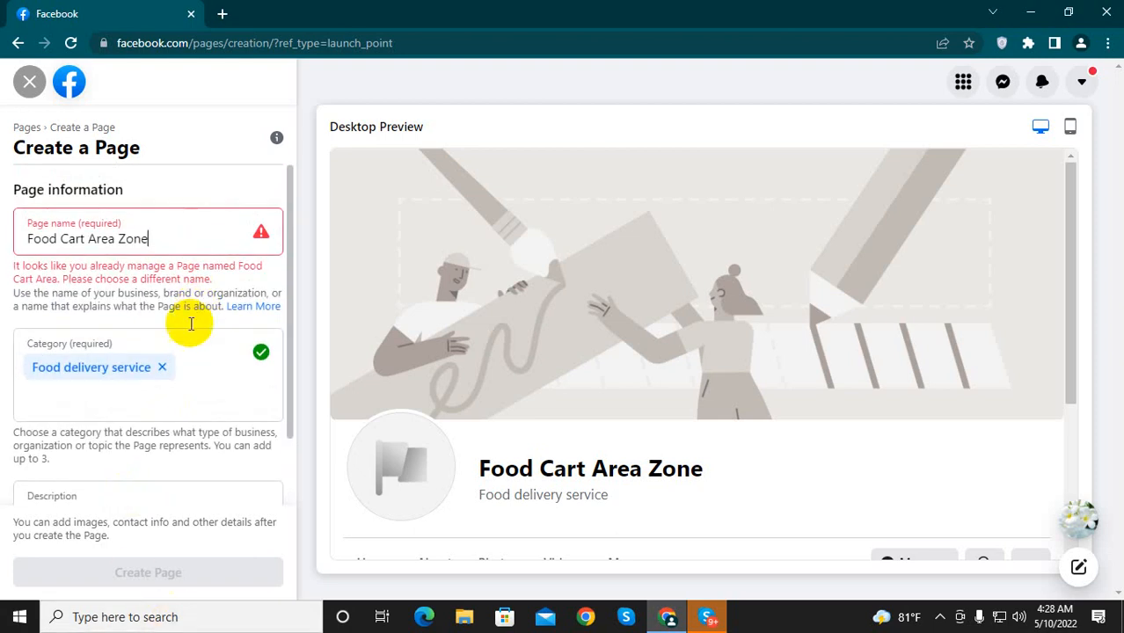
pyautogui.click(170, 380)
pyautogui.scroll(-1, 182, 474)
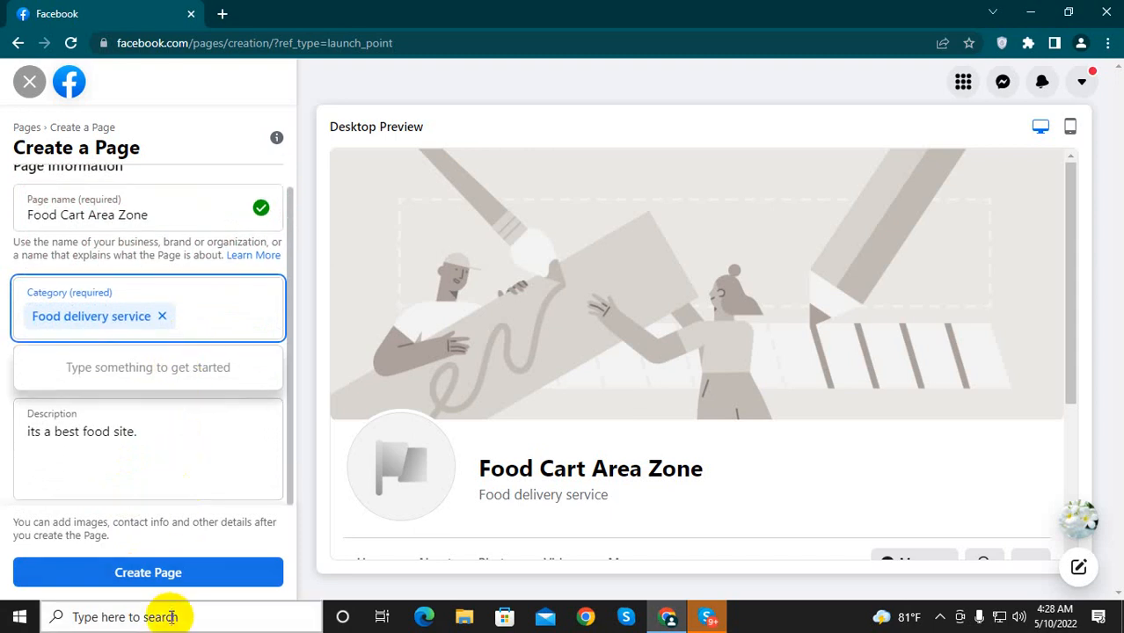
pyautogui.click(156, 572)
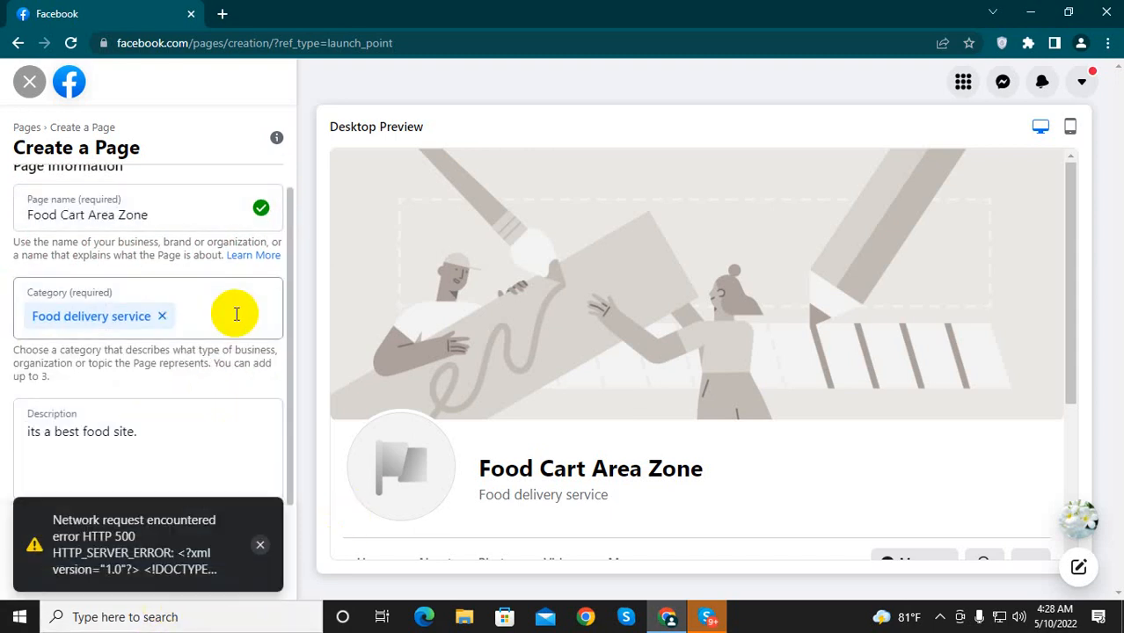
# Step: Extend the Page name to "Food Cart Area Zone Max" and create the Page
pyautogui.scroll(1, 236, 314)
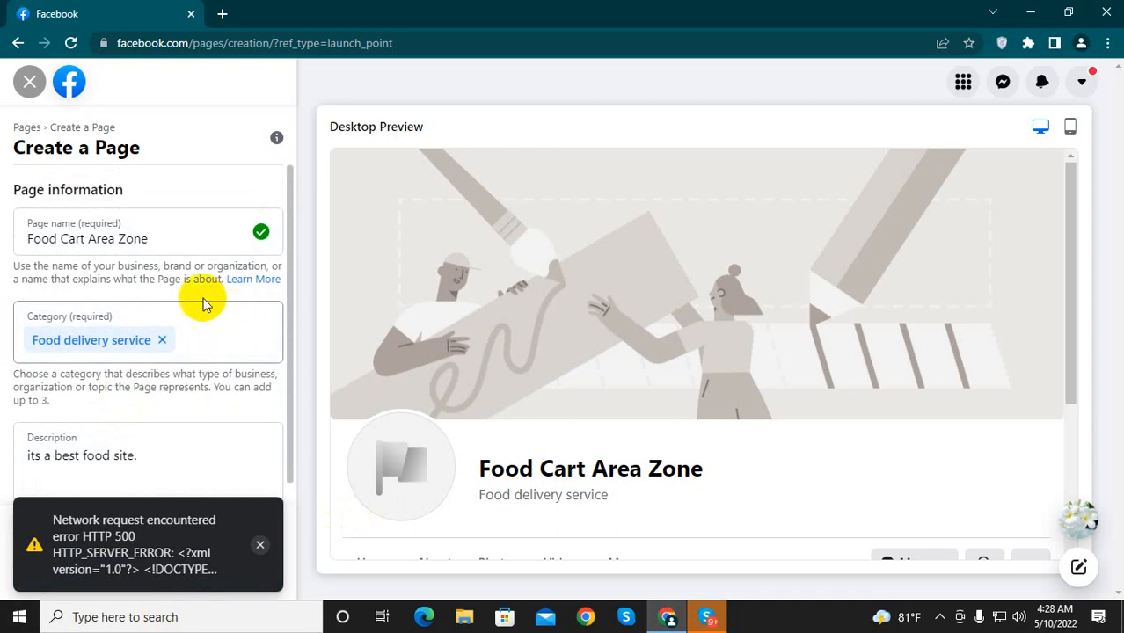
pyautogui.click(155, 244)
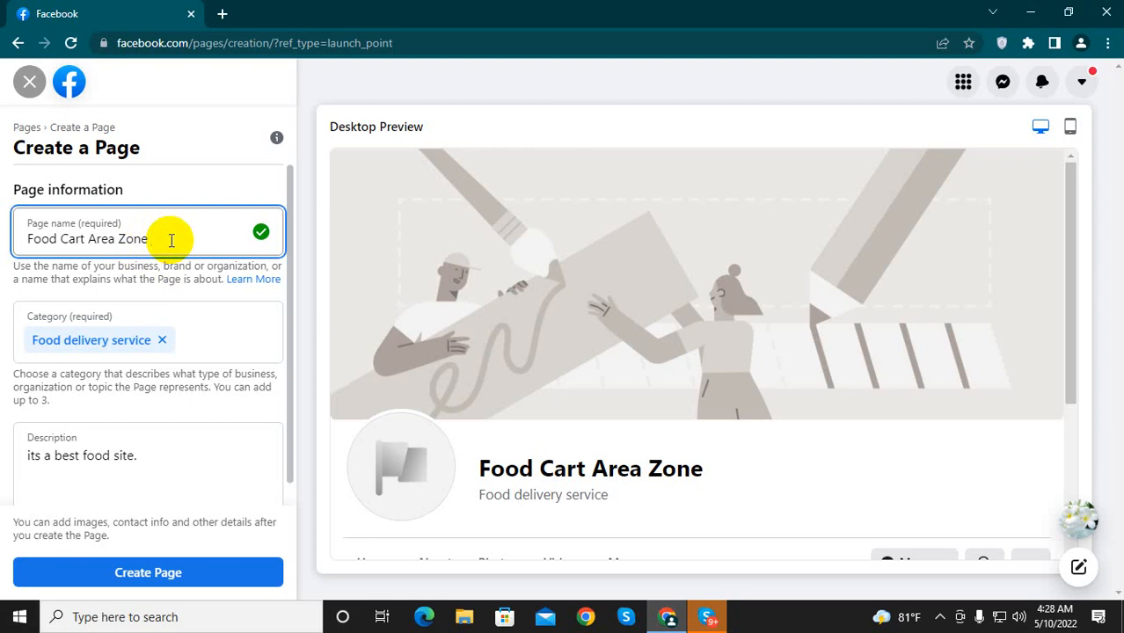
pyautogui.write('Max')
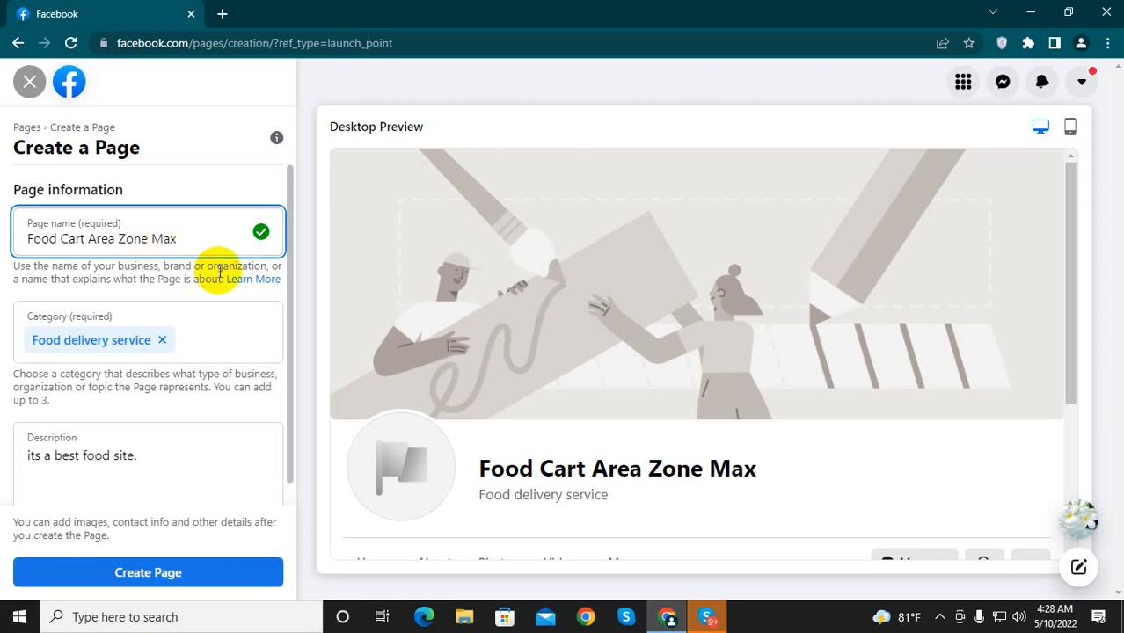
pyautogui.scroll(-1, 211, 396)
pyautogui.click(190, 583)
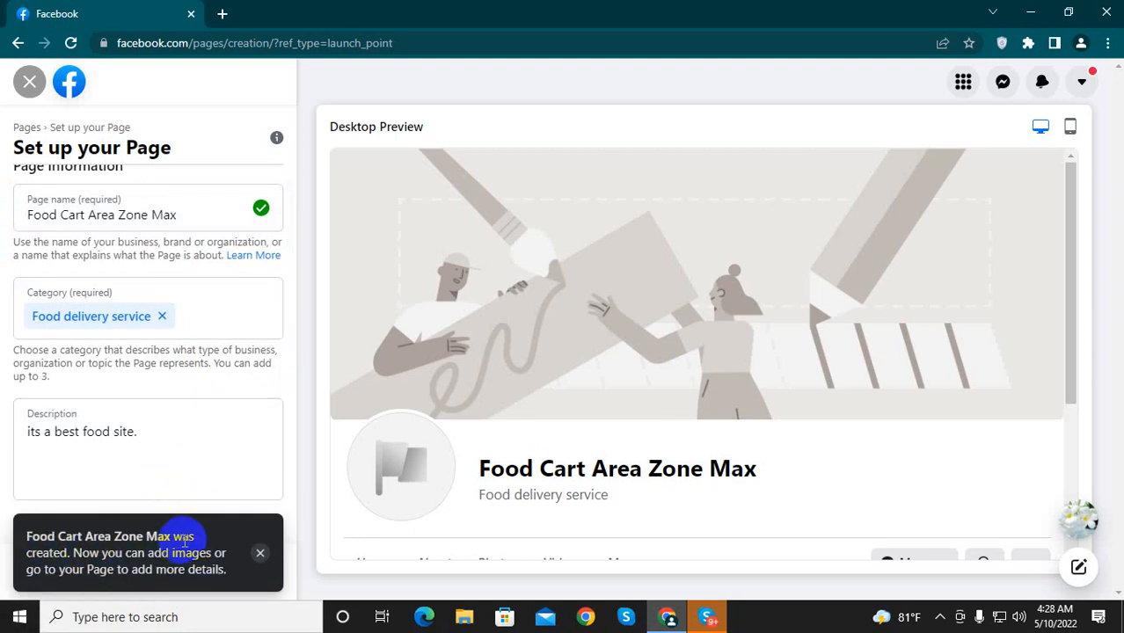
# Step: Review the Page setup form from the Page information through the profile photo and cover photo sections
pyautogui.scroll(1, 211, 475)
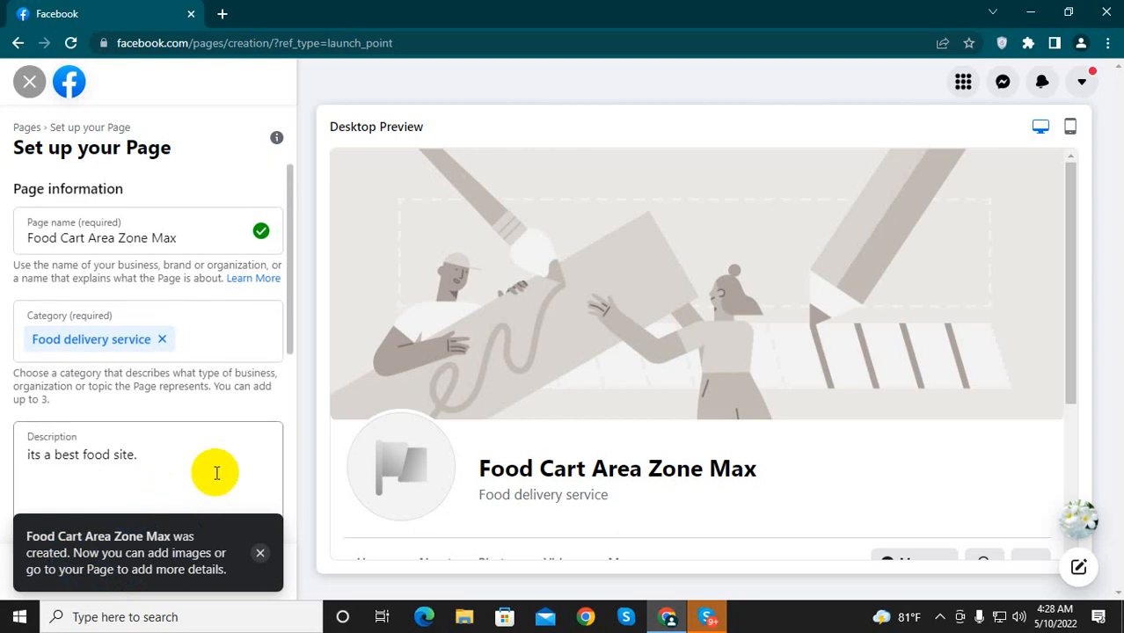
pyautogui.scroll(-2, 230, 451)
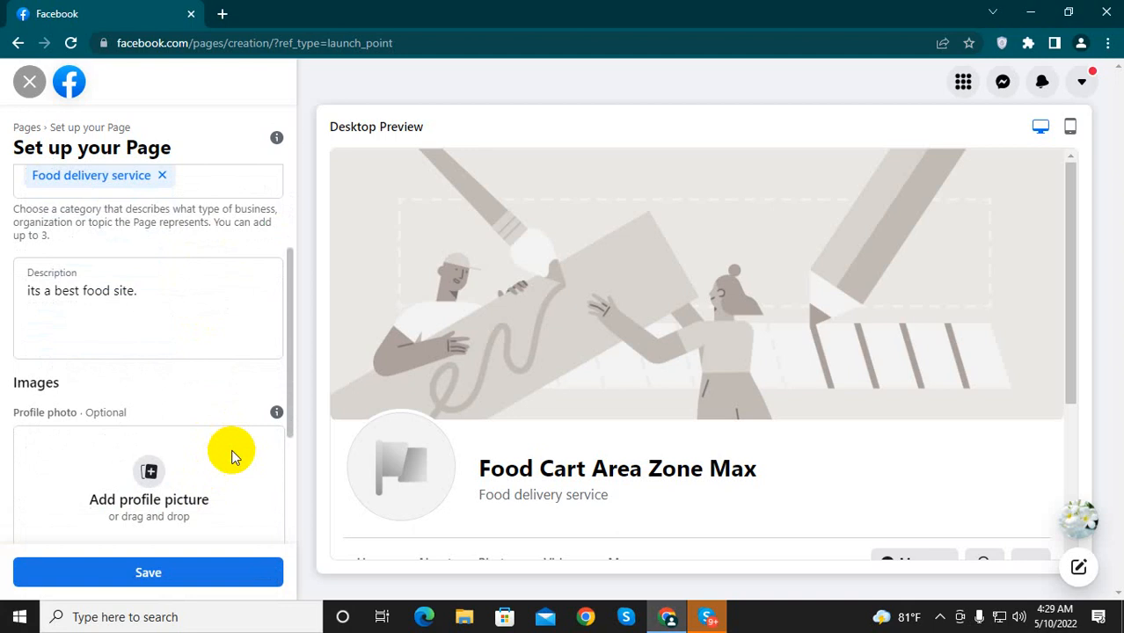
pyautogui.scroll(2, 130, 334)
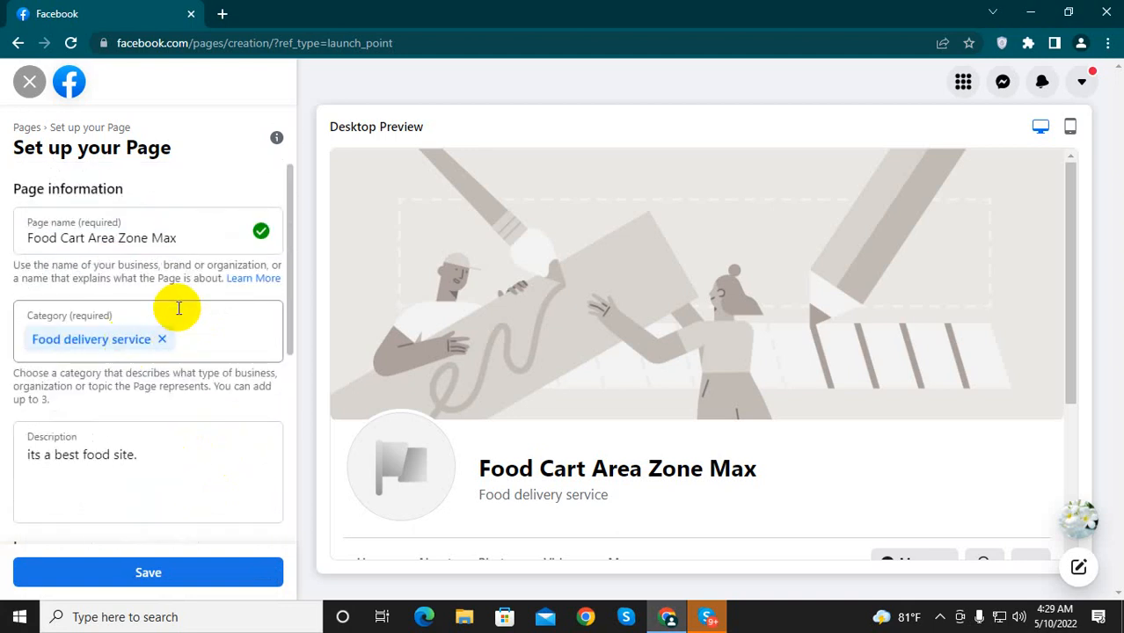
pyautogui.scroll(-3, 181, 406)
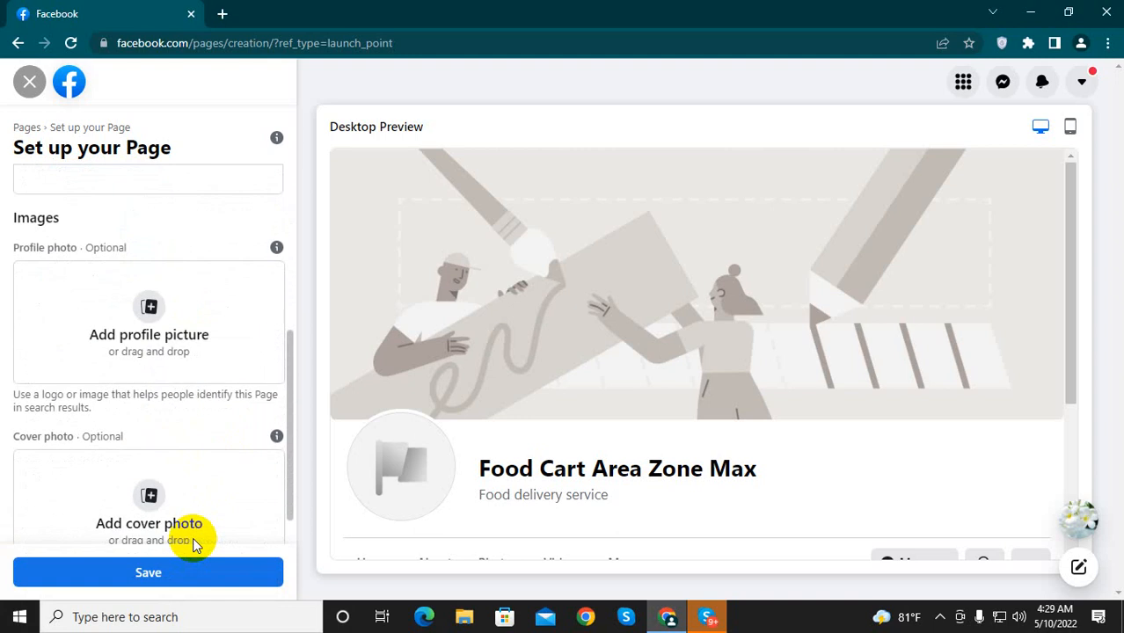
pyautogui.scroll(-1, 195, 544)
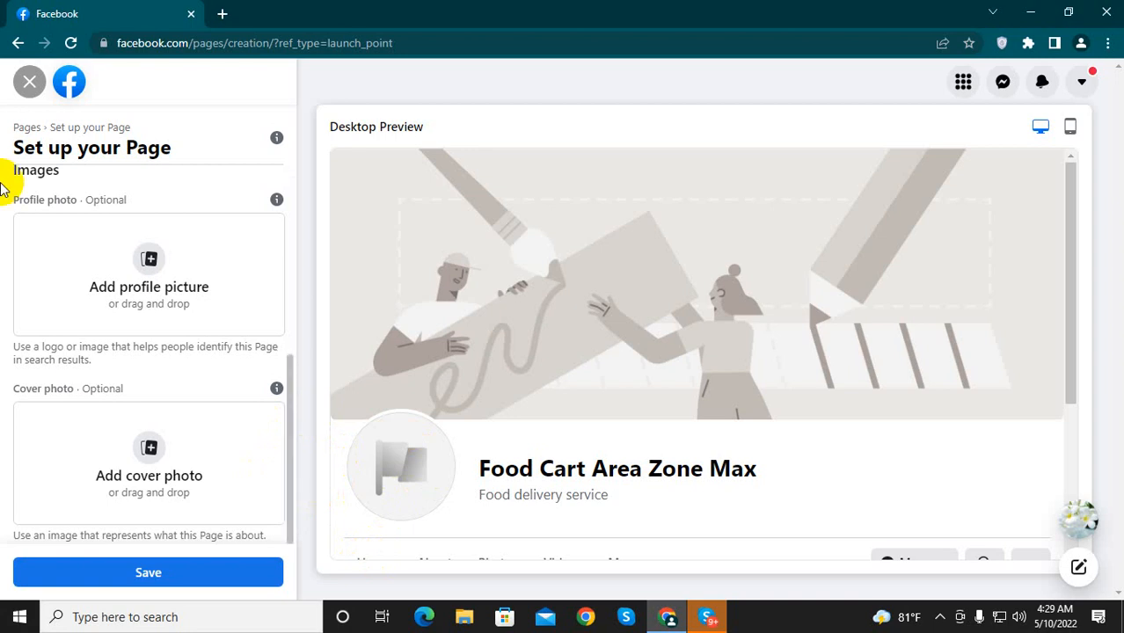
# Step: Open canva.com in a new browser tab and dismiss the welcome pop-up
pyautogui.click(222, 13)
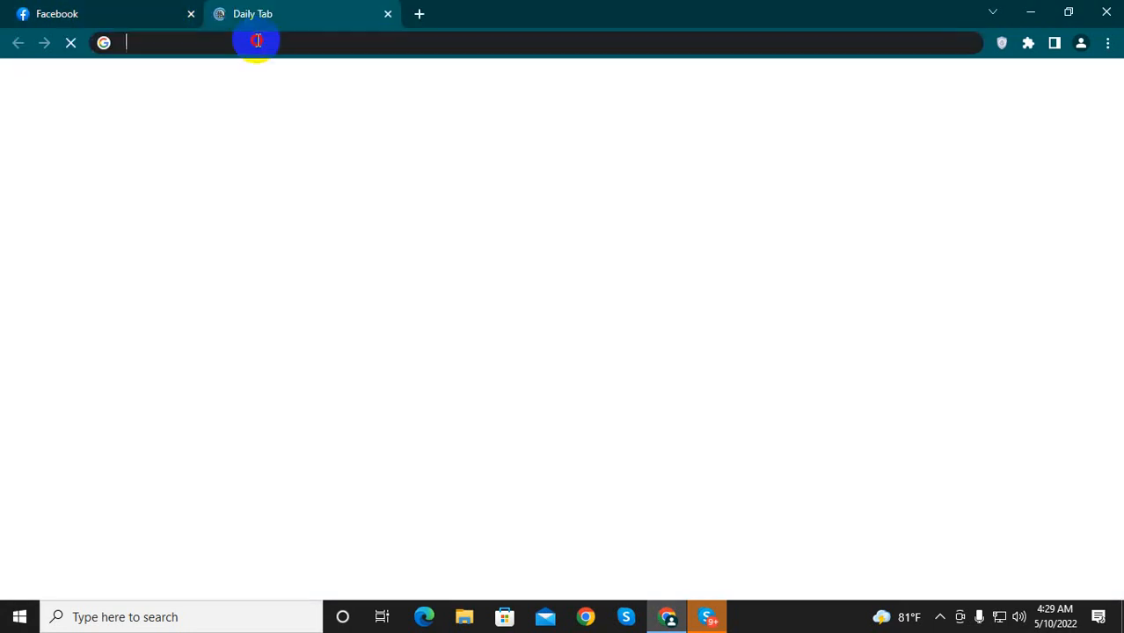
pyautogui.click(258, 41)
pyautogui.write('c')
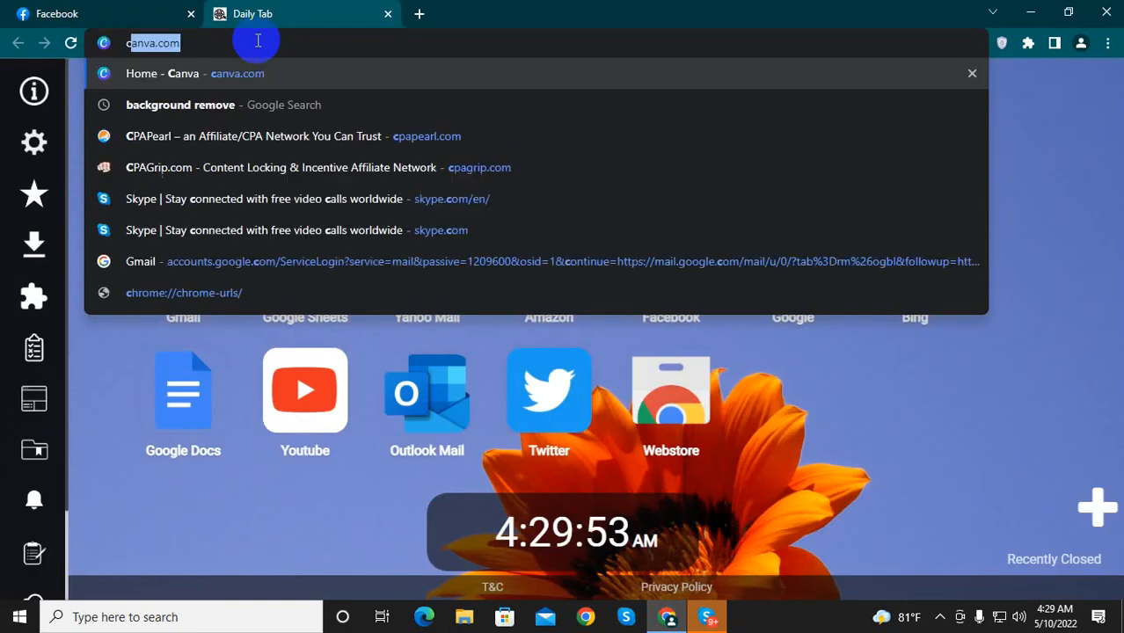
pyautogui.write('anva')
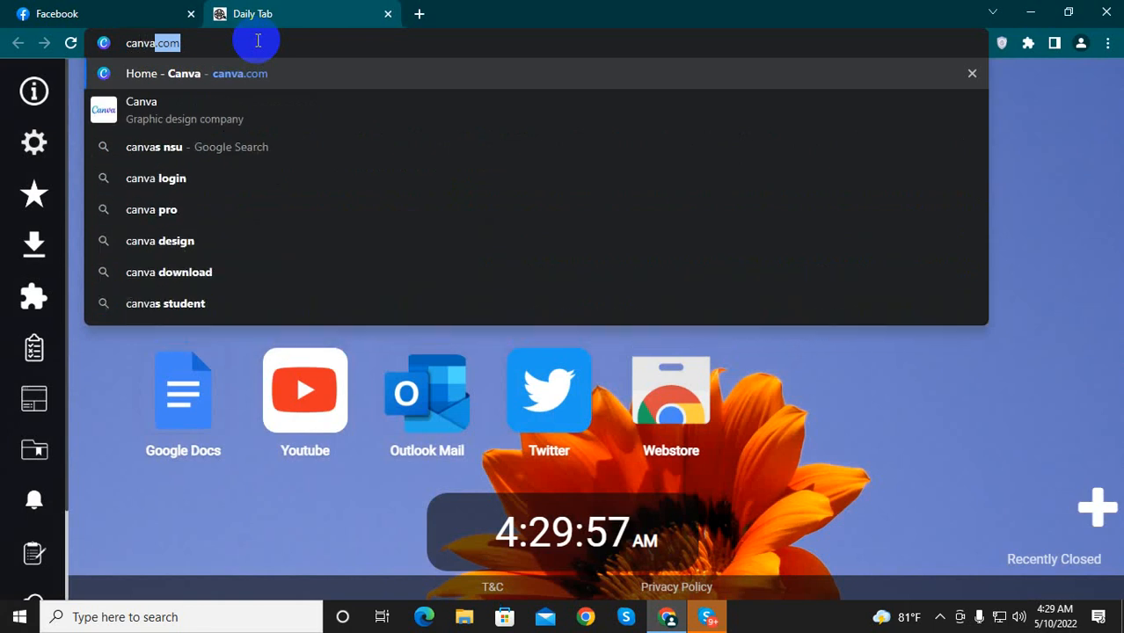
pyautogui.write('.co')
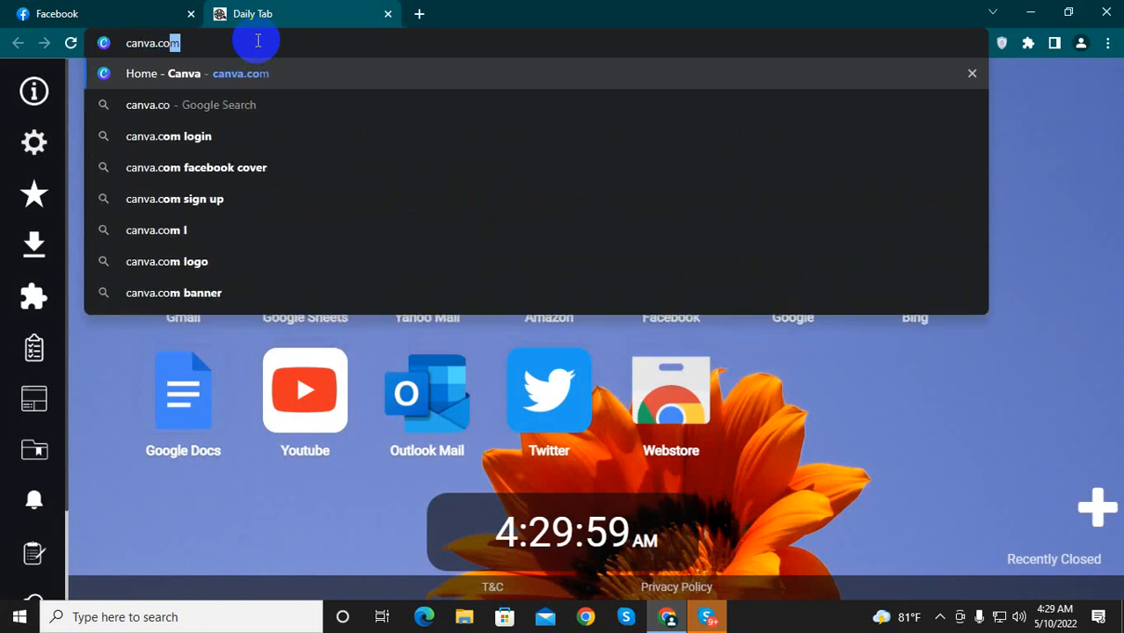
pyautogui.write('m')
pyautogui.press('Return')
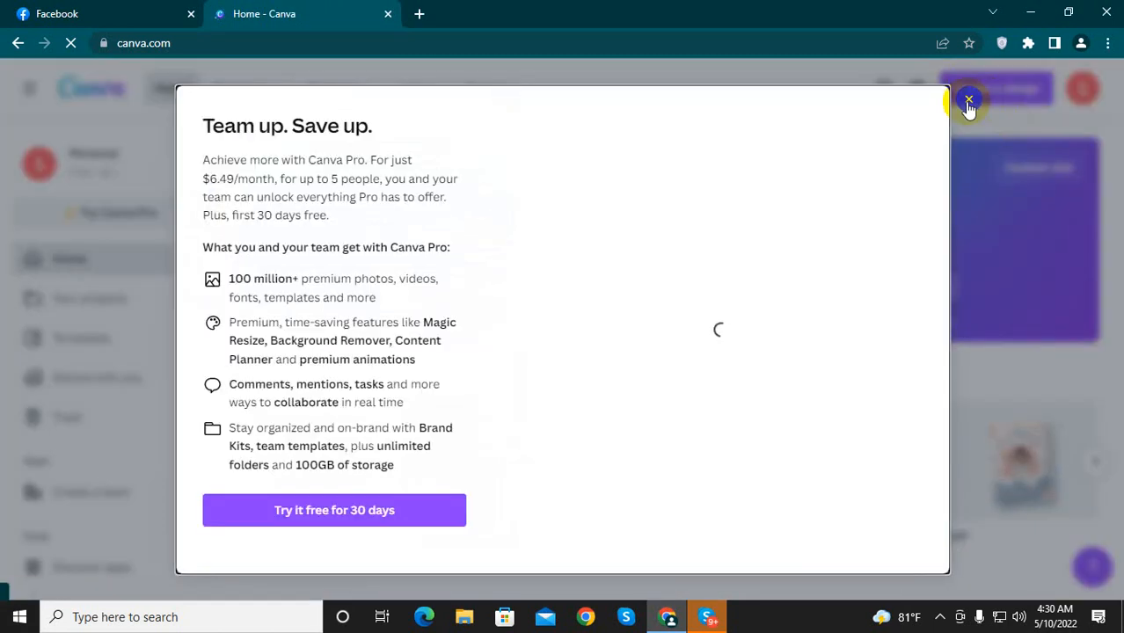
pyautogui.click(968, 104)
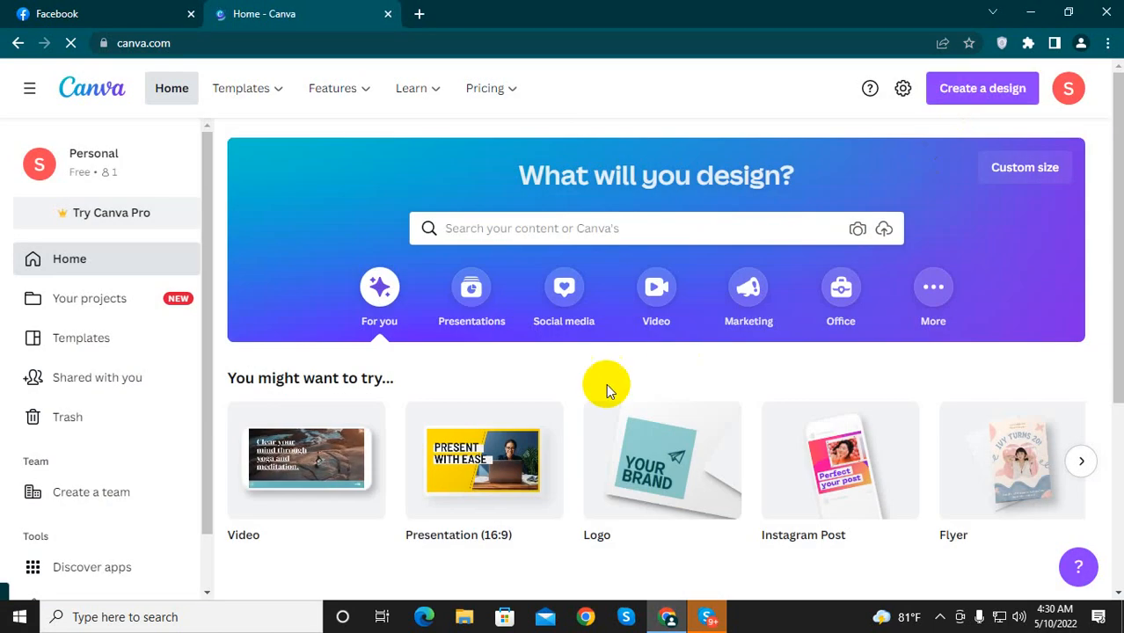
# Step: Create a blank 500 × 500 px Logo design from the suggested design types
pyautogui.scroll(-1, 831, 422)
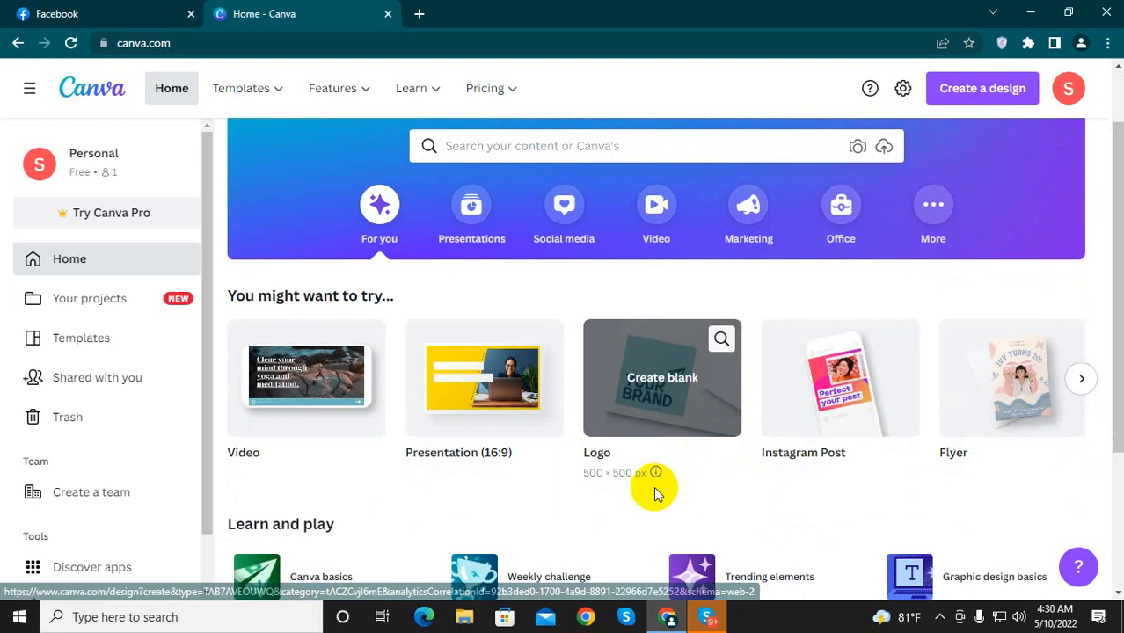
pyautogui.scroll(1, 676, 500)
pyautogui.scroll(-1, 677, 500)
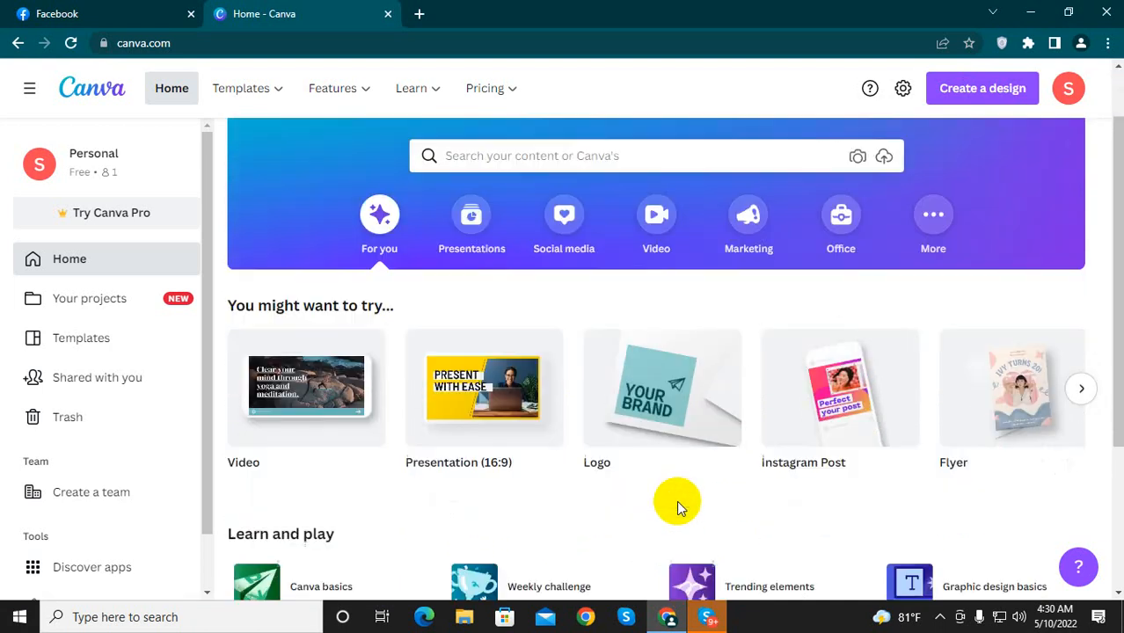
pyautogui.click(647, 415)
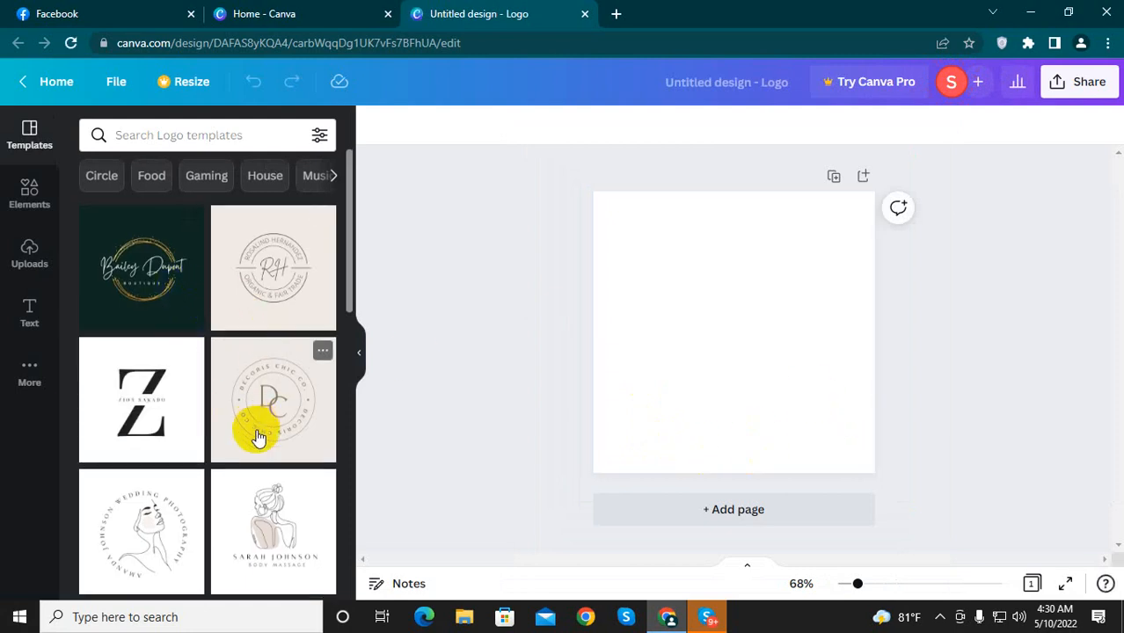
# Step: Browse the available logo templates for a design suitable for the food Page
pyautogui.scroll(-6, 251, 444)
pyautogui.scroll(1, 250, 445)
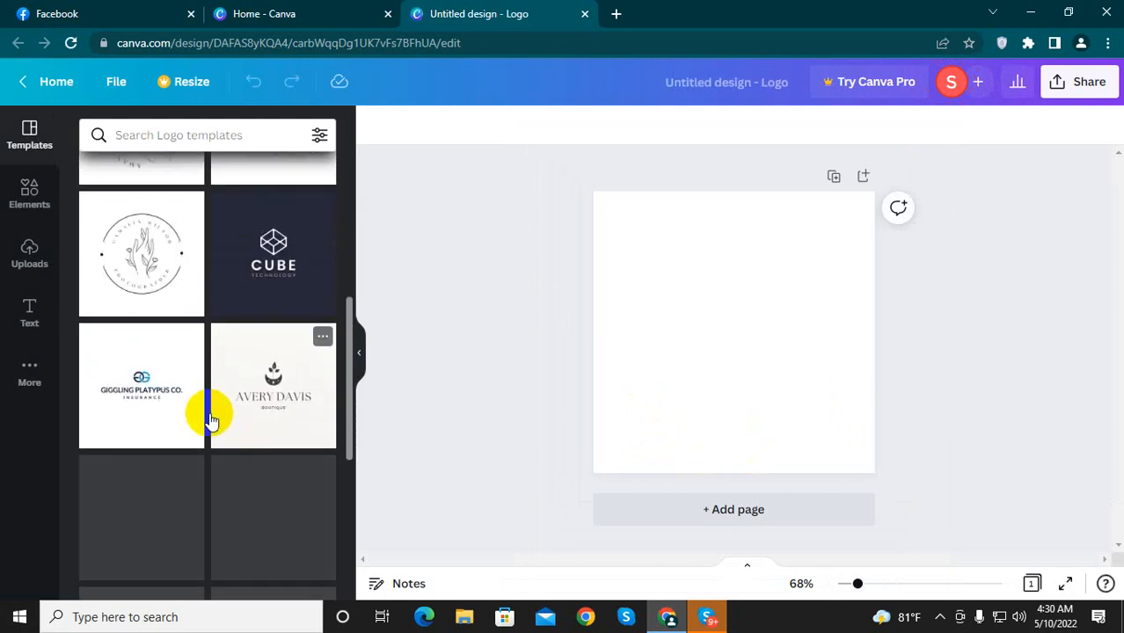
pyautogui.scroll(-3, 237, 422)
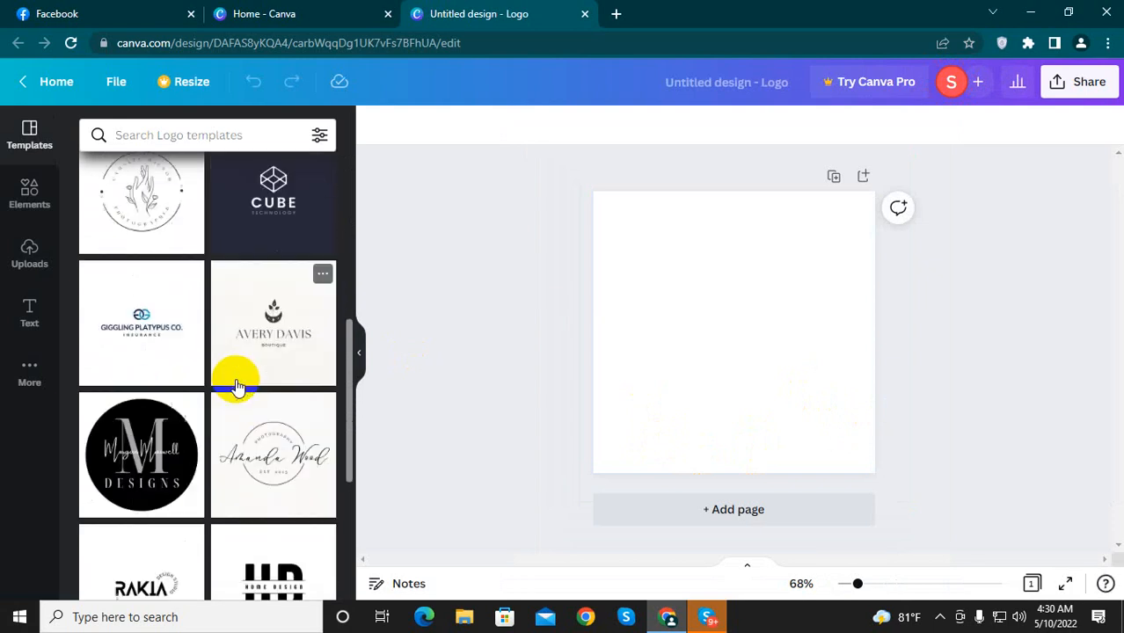
pyautogui.scroll(-1, 292, 392)
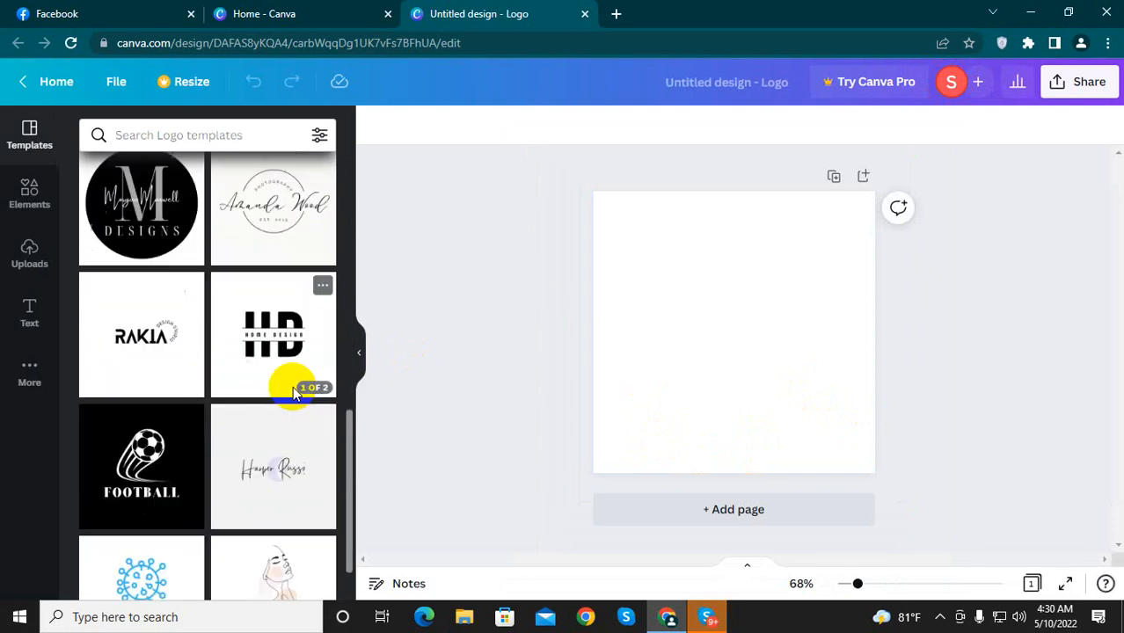
pyautogui.scroll(-2, 183, 432)
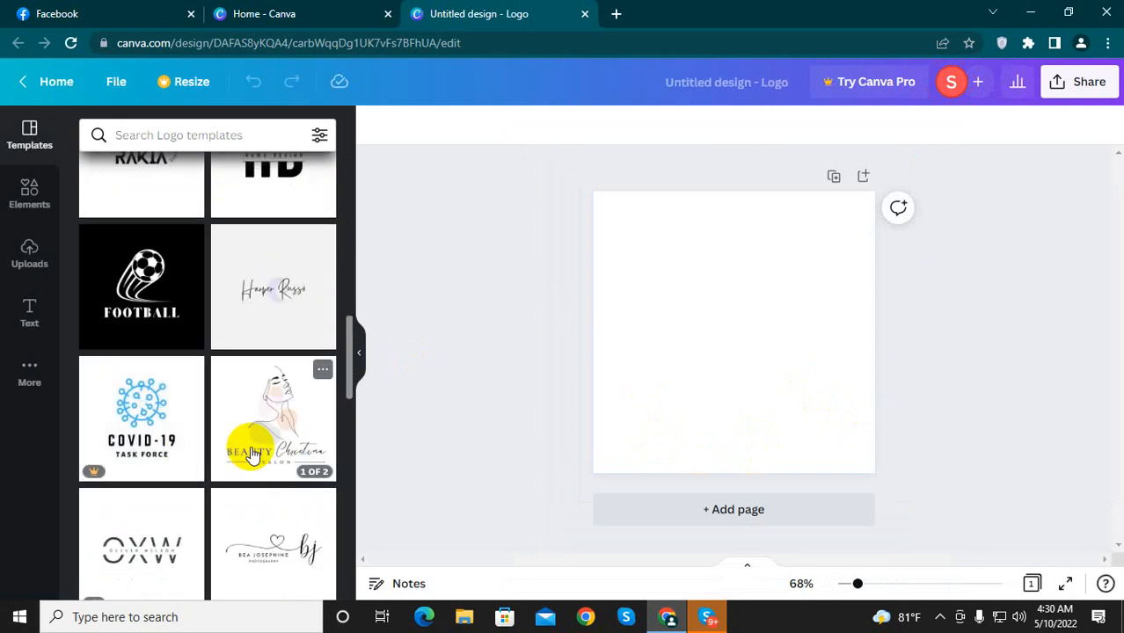
pyautogui.scroll(3, 247, 446)
pyautogui.scroll(3, 132, 536)
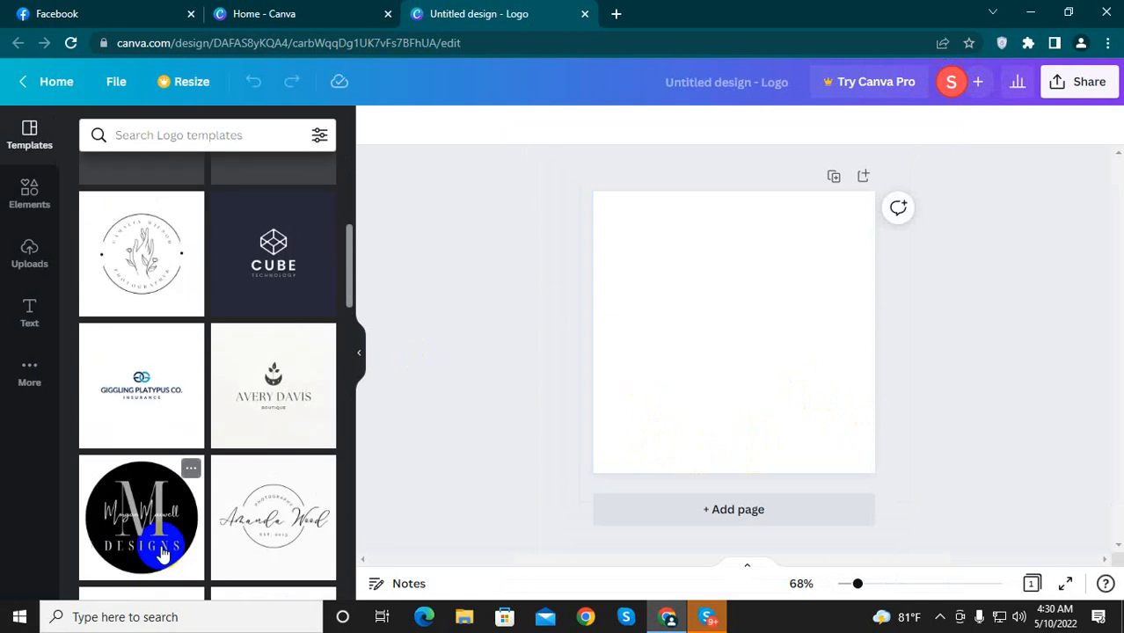
pyautogui.scroll(3, 239, 521)
pyautogui.scroll(2, 242, 528)
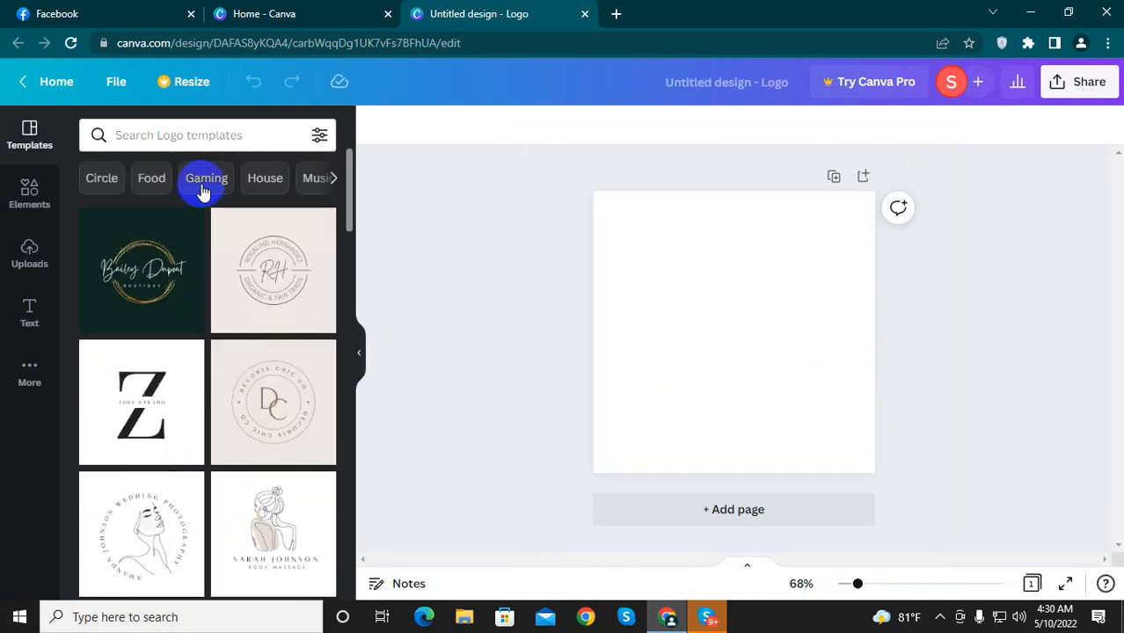
# Step: Search the logo templates for "food"
pyautogui.click(196, 134)
pyautogui.write('food')
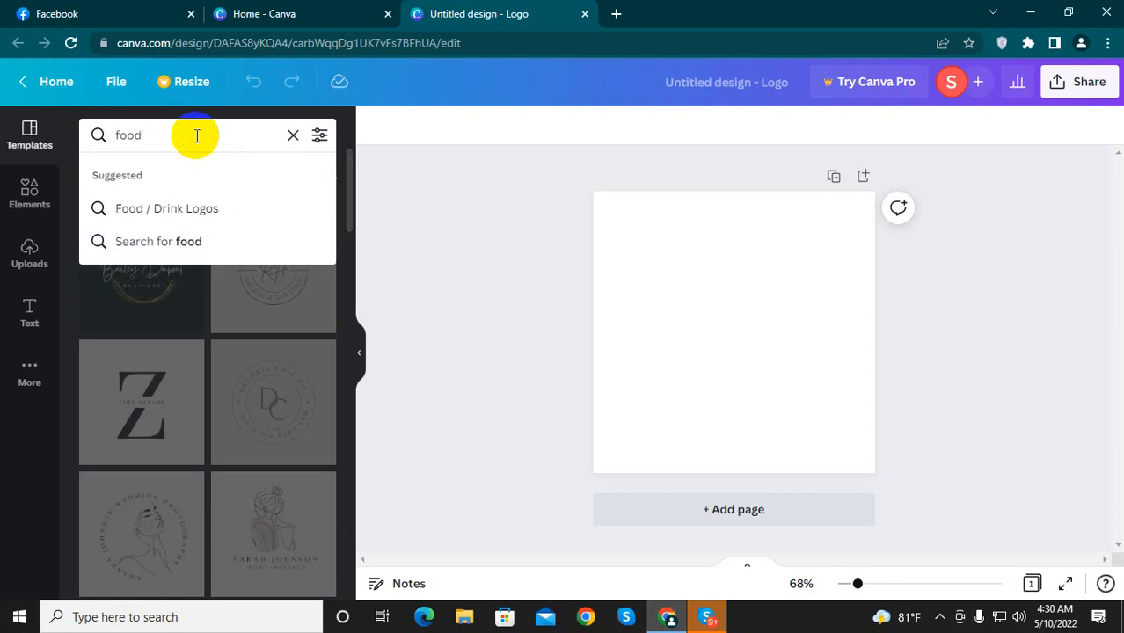
pyautogui.press('Return')
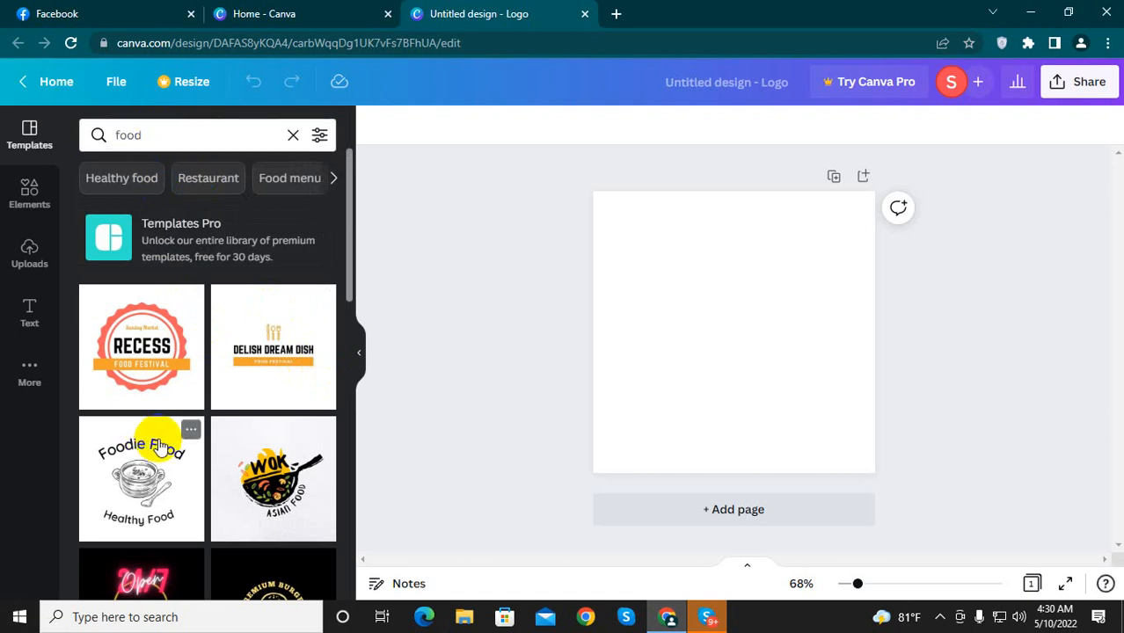
# Step: Look through the food logo templates and apply the "WOK Asian Food" template to the blank design
pyautogui.scroll(-2, 249, 452)
pyautogui.scroll(-2, 233, 475)
pyautogui.scroll(2, 232, 492)
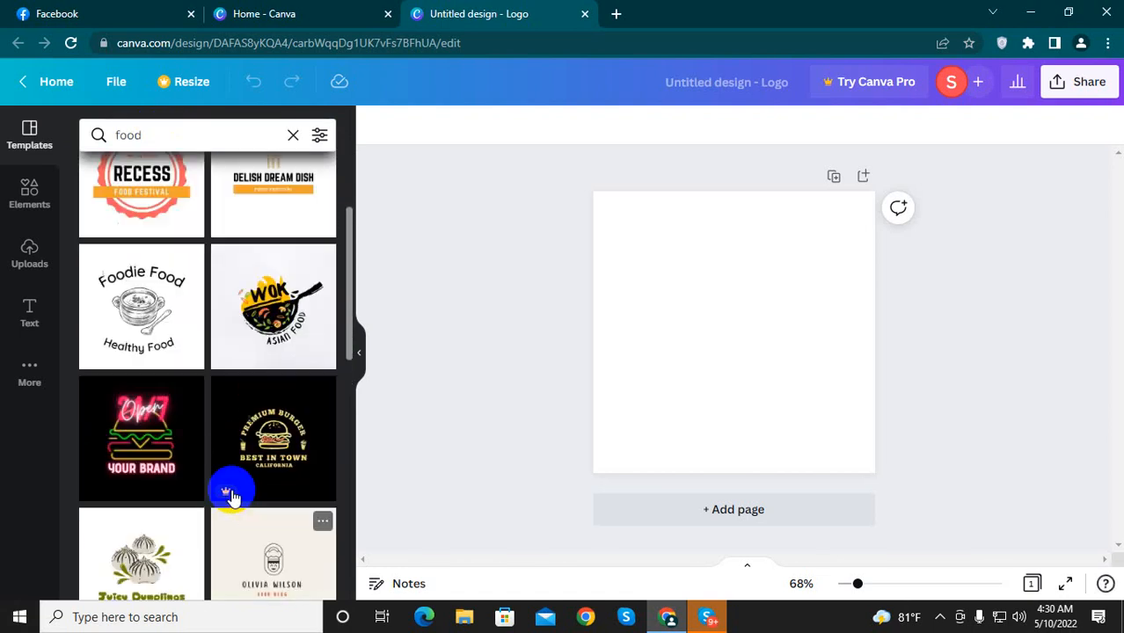
pyautogui.scroll(2, 158, 453)
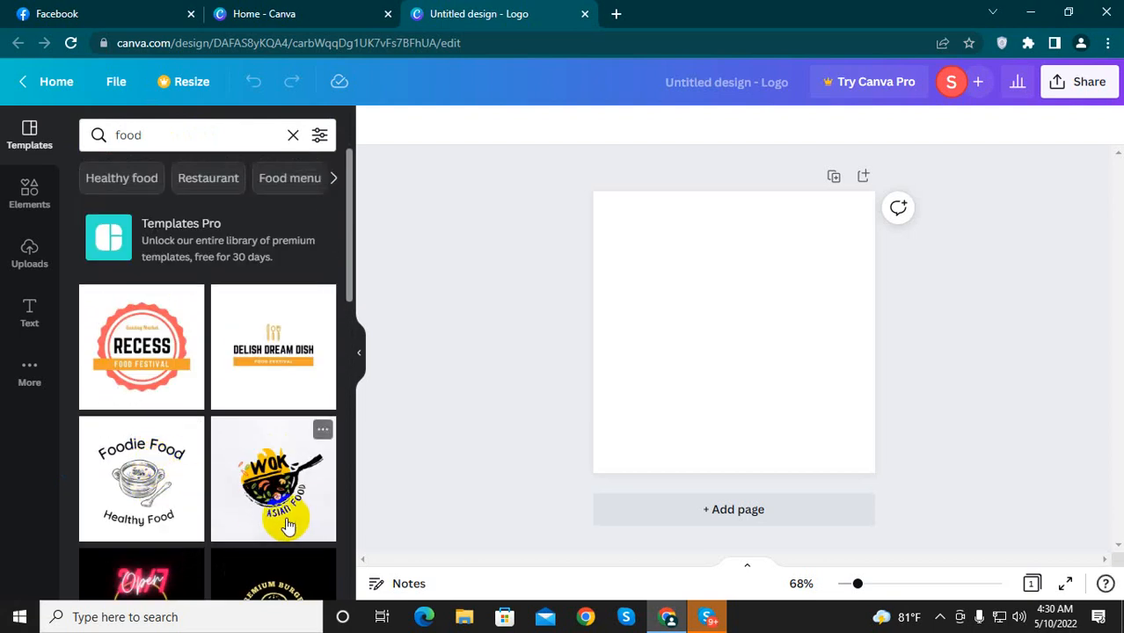
pyautogui.click(275, 482)
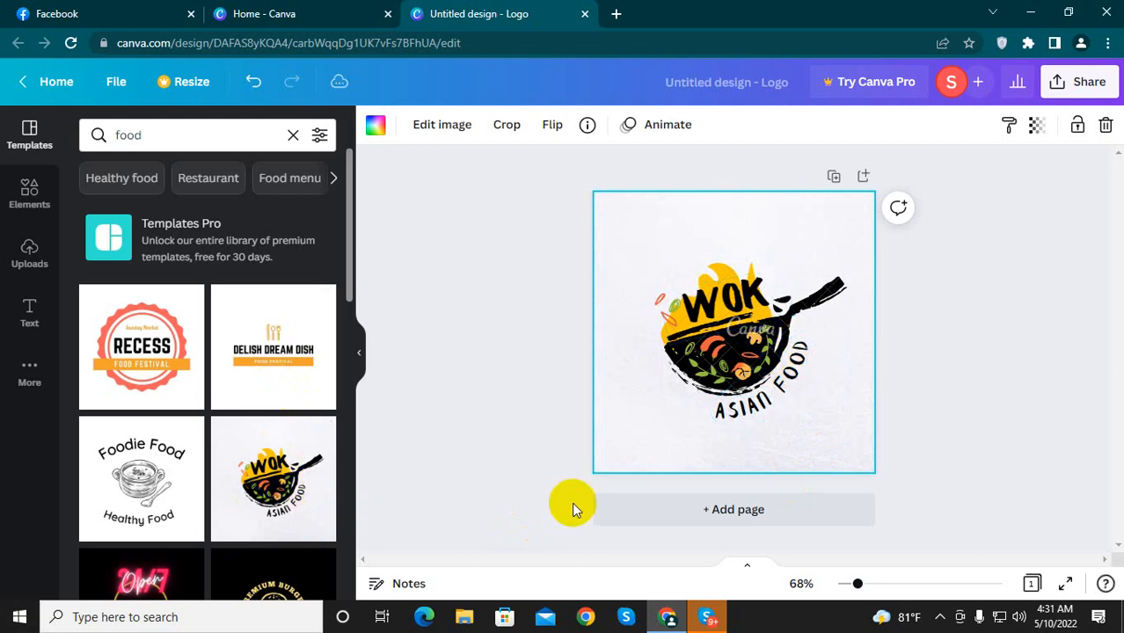
pyautogui.click(750, 358)
# Step: Apply the "Recess Food Festival" badge template to the logo and replace its headline with "FOOD"
pyautogui.click(143, 345)
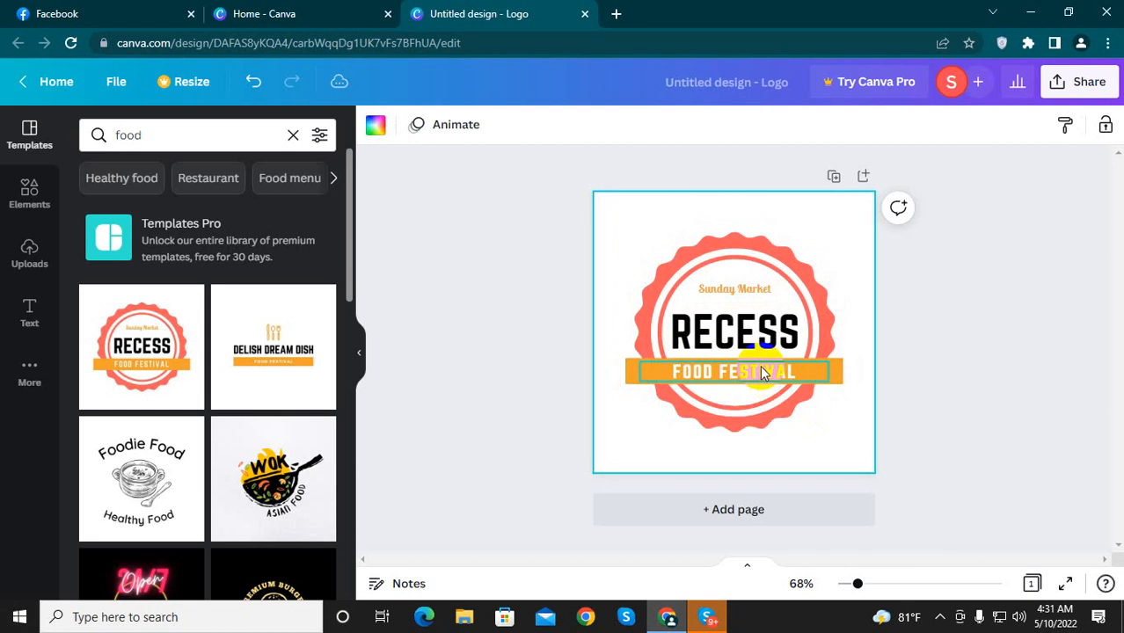
pyautogui.click(729, 341)
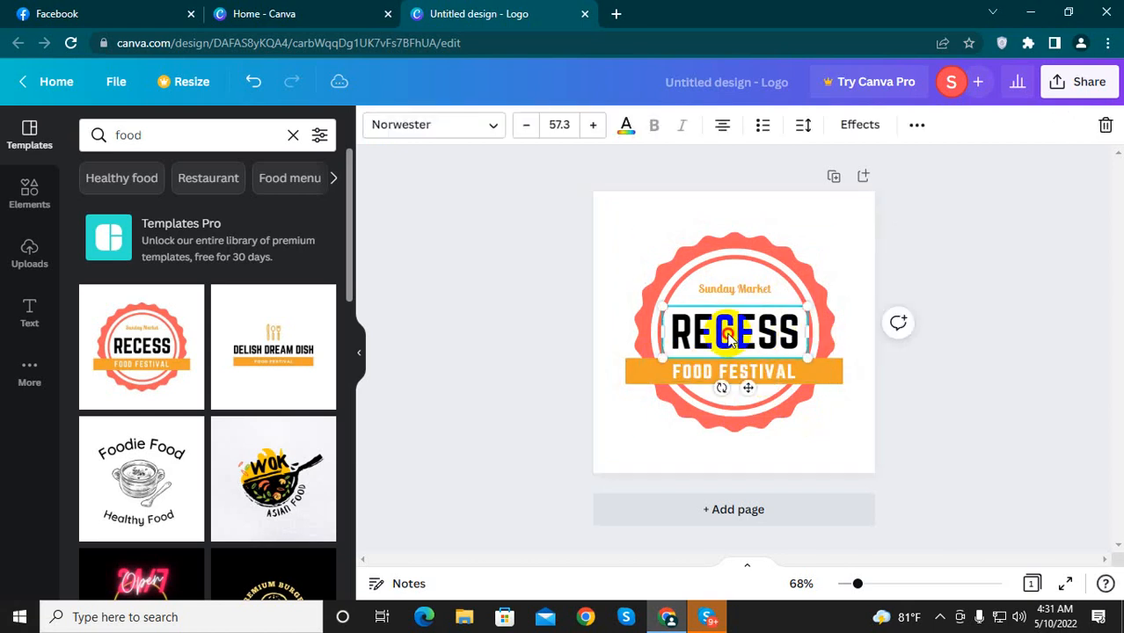
pyautogui.doubleClick(730, 338)
pyautogui.press('BackSpace')
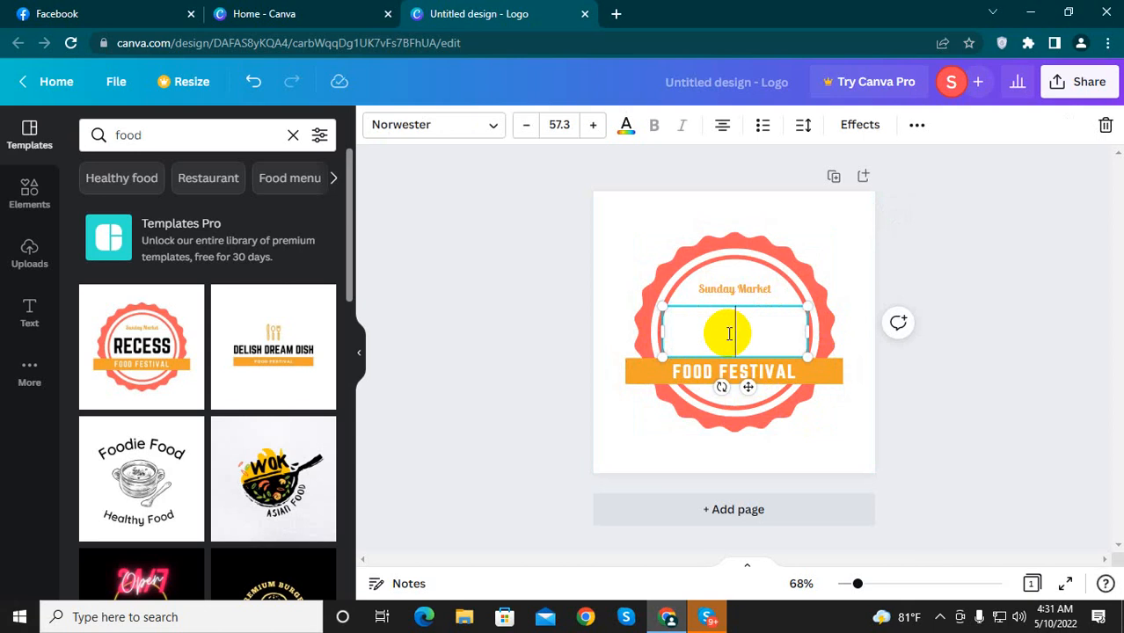
pyautogui.write('FOOD')
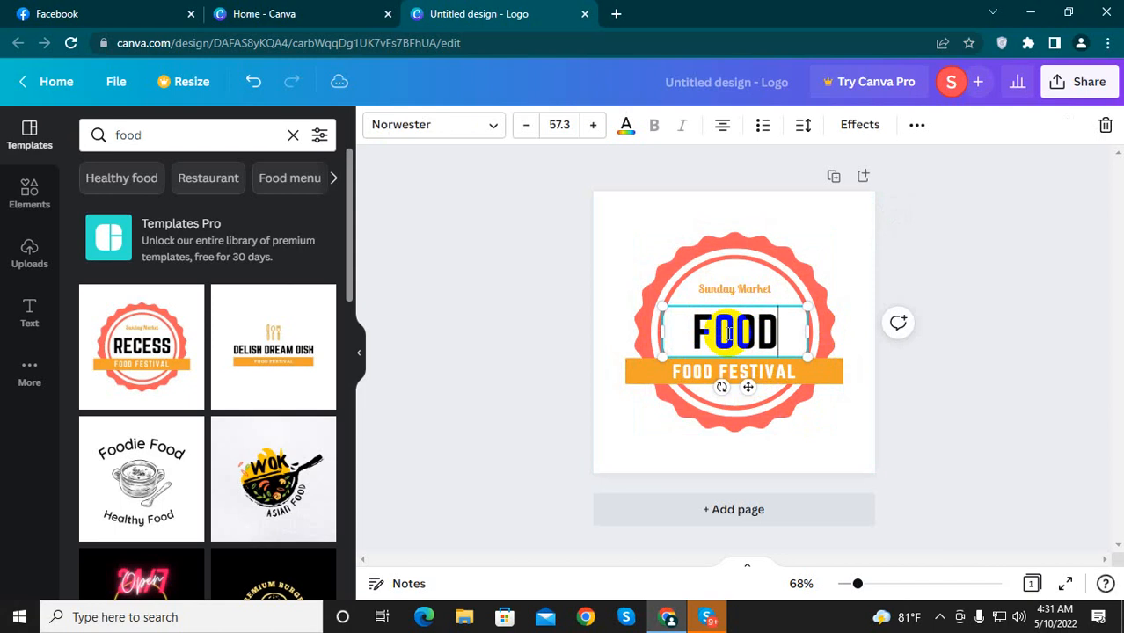
# Step: Replace the "FOOD FESTIVAL" text on the orange banner with "CARR AREA MAX"
pyautogui.click(765, 376)
pyautogui.click(795, 371)
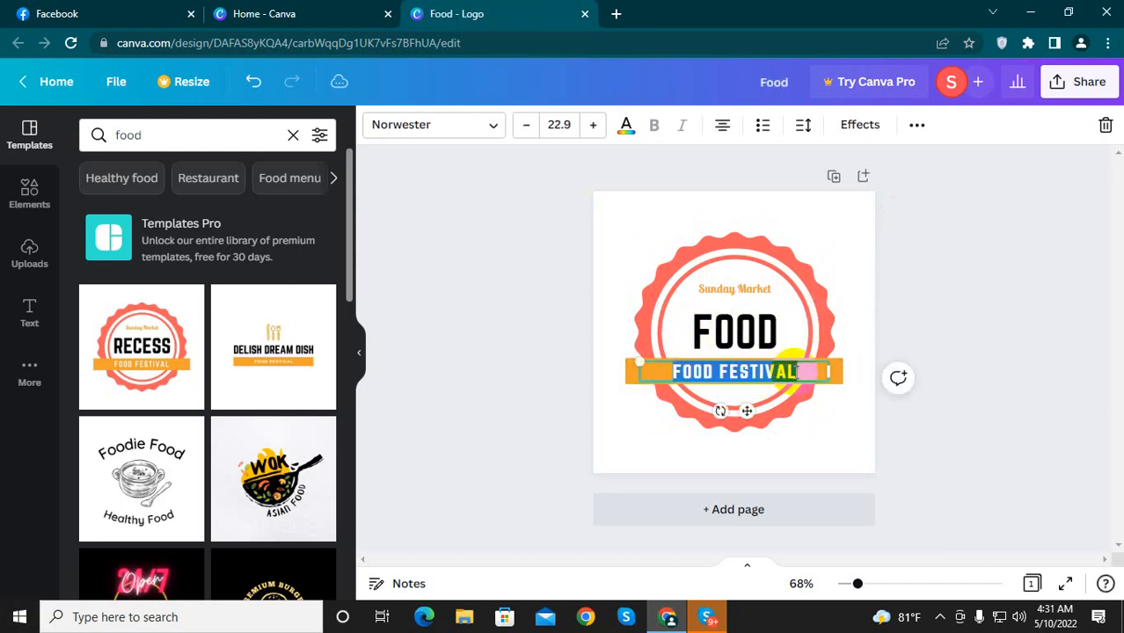
pyautogui.press('BackSpace')
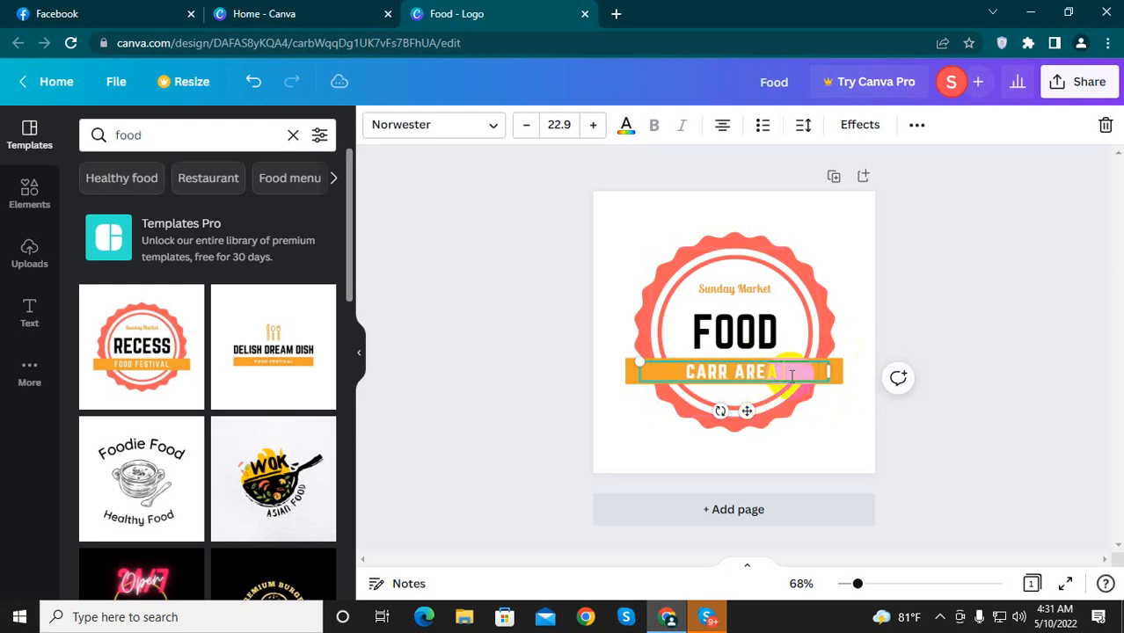
pyautogui.write('AY')
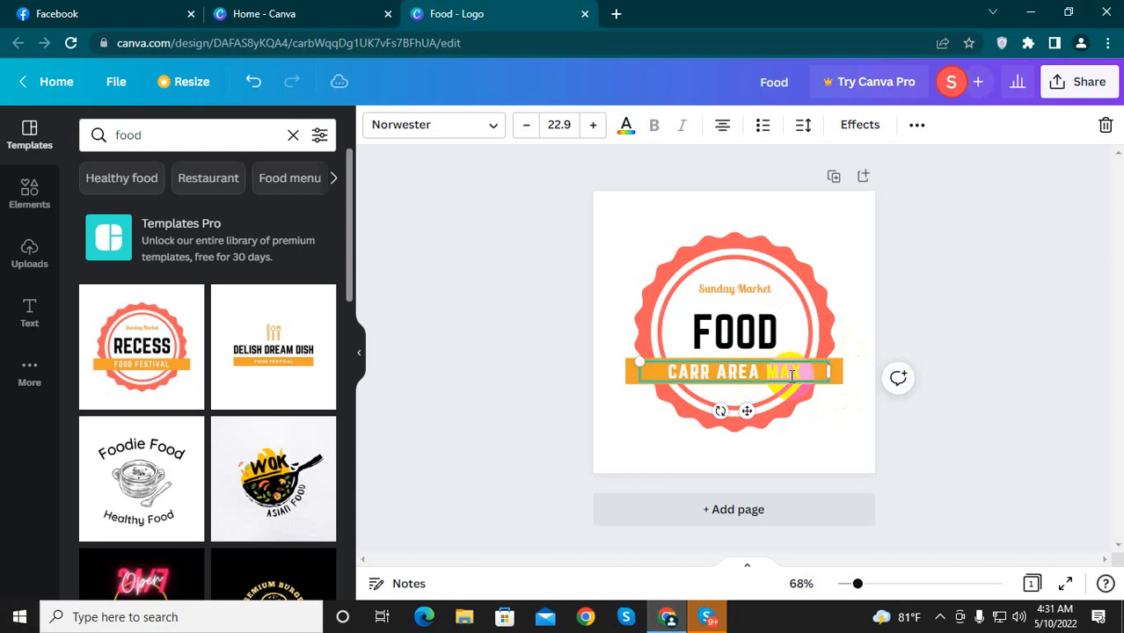
pyautogui.write('X')
# Step: Change the colour of the "CARR AREA MAX" banner text to the black document colour
pyautogui.moveTo(794, 376); pyautogui.dragTo(675, 396)
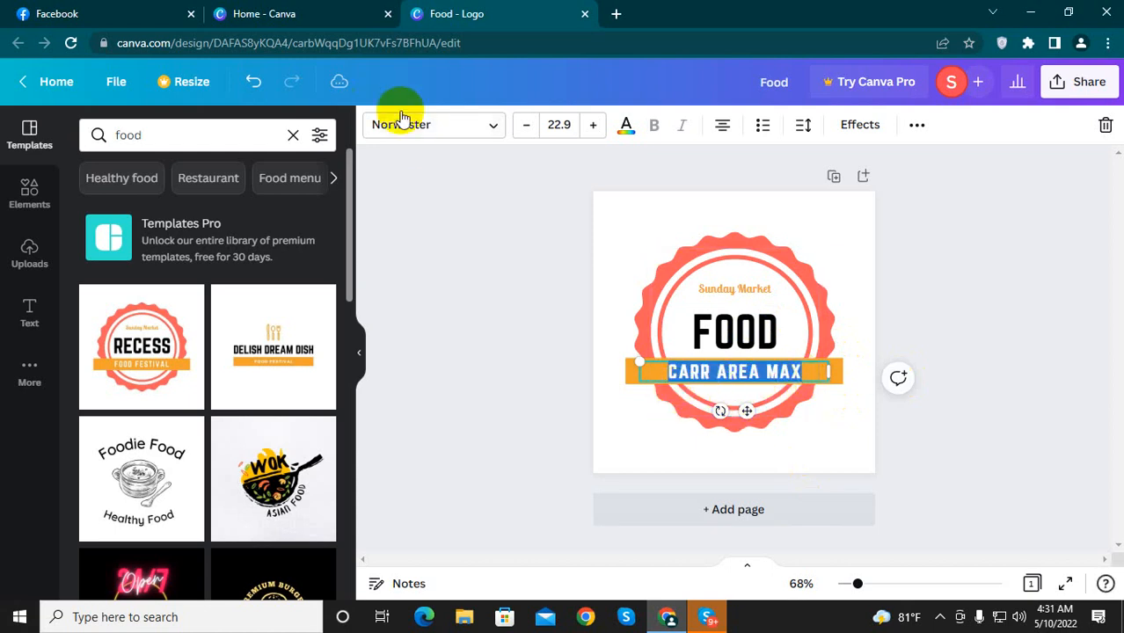
pyautogui.click(626, 126)
pyautogui.click(150, 213)
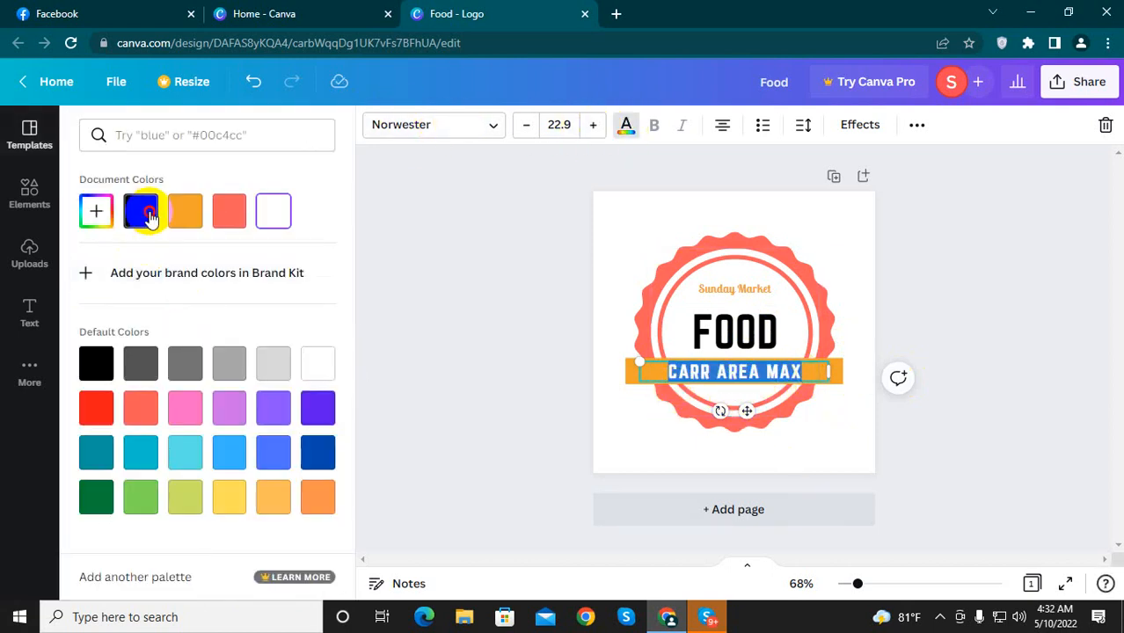
pyautogui.click(816, 376)
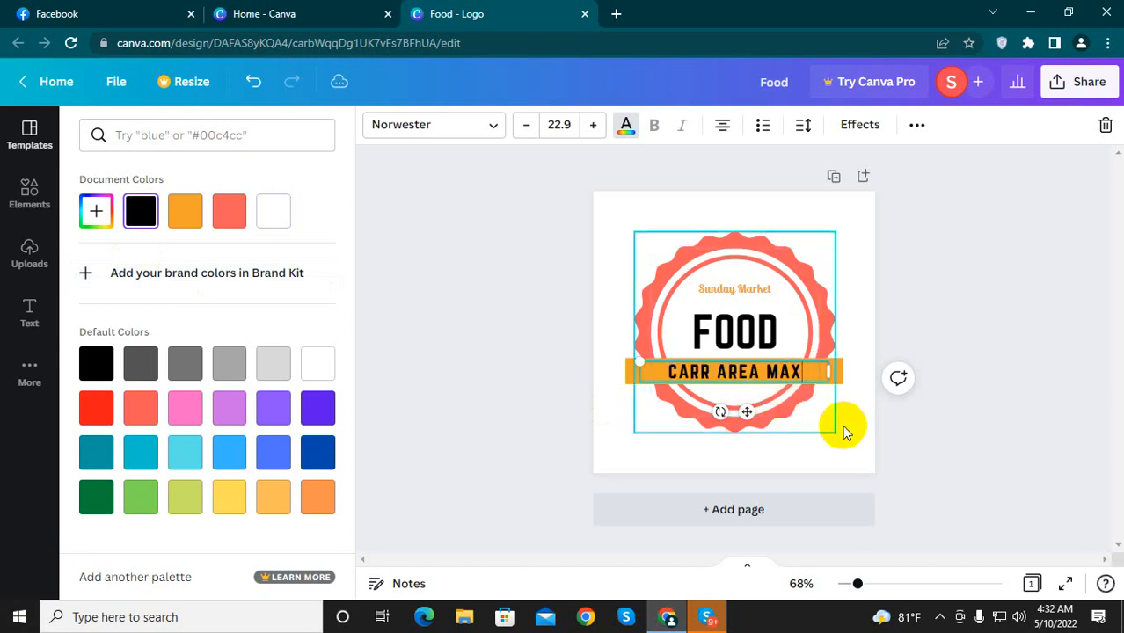
# Step: Download the finished logo as a PNG file at 500 × 500 px
pyautogui.click(1072, 88)
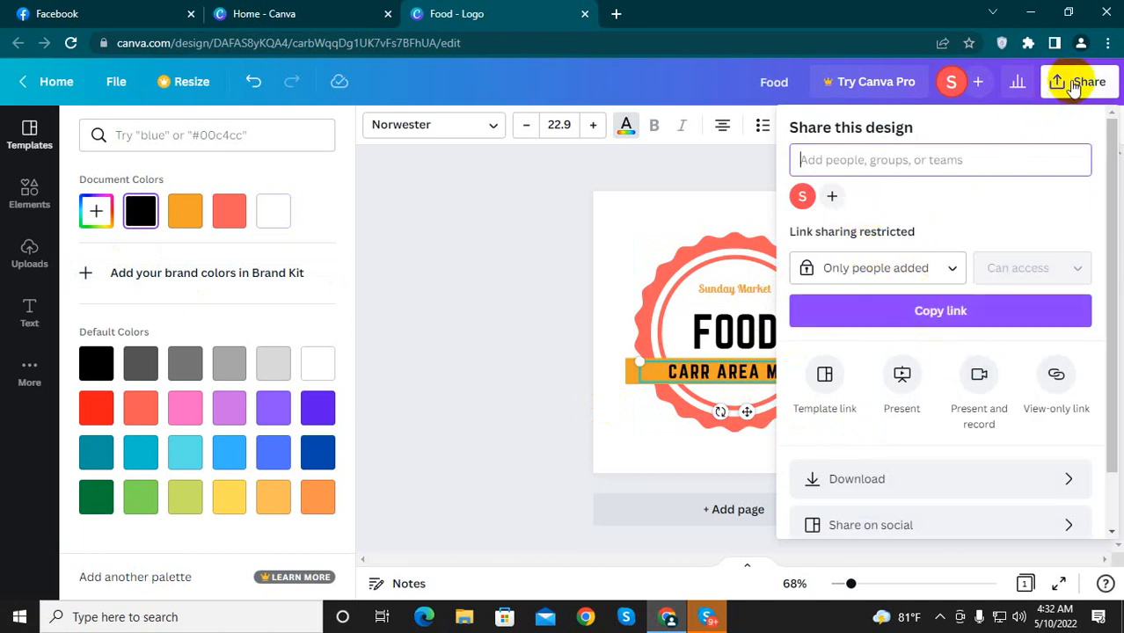
pyautogui.click(857, 482)
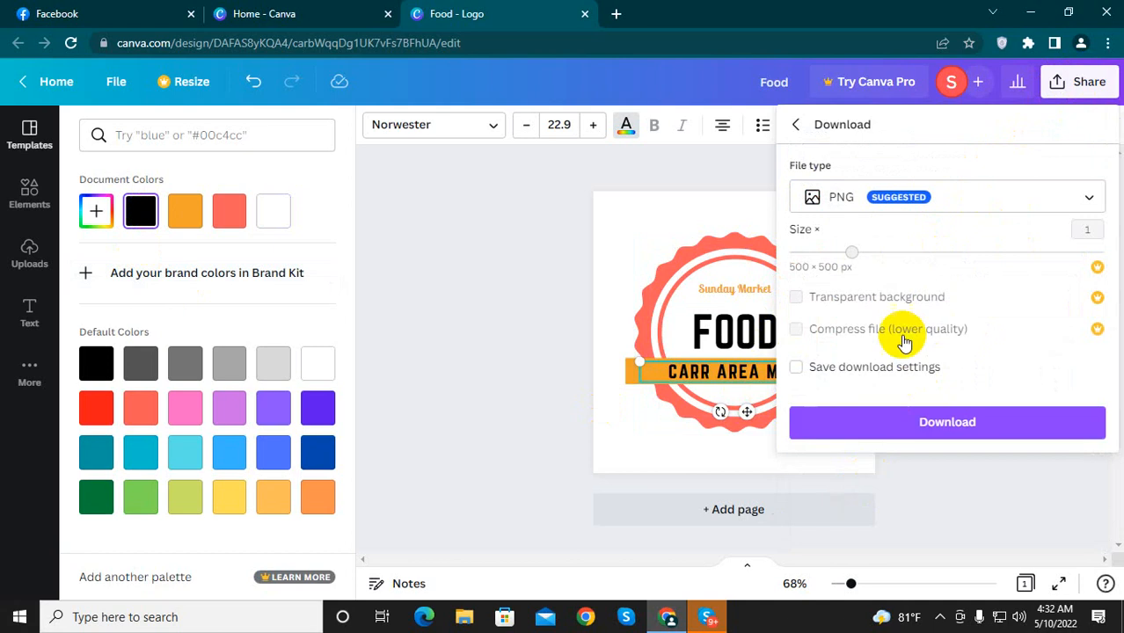
pyautogui.click(917, 425)
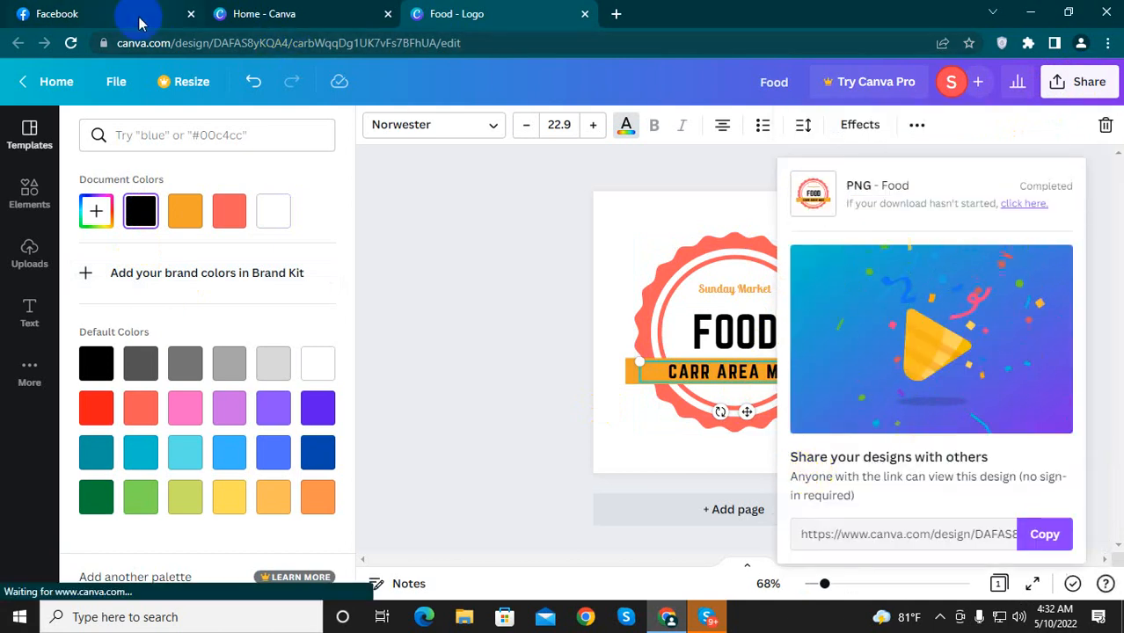
# Step: Switch to the Facebook Page setup and add Food.png from the Downloads folder as the profile picture
pyautogui.click(85, 11)
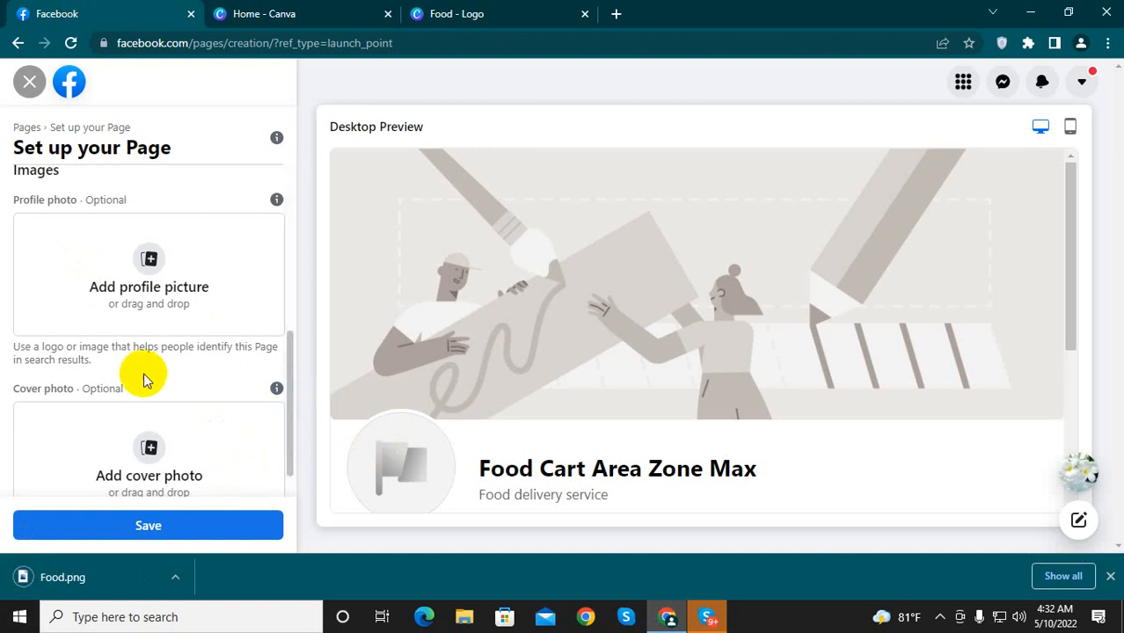
pyautogui.click(147, 258)
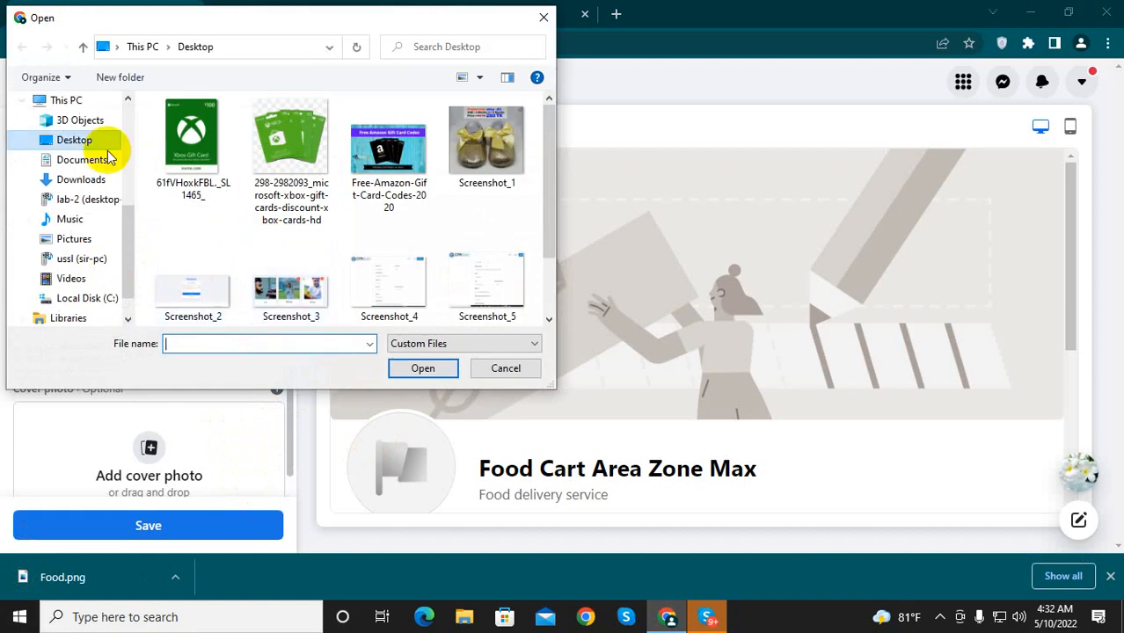
pyautogui.click(80, 188)
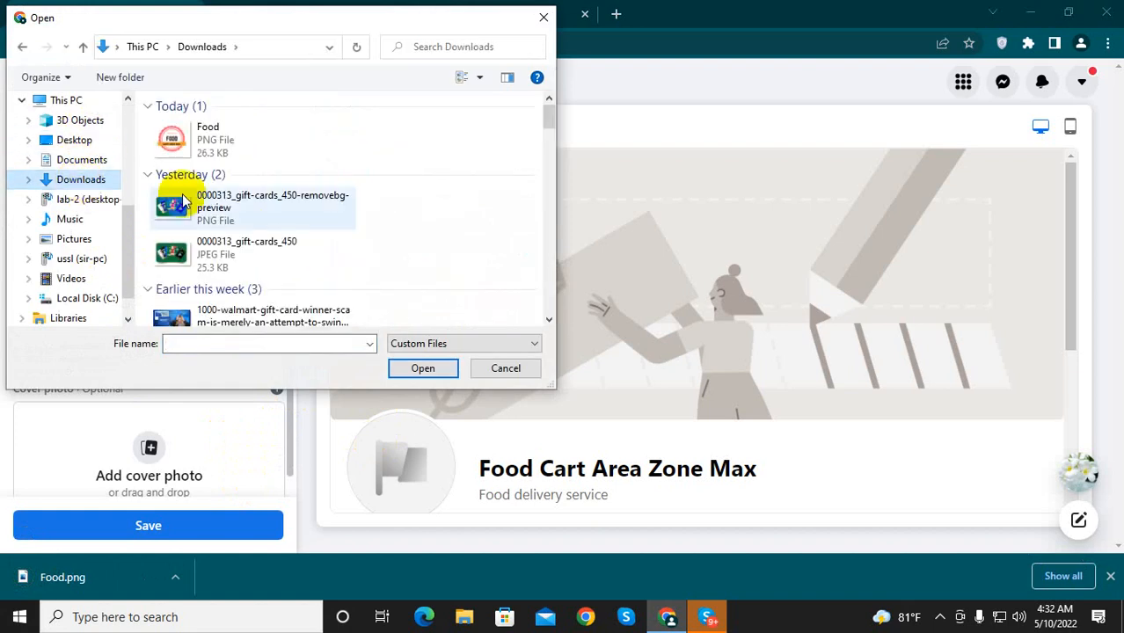
pyautogui.click(176, 141)
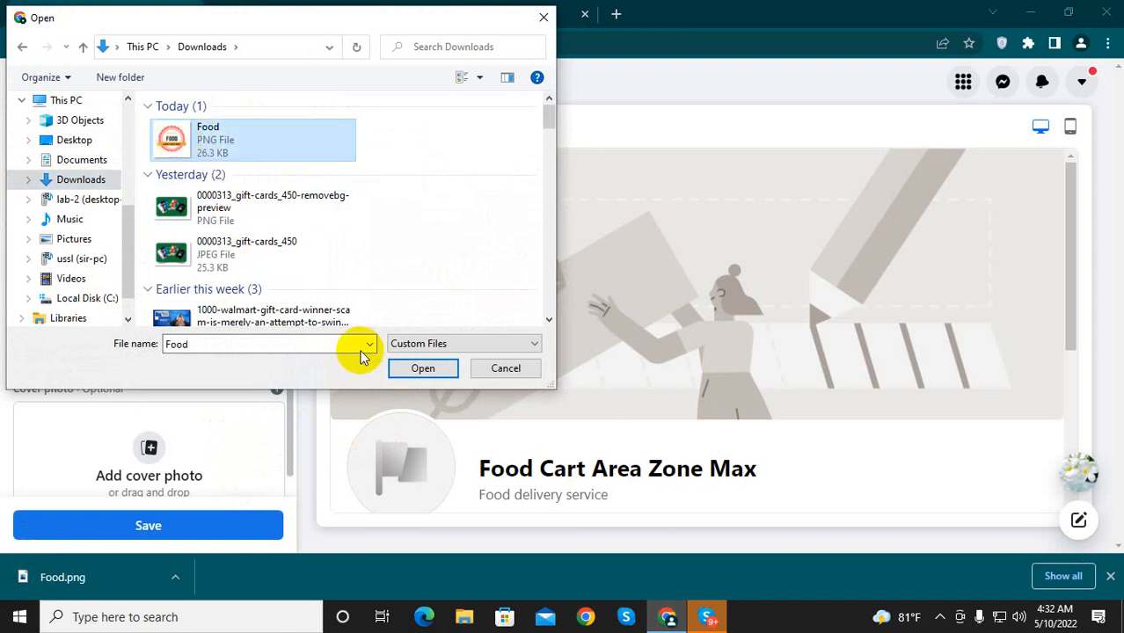
pyautogui.click(422, 368)
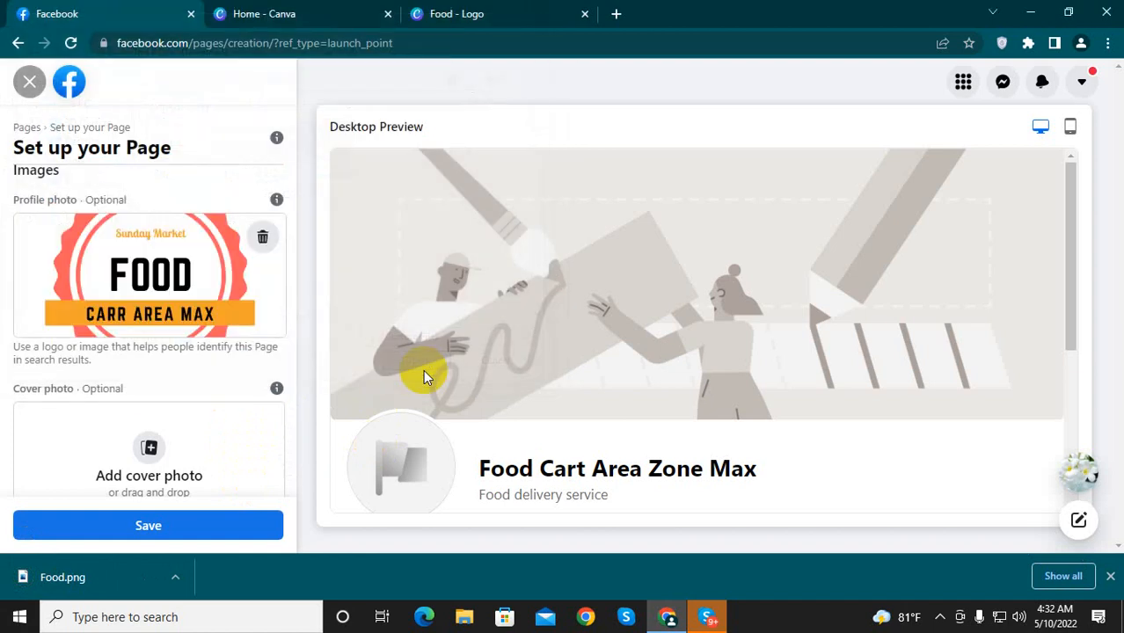
# Step: Examine the new profile picture in the Page preview and the image options, including the cover photo area
pyautogui.scroll(-1, 418, 466)
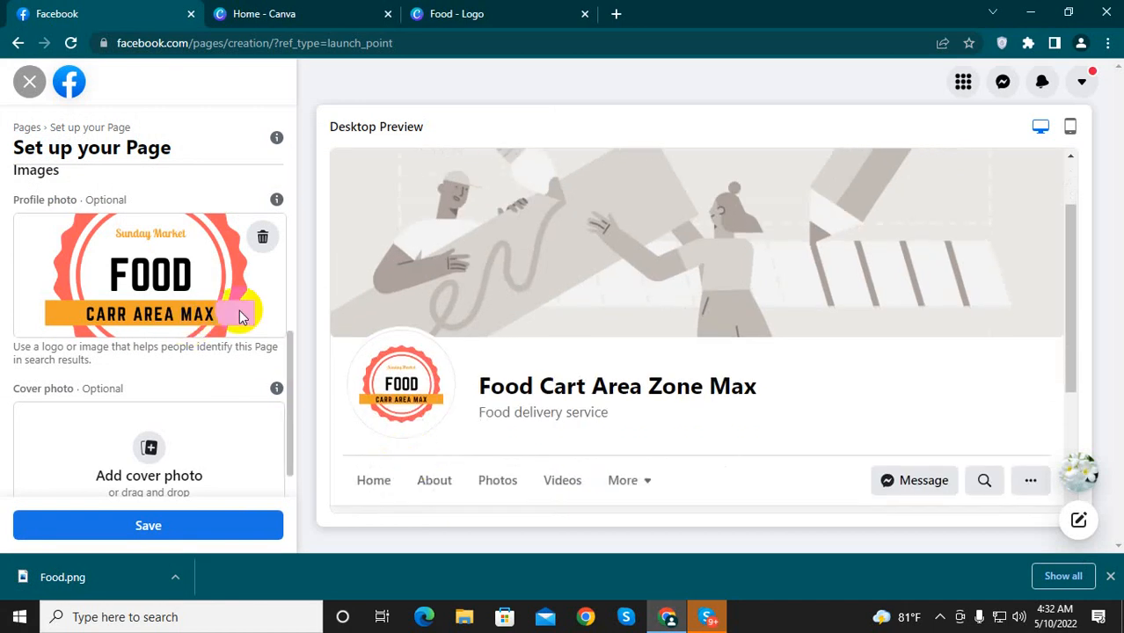
pyautogui.scroll(1, 171, 295)
pyautogui.scroll(-1, 172, 292)
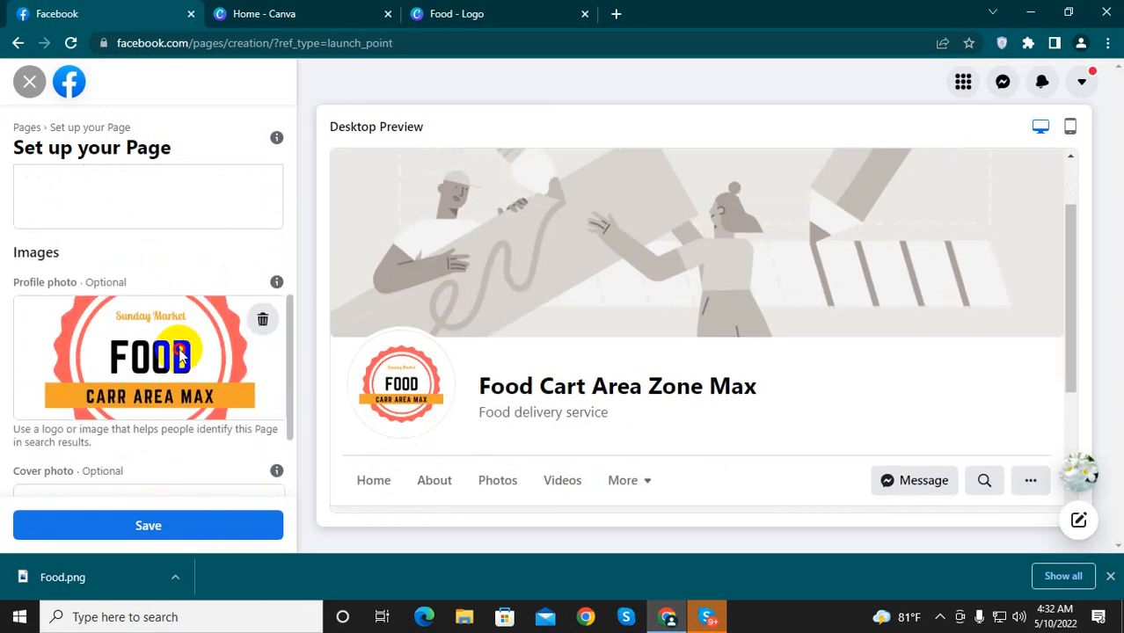
pyautogui.scroll(-1, 212, 382)
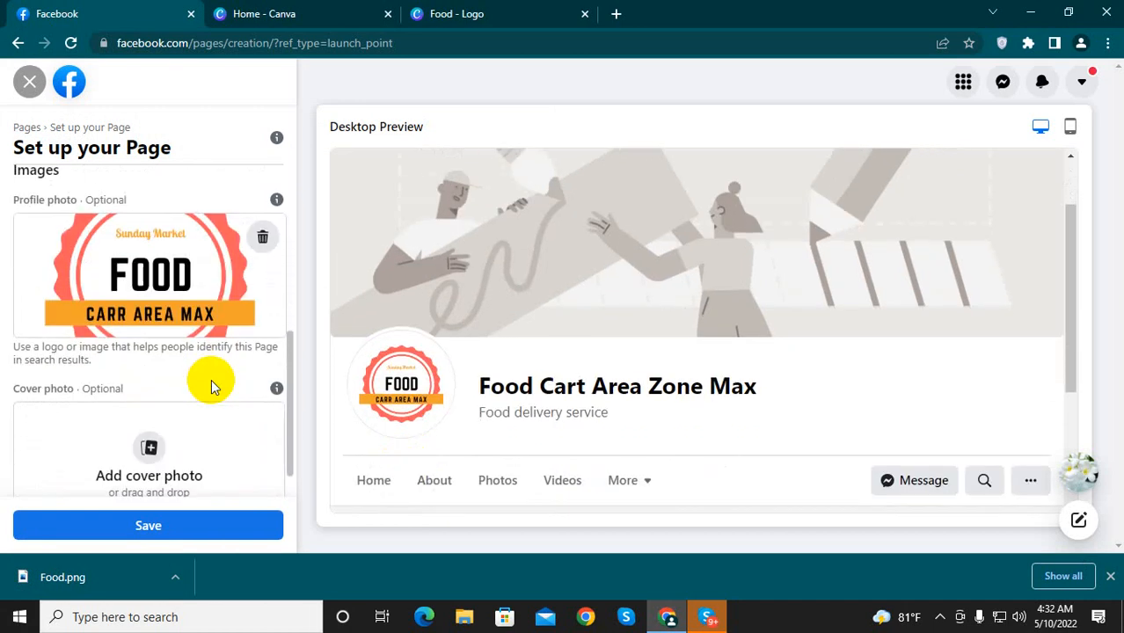
pyautogui.scroll(2, 179, 307)
pyautogui.scroll(-1, 181, 306)
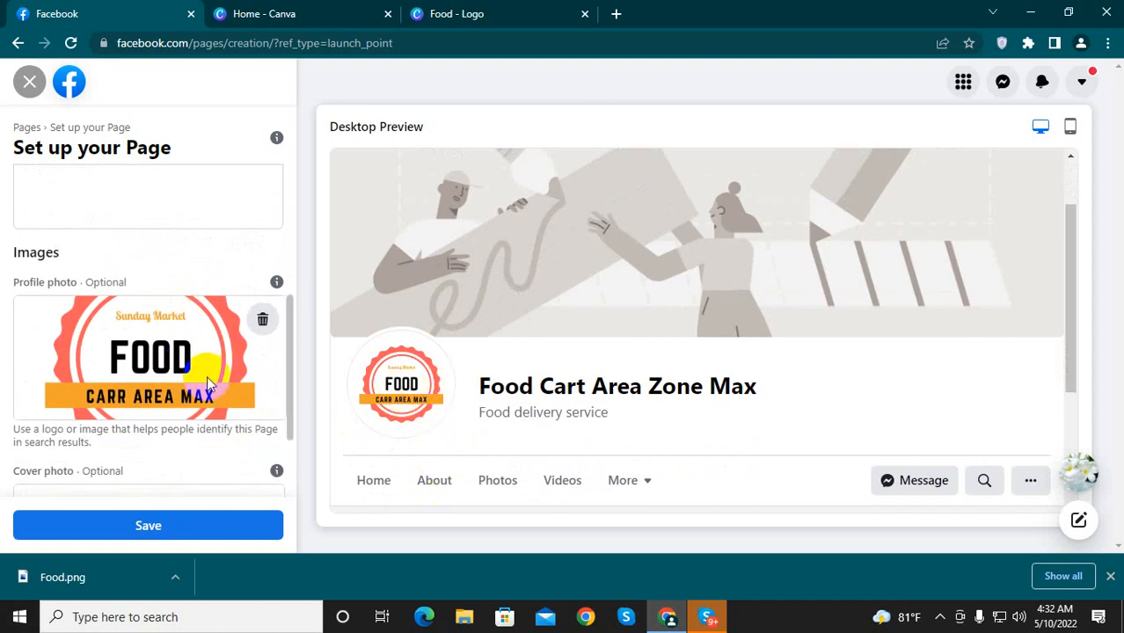
pyautogui.scroll(-1, 188, 382)
pyautogui.scroll(1, 190, 387)
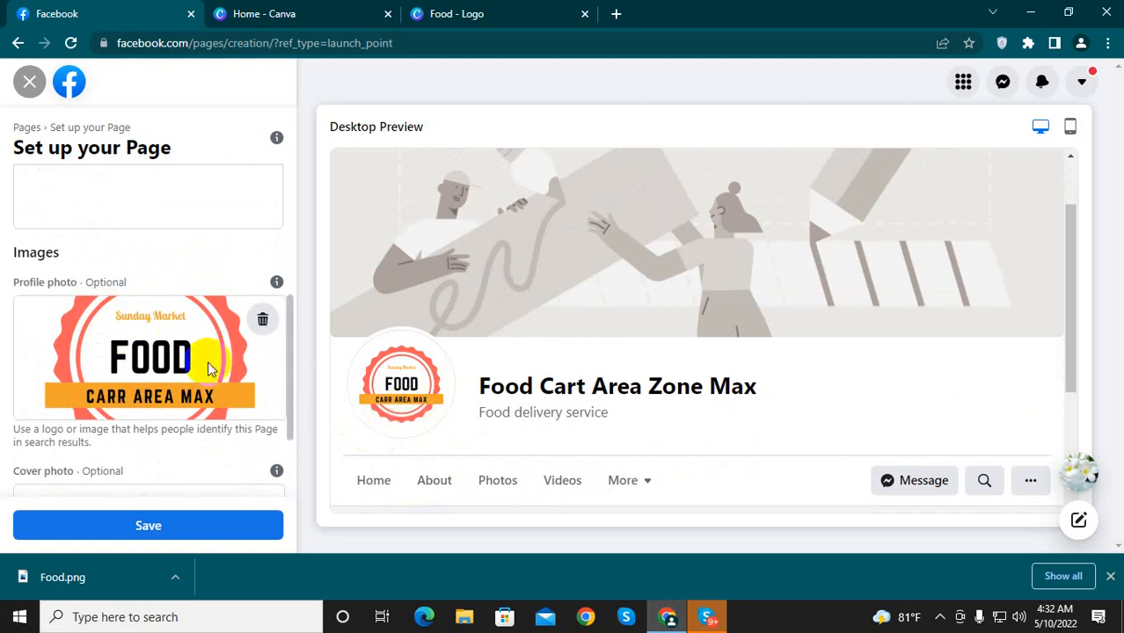
pyautogui.scroll(-2, 234, 482)
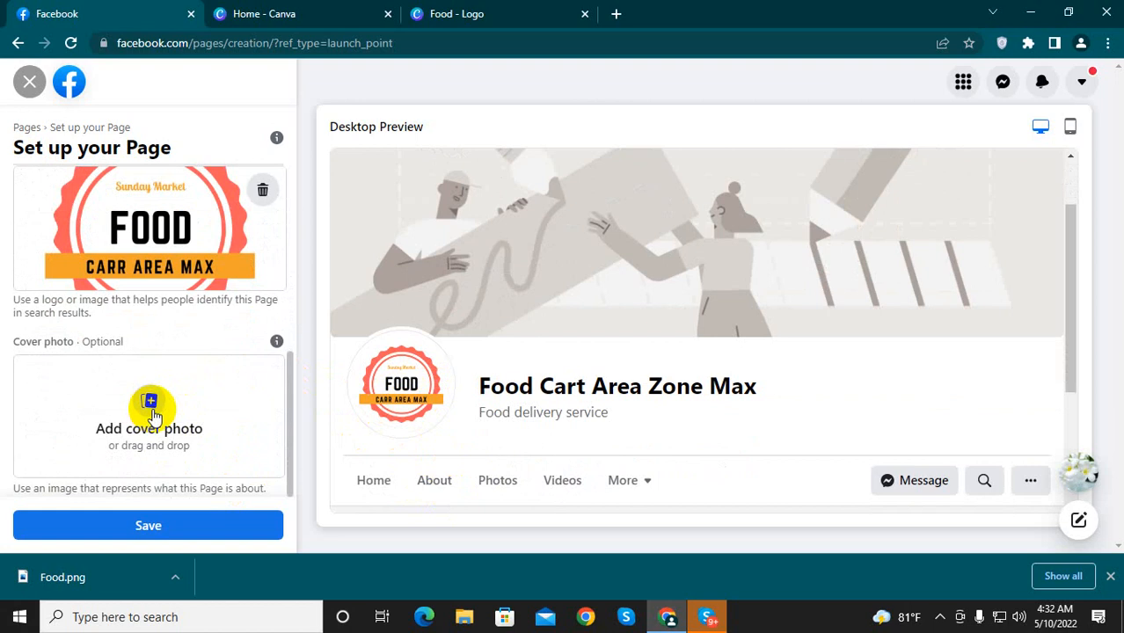
# Step: Switch to the Canva home page and search the templates for "facebook cover"
pyautogui.click(276, 11)
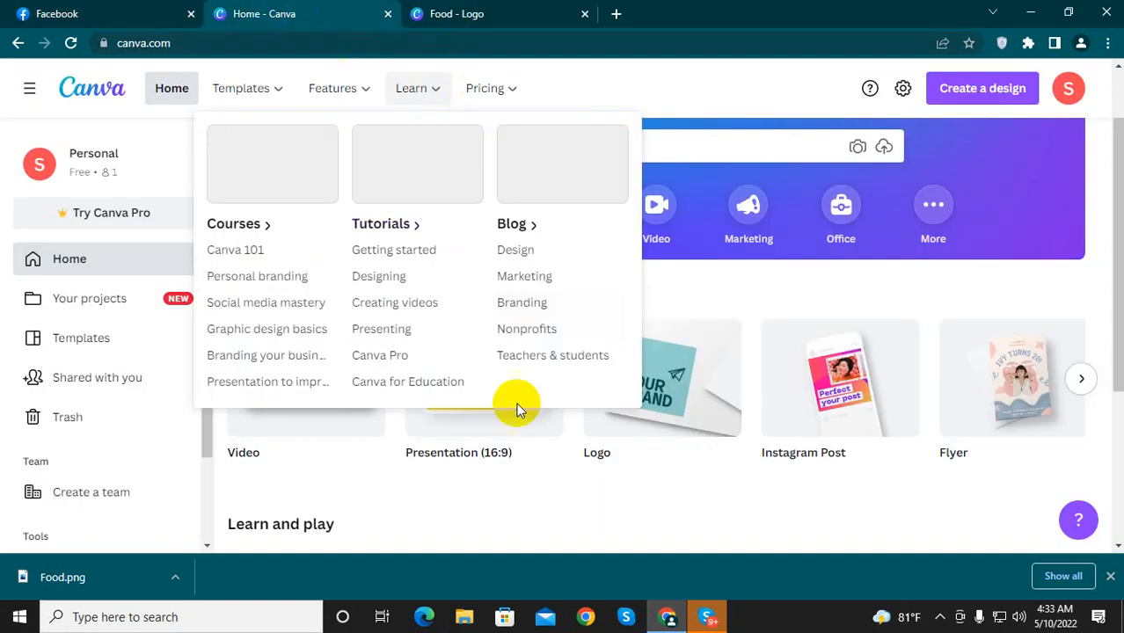
pyautogui.click(512, 145)
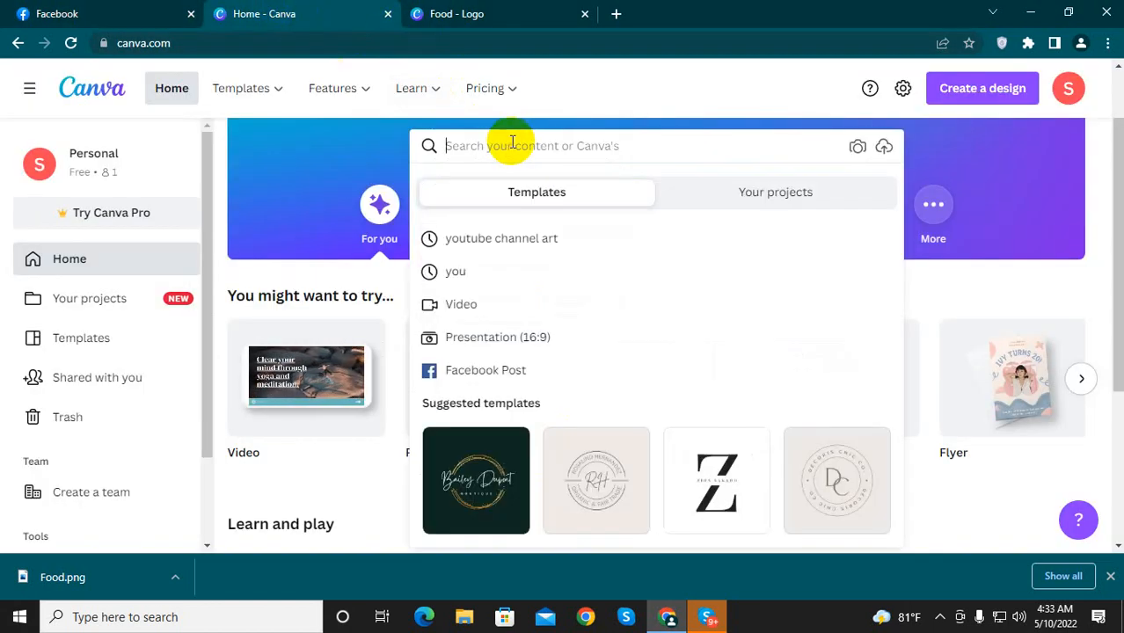
pyautogui.write('facebo')
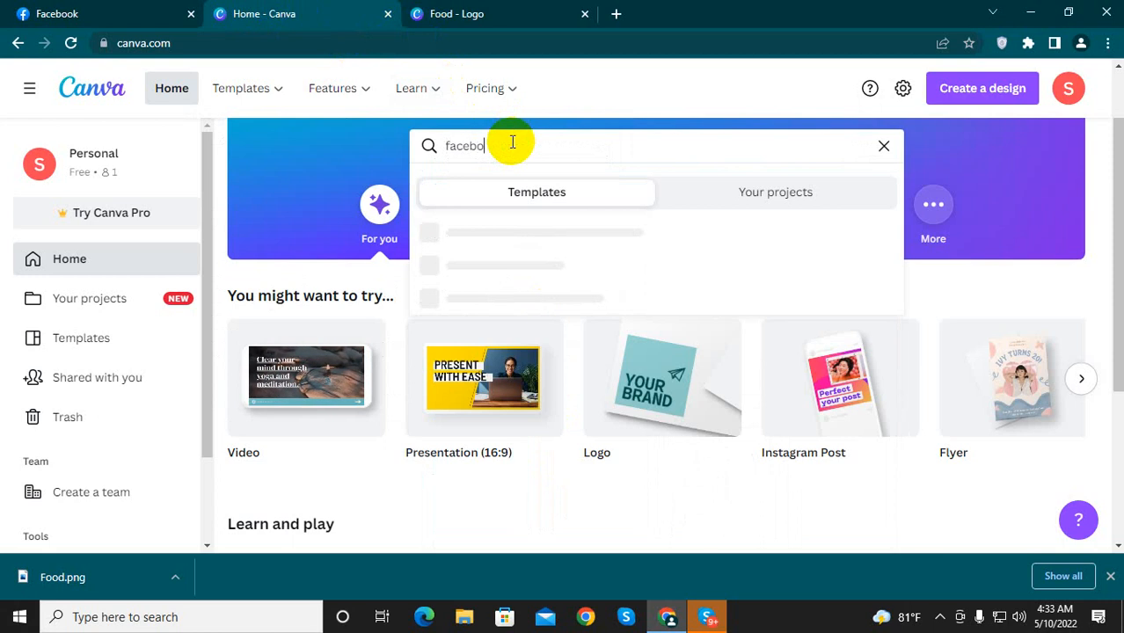
pyautogui.write('ok co')
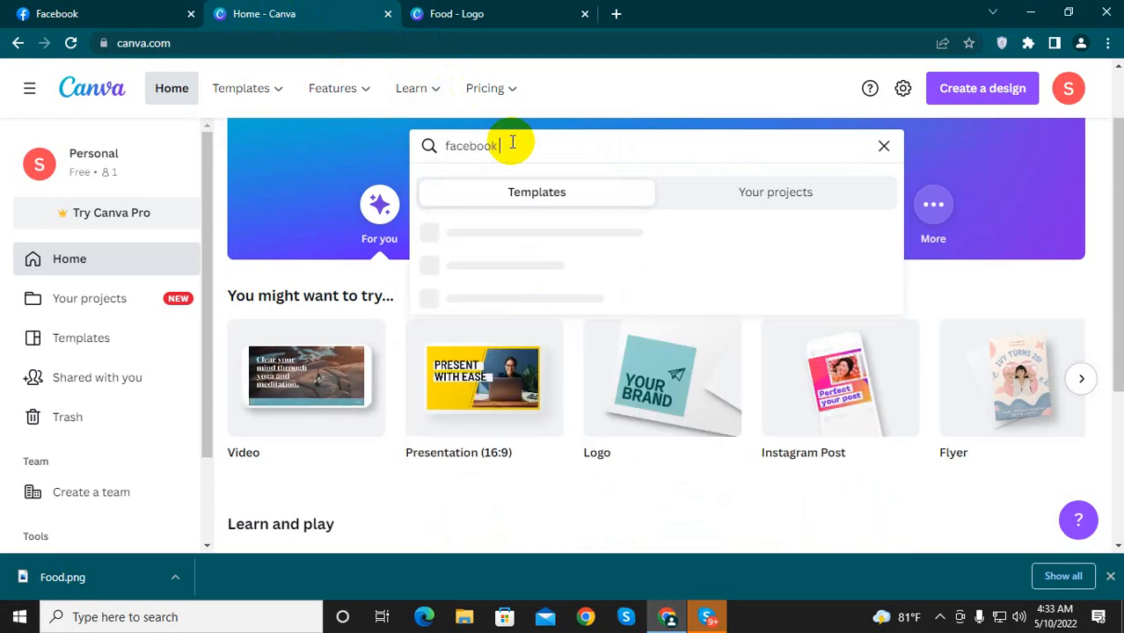
pyautogui.write('ver')
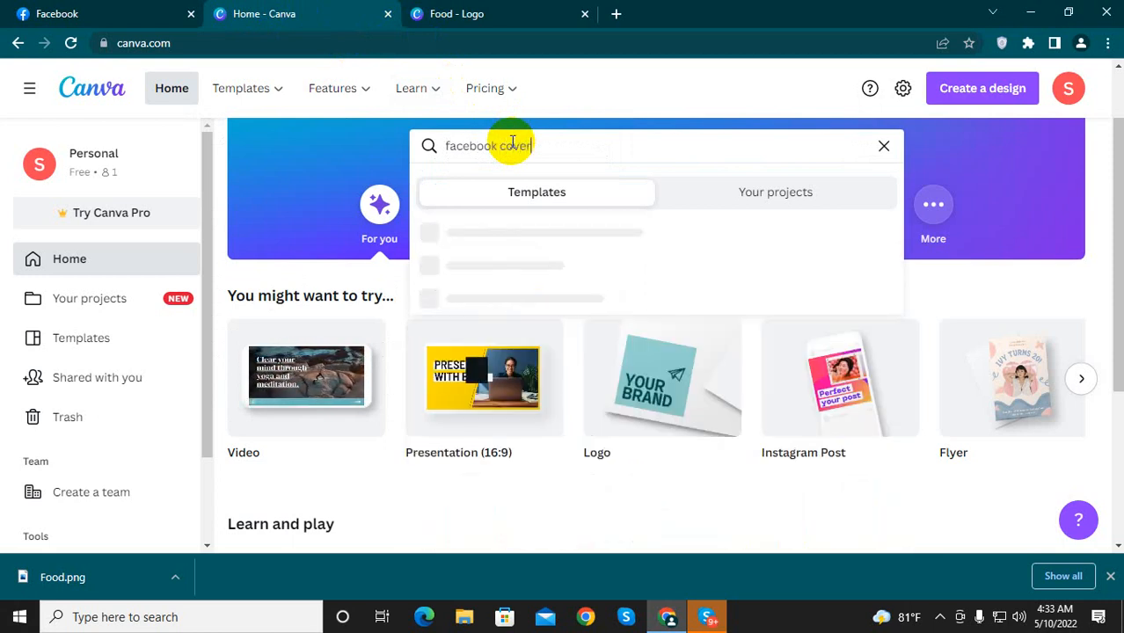
pyautogui.press('Return')
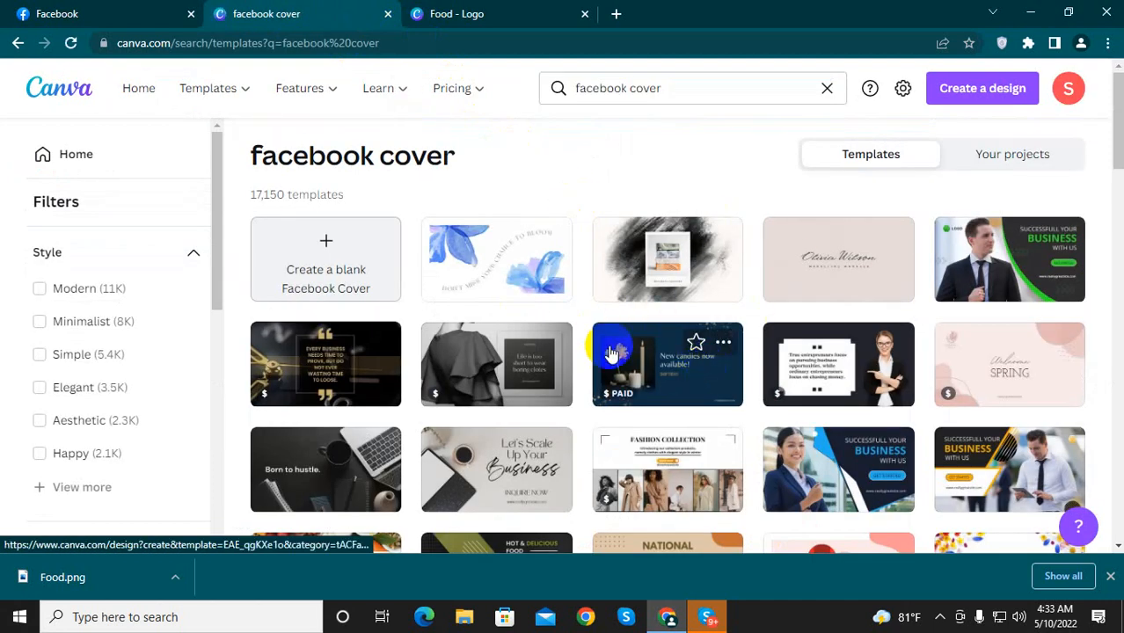
# Step: Open the "Blue Watercolor Pretty Flower Quote Facebook Cover" template from the search results for editing
pyautogui.click(673, 91)
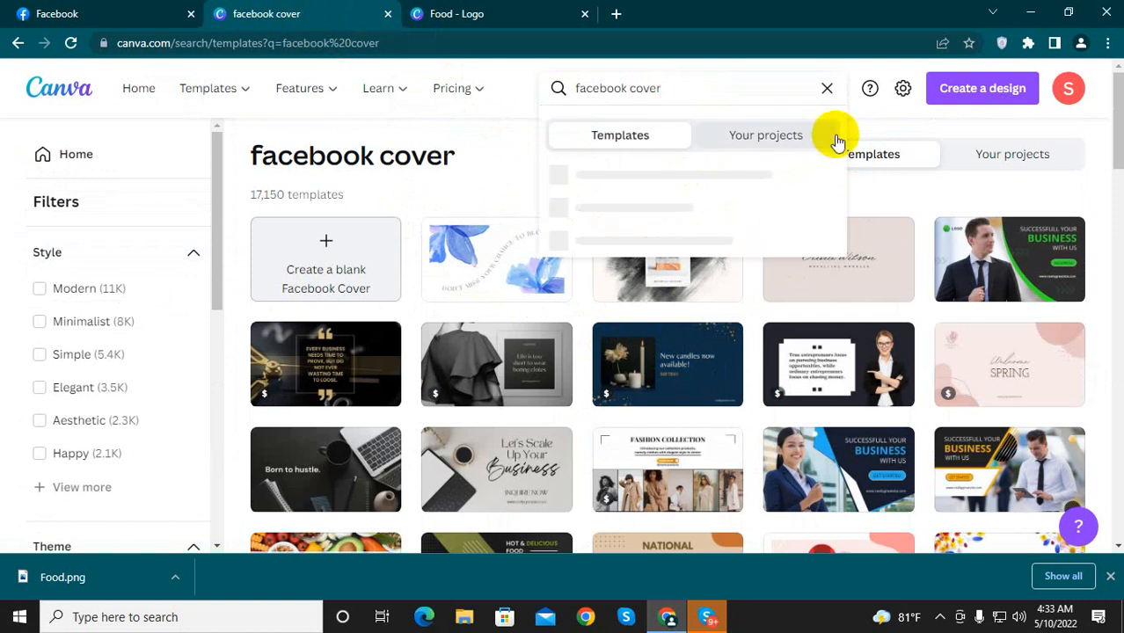
pyautogui.click(871, 201)
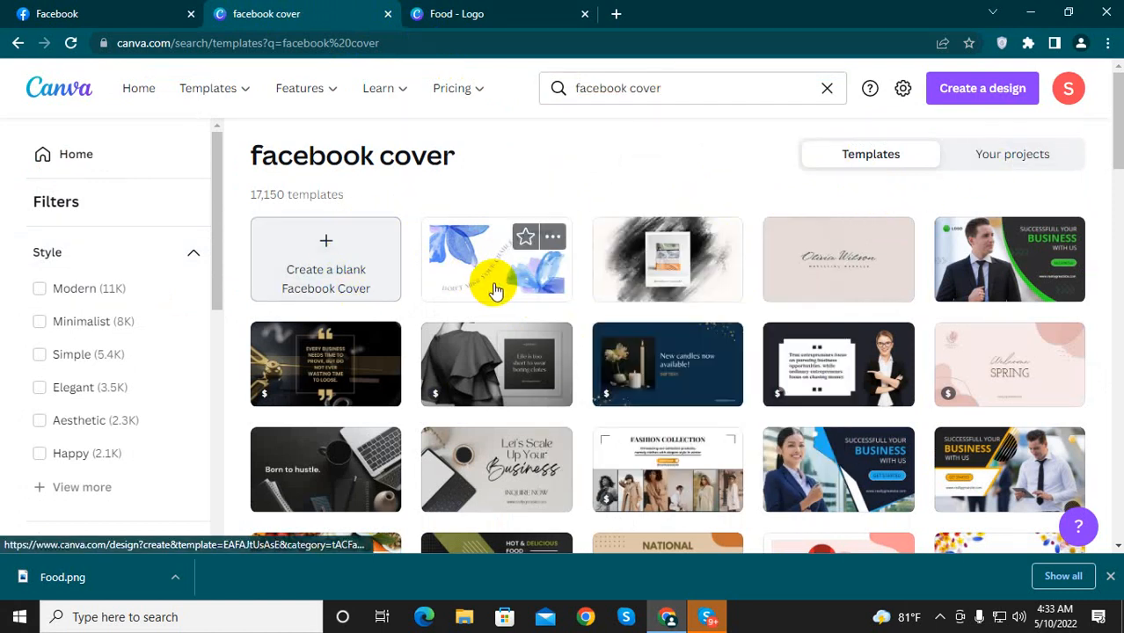
pyautogui.click(510, 266)
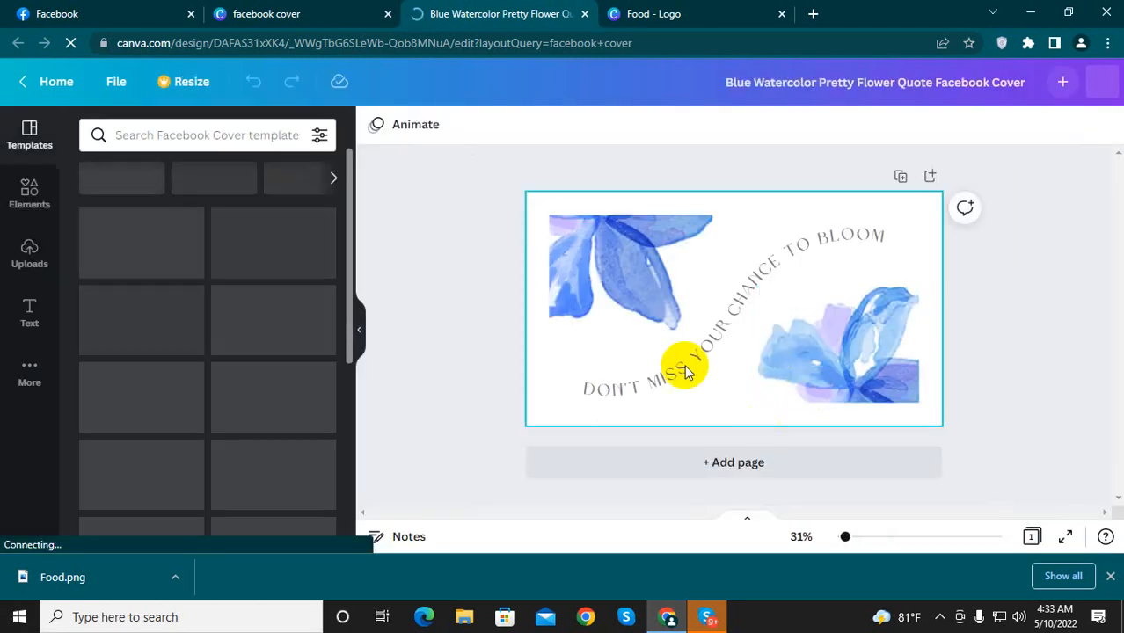
# Step: Delete both blue flower images and both curved quote texts from the Facebook cover template, leaving a blank page
pyautogui.click(620, 275)
pyautogui.press('Delete')
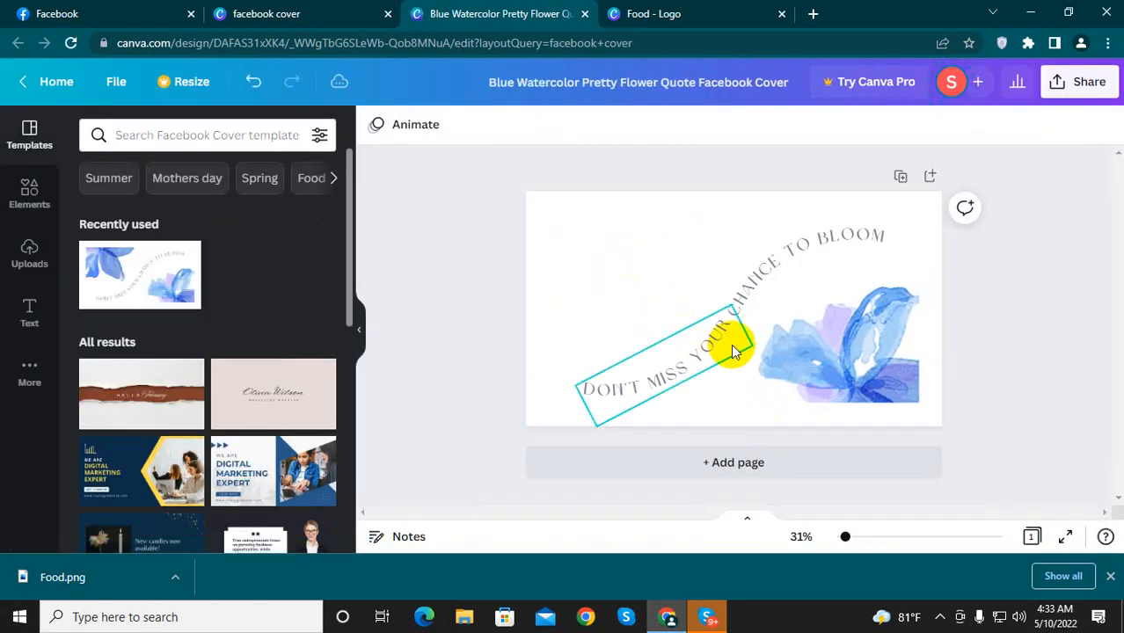
pyautogui.click(845, 375)
pyautogui.press('Delete')
pyautogui.click(738, 327)
pyautogui.press('Delete')
pyautogui.click(735, 296)
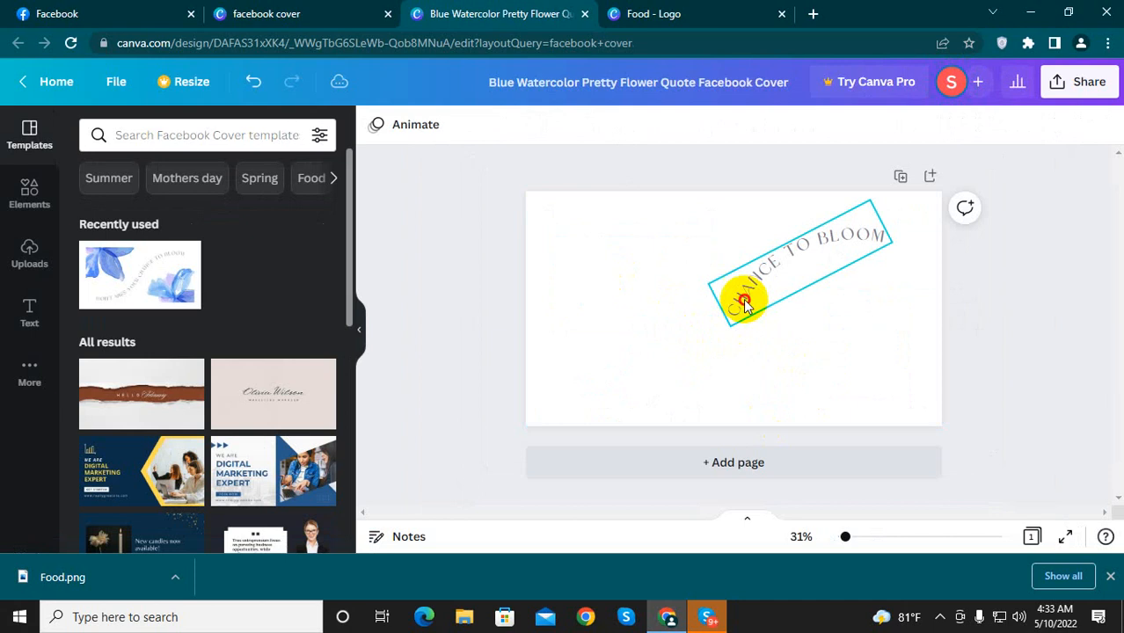
pyautogui.press('Delete')
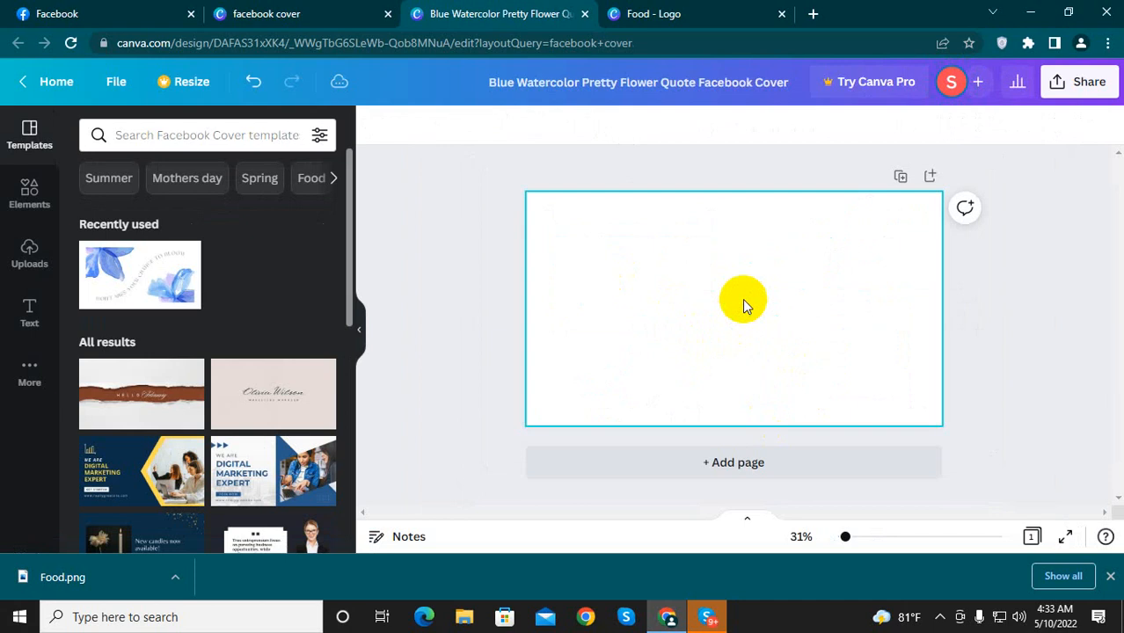
pyautogui.click(602, 346)
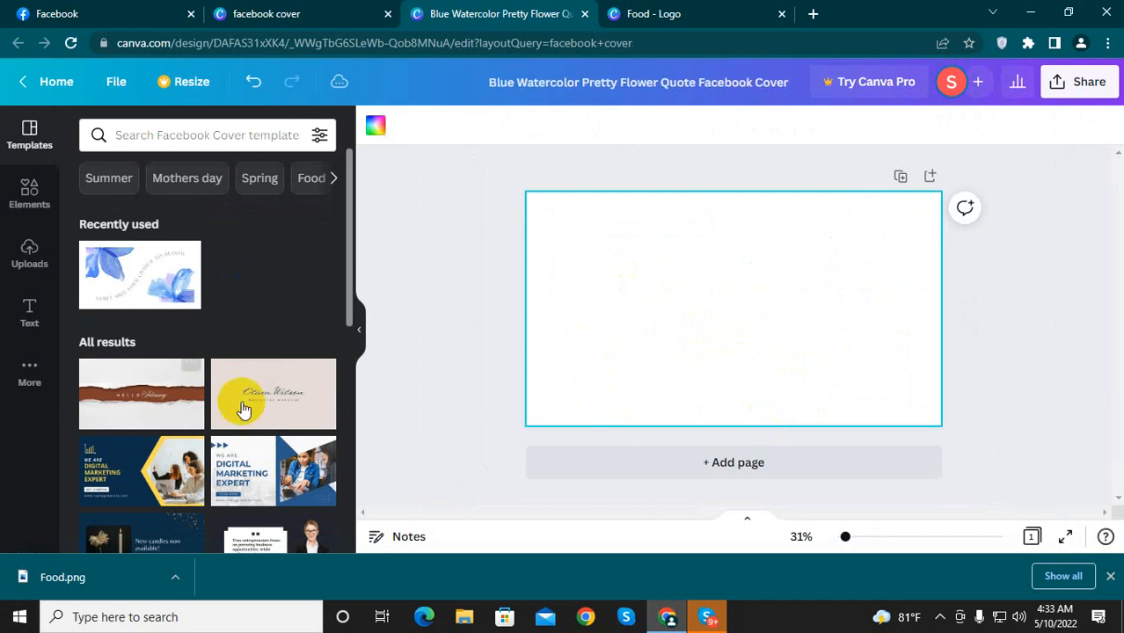
# Step: Search Google for "image food" in a new browser tab
pyautogui.click(813, 13)
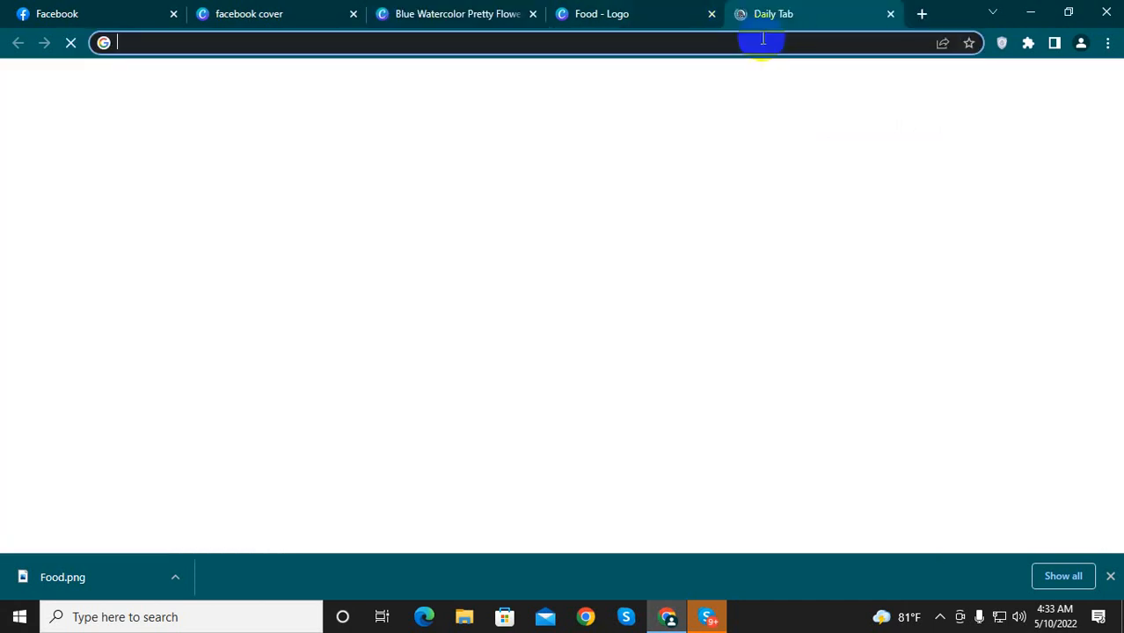
pyautogui.click(762, 40)
pyautogui.write('image')
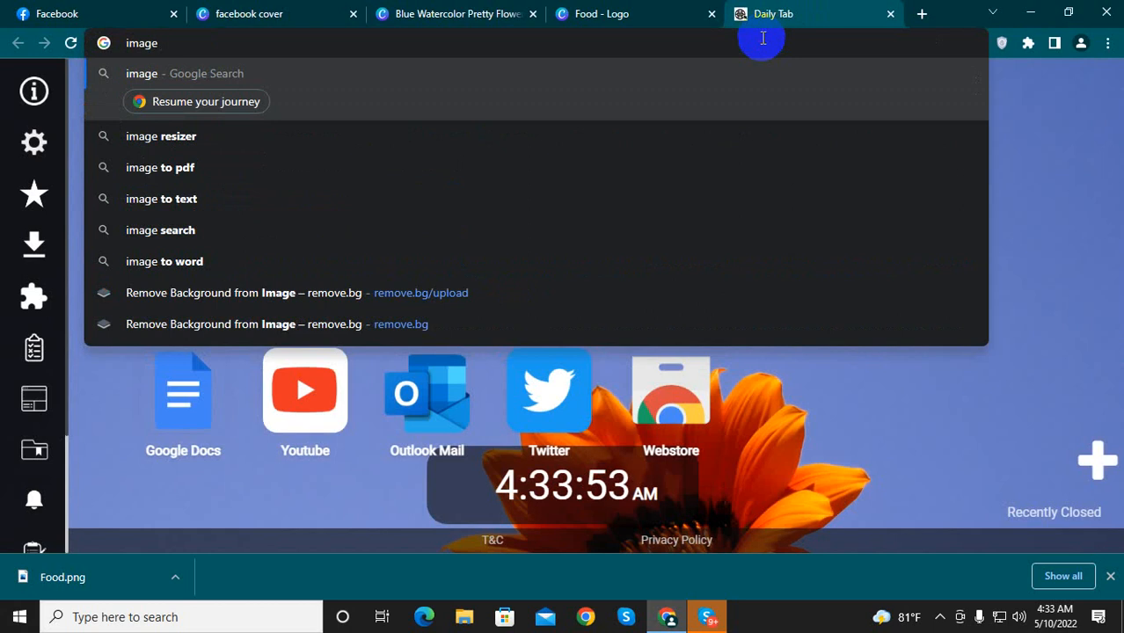
pyautogui.write('food')
pyautogui.press('Return')
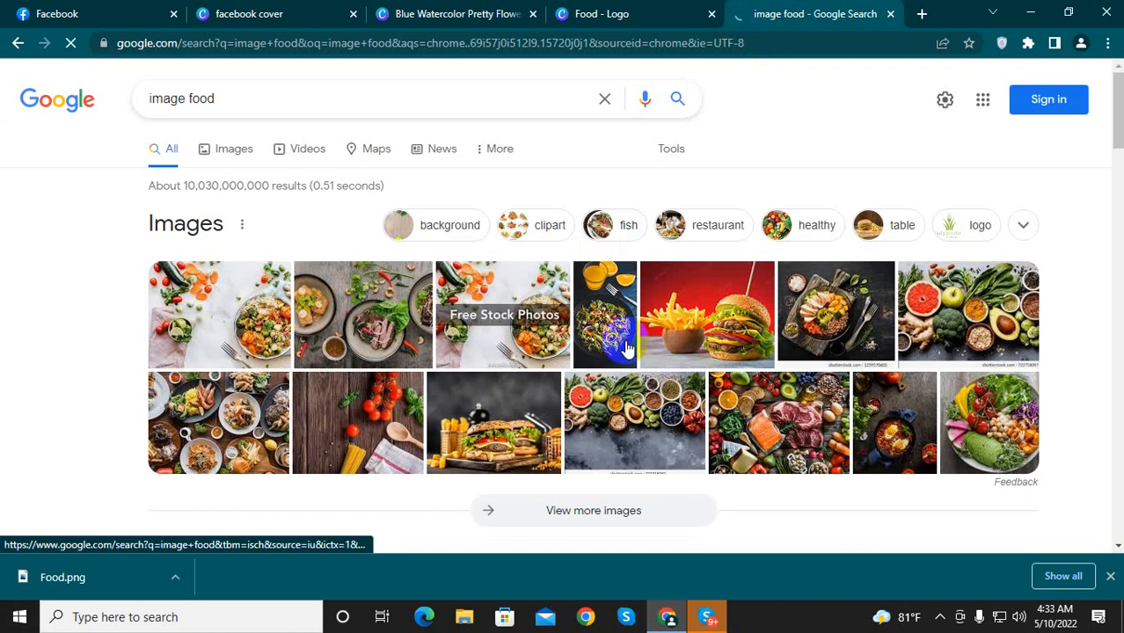
# Step: Open the "20+ Best Free Food Pictures on Unsplash" image with three plates and save it to the computer
pyautogui.click(917, 277)
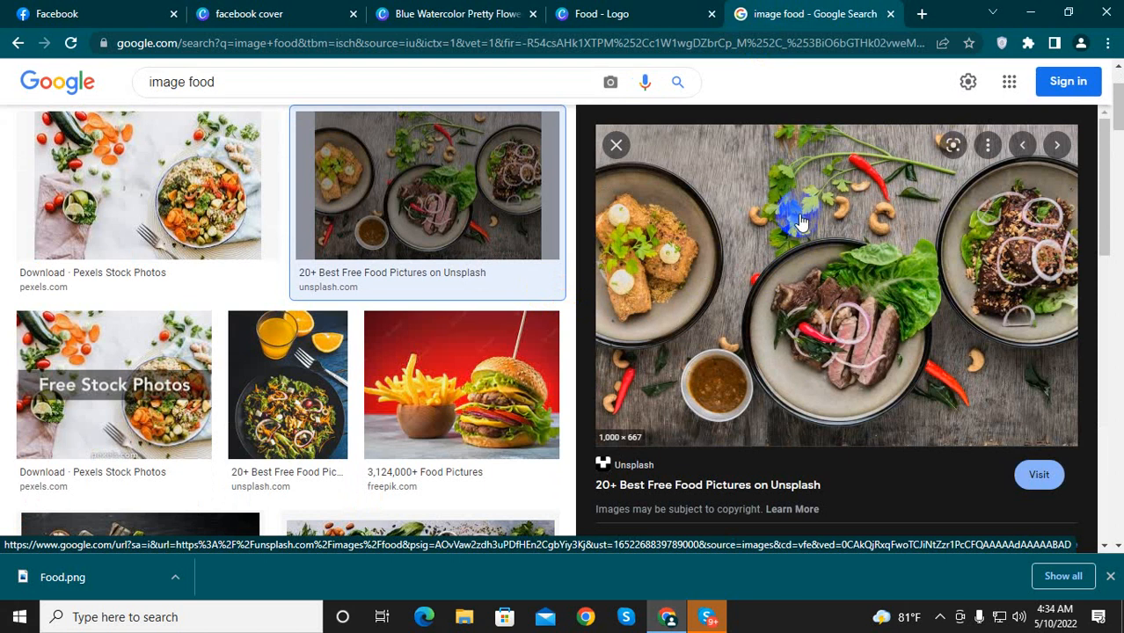
pyautogui.rightClick(800, 222)
pyautogui.click(862, 381)
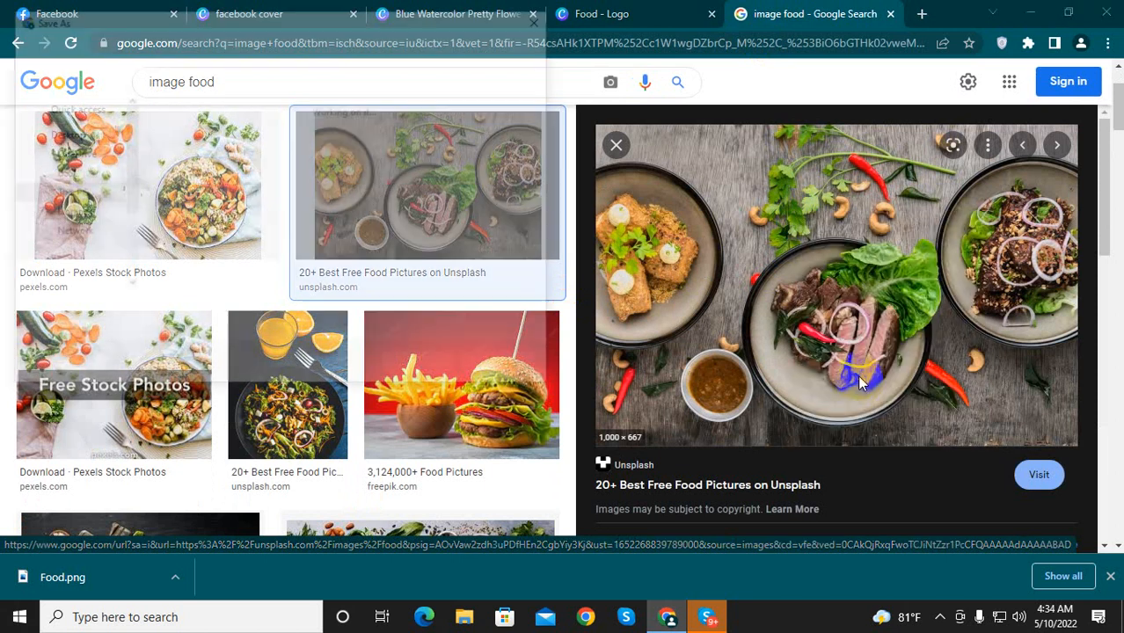
pyautogui.click(427, 368)
# Step: Return to the Canva Facebook cover design and upload the saved food photo to its media
pyautogui.click(456, 11)
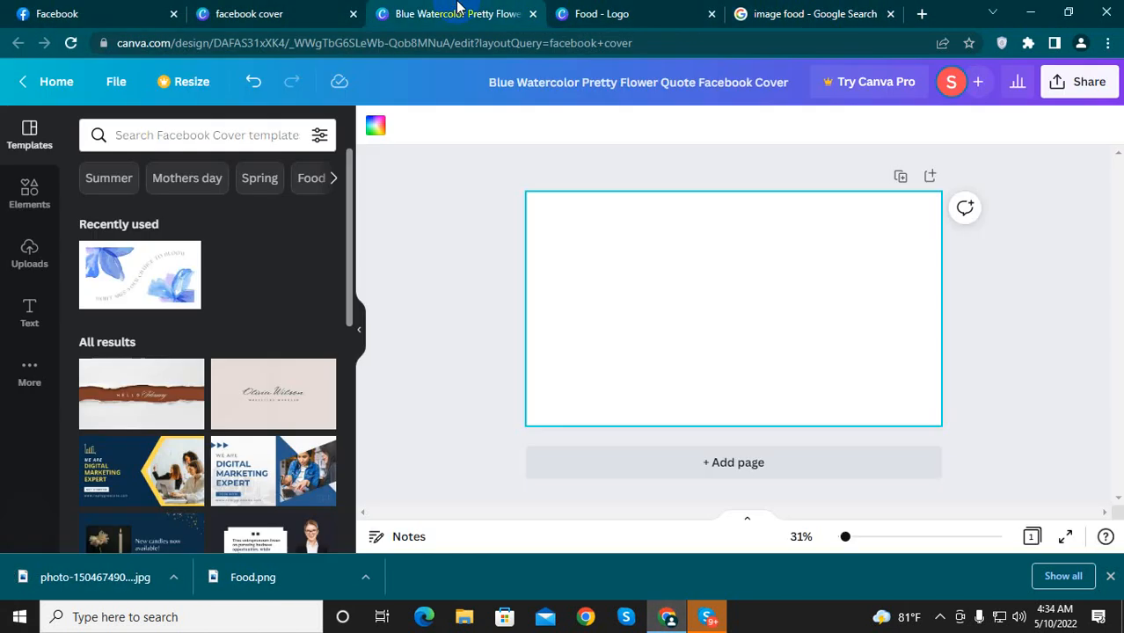
pyautogui.click(307, 12)
pyautogui.click(110, 12)
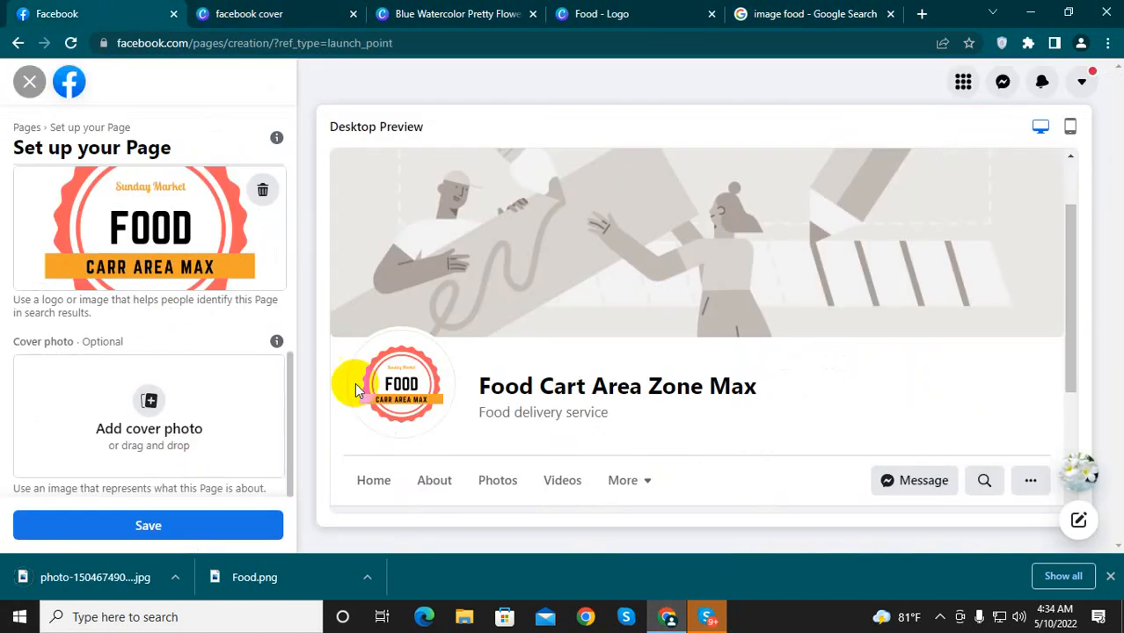
pyautogui.click(442, 12)
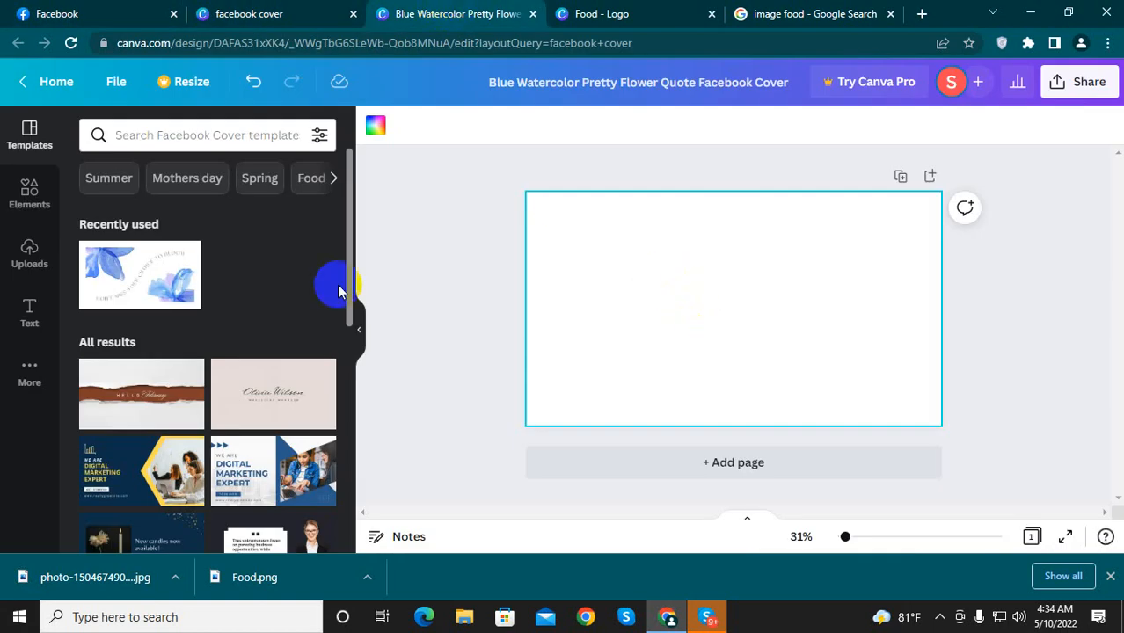
pyautogui.click(29, 257)
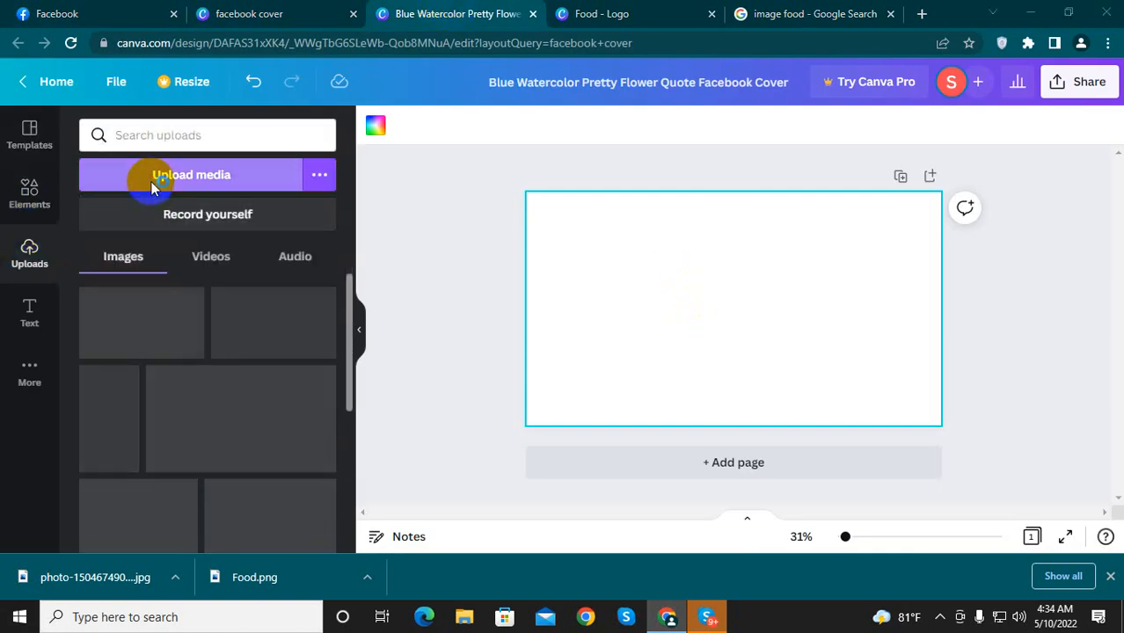
pyautogui.click(150, 180)
pyautogui.click(188, 132)
pyautogui.click(421, 369)
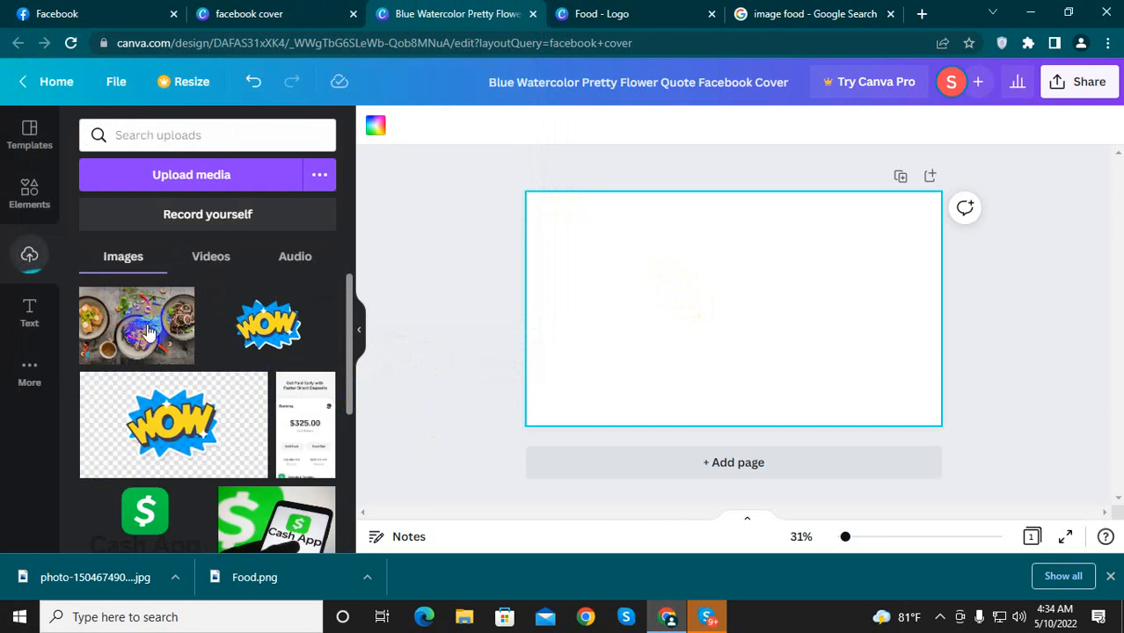
# Step: Place the uploaded food photo on the cover page, align it to the upper-left corner and enlarge it to fill the page
pyautogui.click(149, 327)
pyautogui.moveTo(713, 378); pyautogui.dragTo(640, 292)
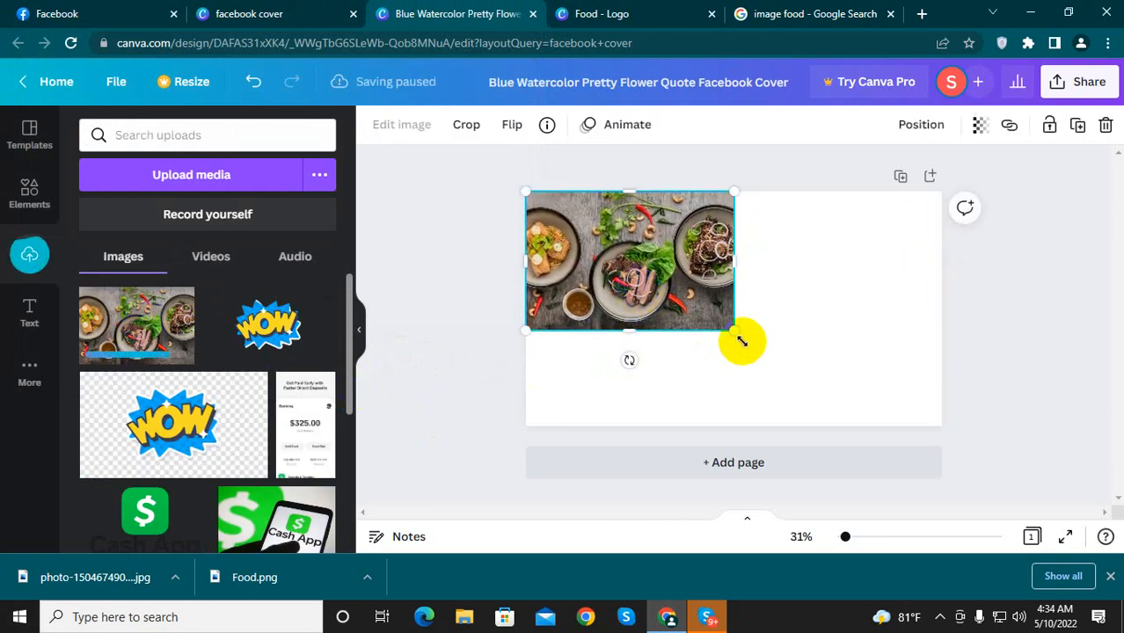
pyautogui.moveTo(743, 339); pyautogui.dragTo(973, 439)
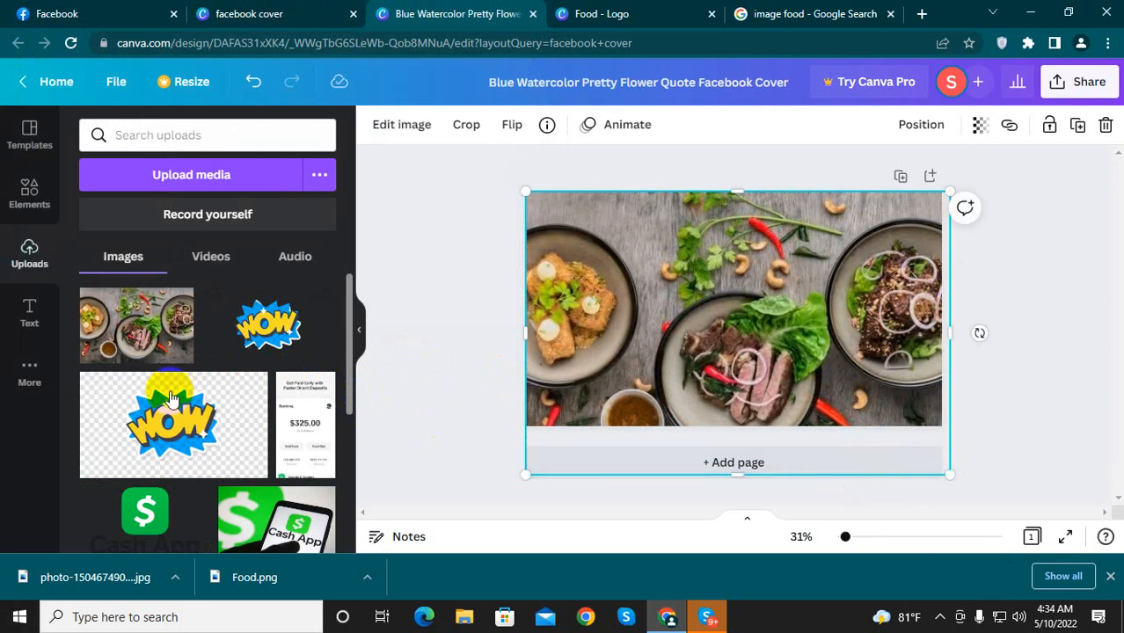
# Step: Download the cover design as a PNG file
pyautogui.click(1079, 81)
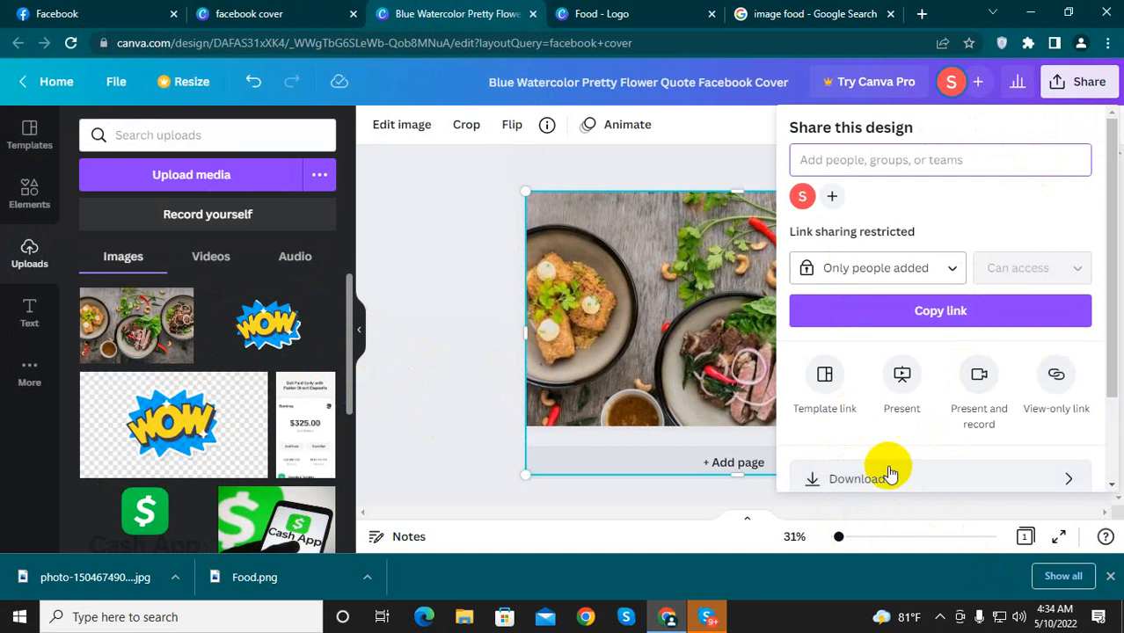
pyautogui.scroll(-1, 891, 465)
pyautogui.click(873, 414)
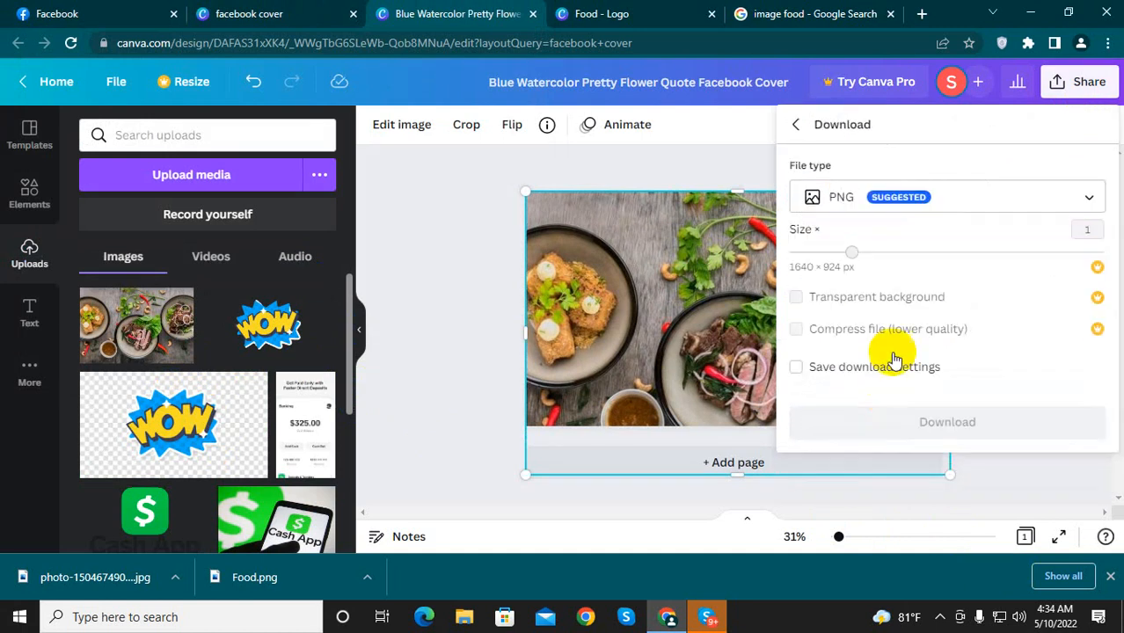
pyautogui.click(921, 422)
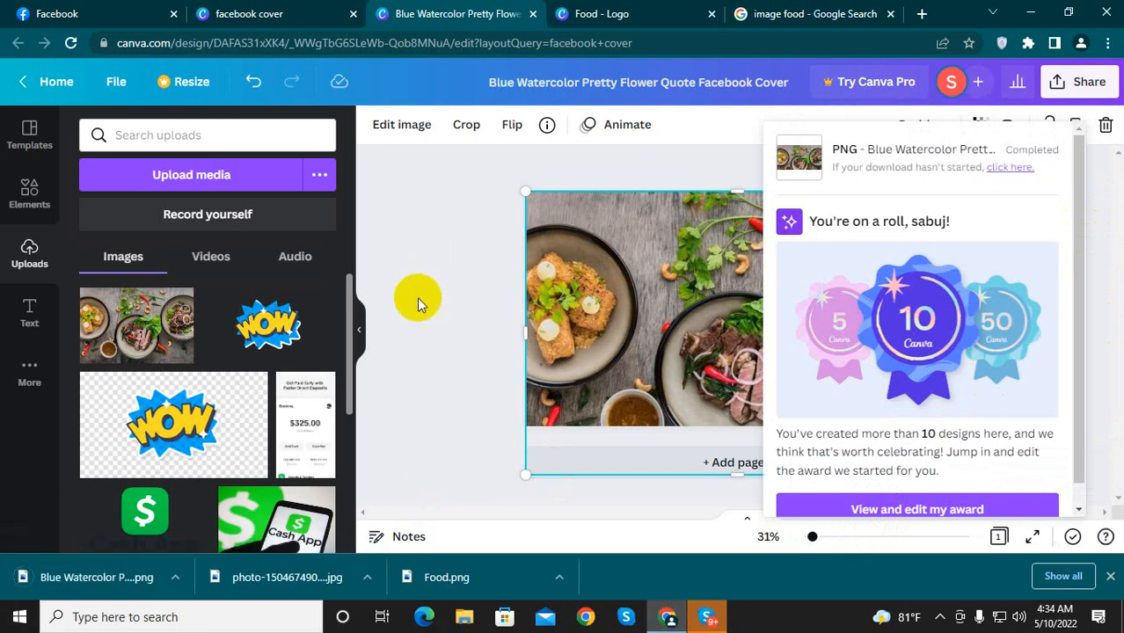
# Step: Switch to the Facebook Page setup and add the "Blue Watercolor Pretty Flower Quote Facebook Cover" PNG from Downloads as the cover photo
pyautogui.click(99, 12)
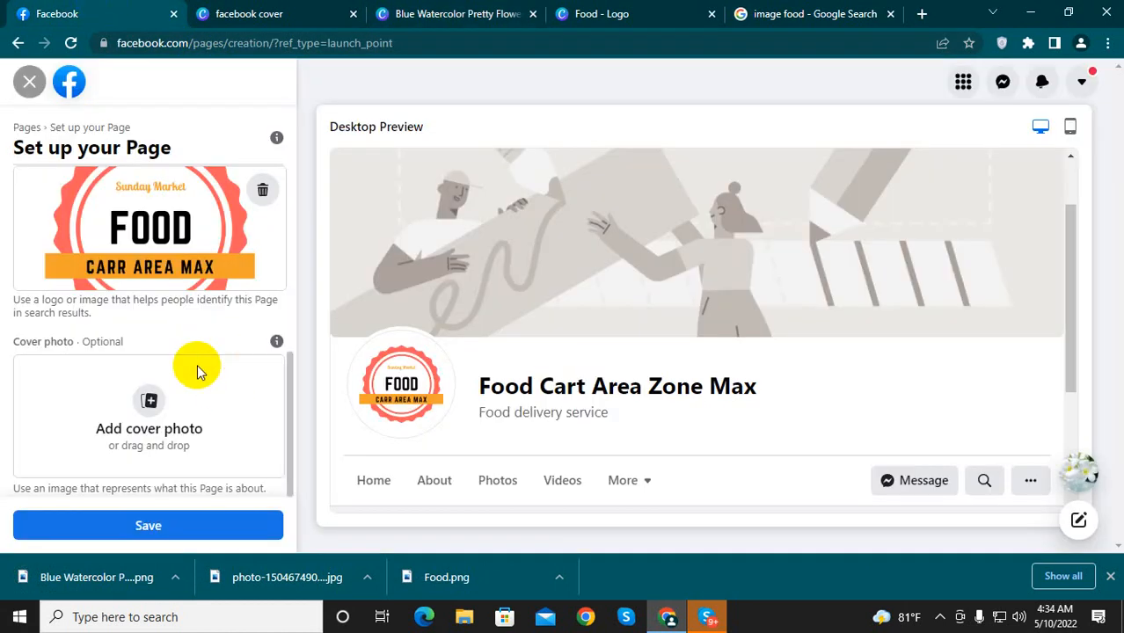
pyautogui.click(154, 428)
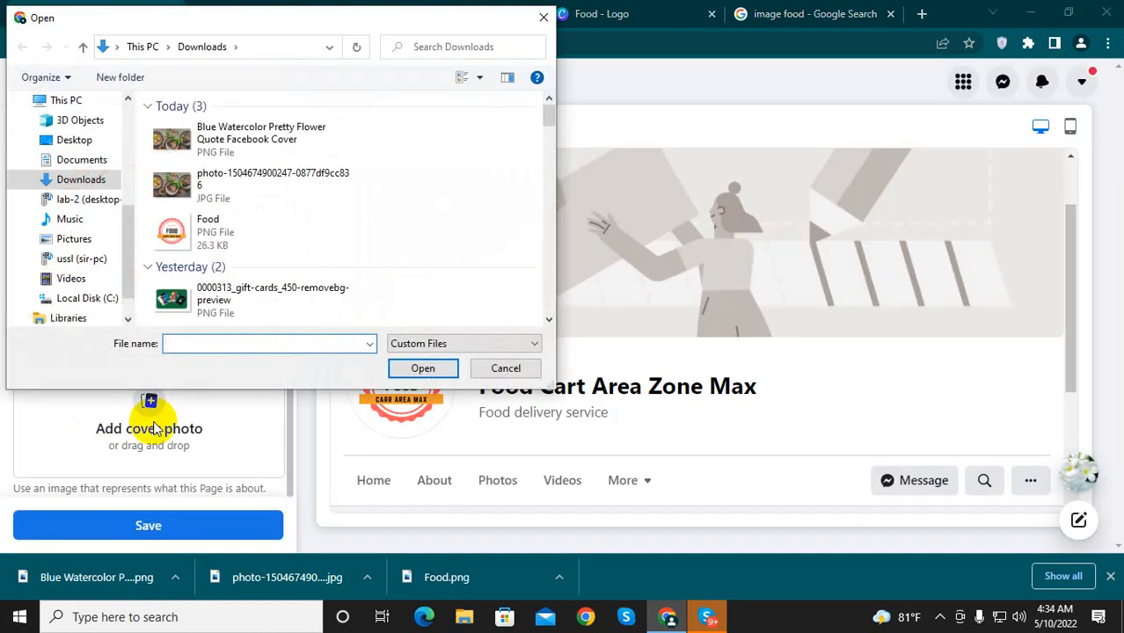
pyautogui.click(181, 146)
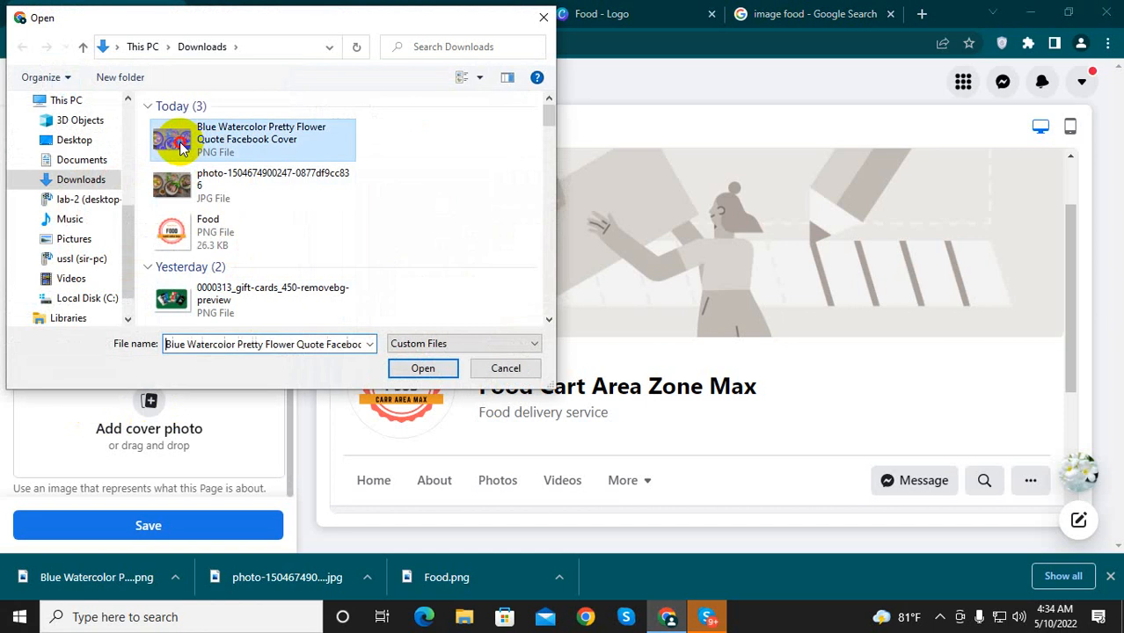
pyautogui.click(409, 369)
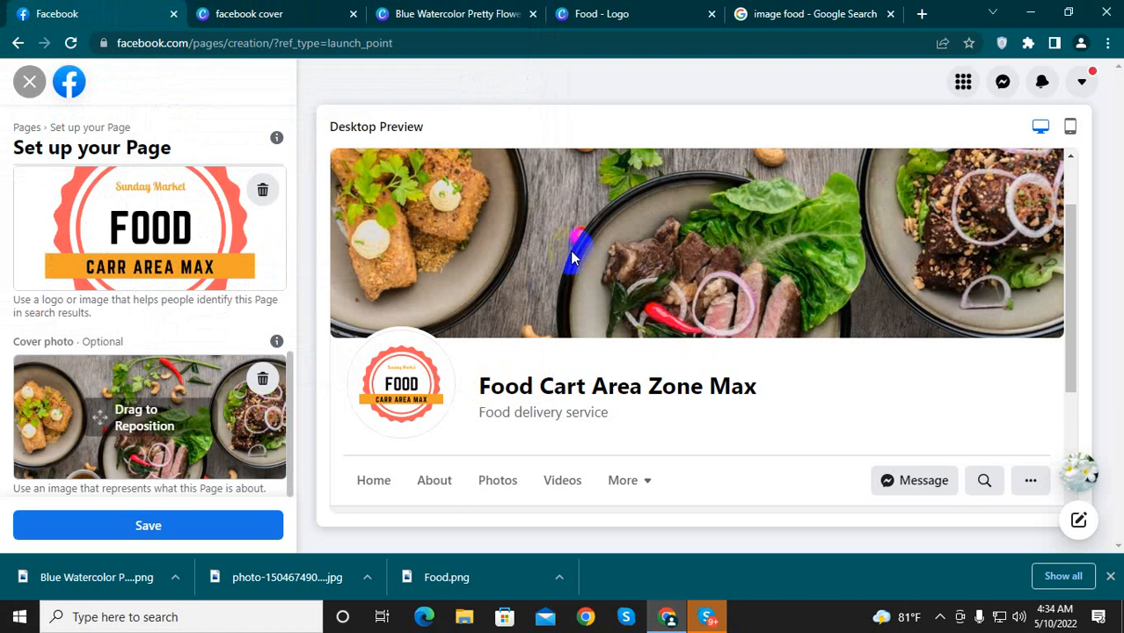
# Step: Examine the desktop preview of the Page with its cover photo, profile picture and About section
pyautogui.scroll(1, 613, 296)
pyautogui.scroll(-2, 645, 314)
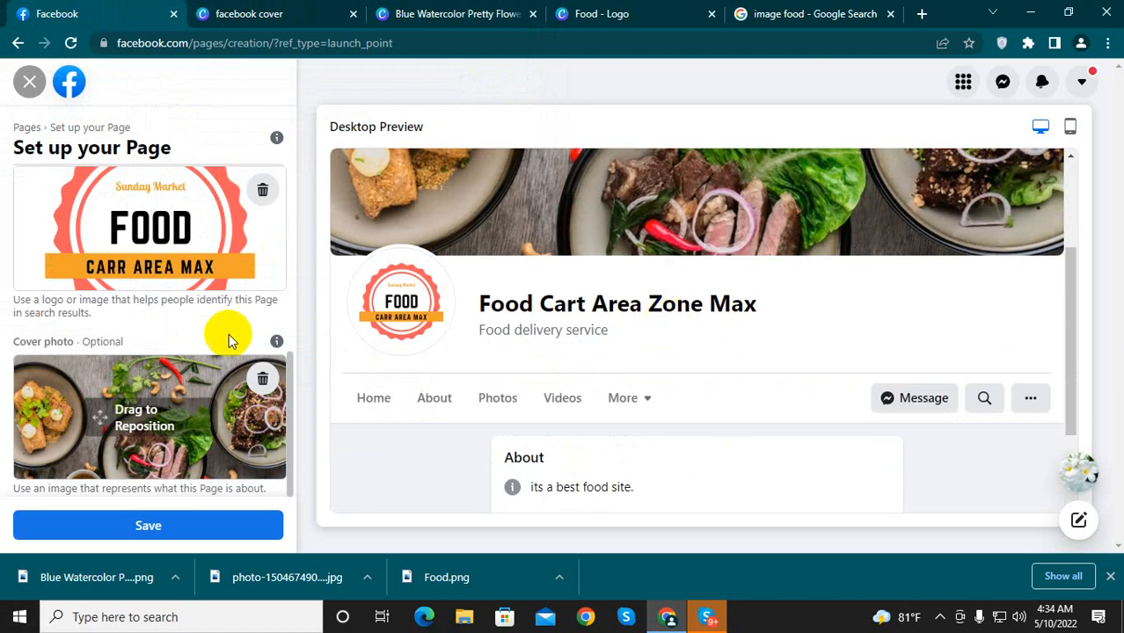
pyautogui.scroll(2, 749, 317)
pyautogui.scroll(1, 749, 317)
pyautogui.scroll(-2, 661, 351)
pyautogui.scroll(2, 665, 331)
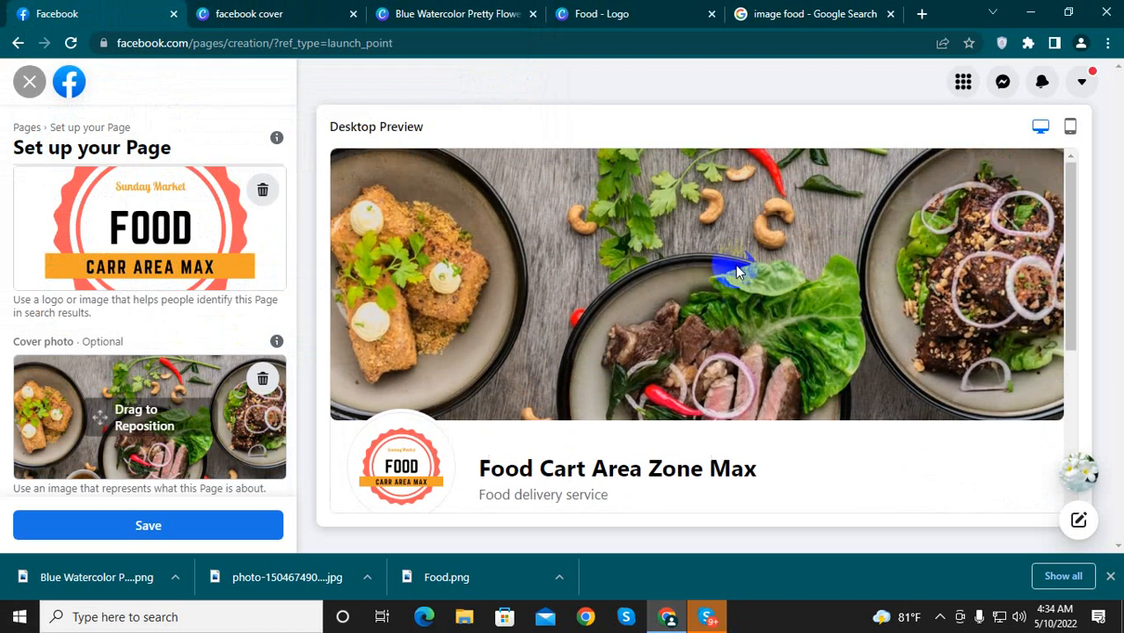
pyautogui.scroll(-3, 655, 299)
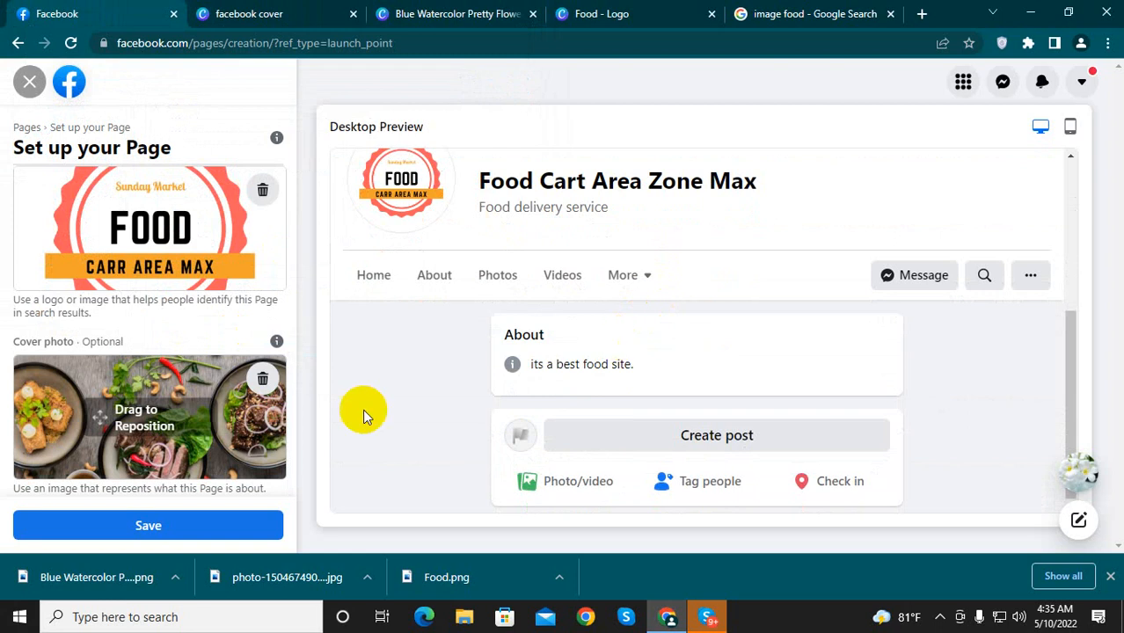
# Step: Save the Page setup and leave the WhatsApp connection dialog without connecting an account
pyautogui.click(150, 526)
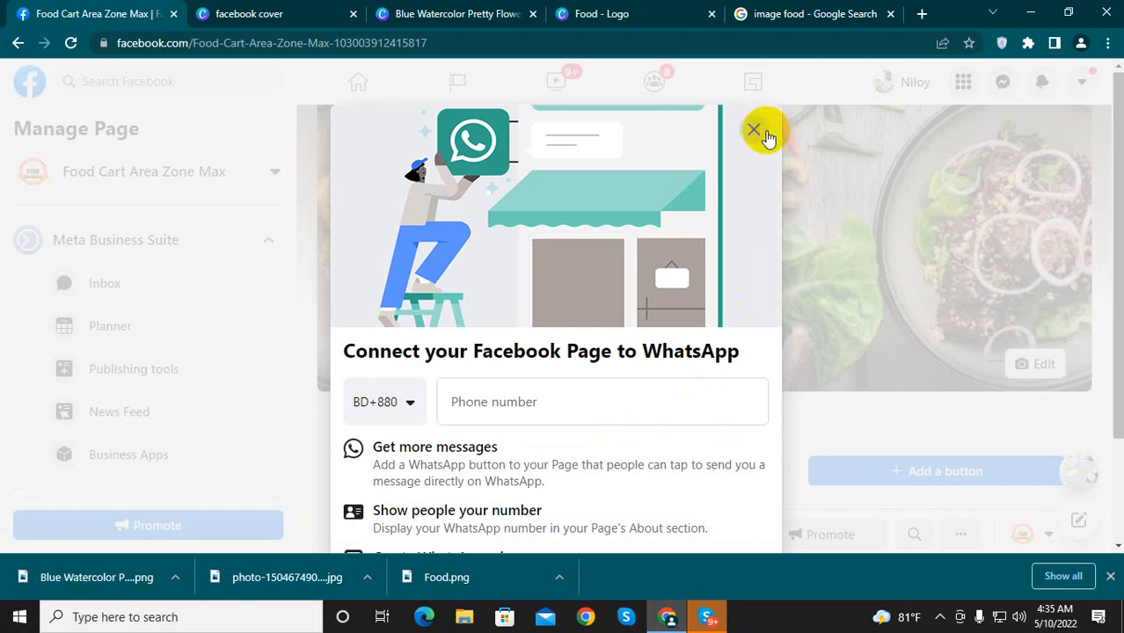
pyautogui.click(754, 131)
pyautogui.click(636, 401)
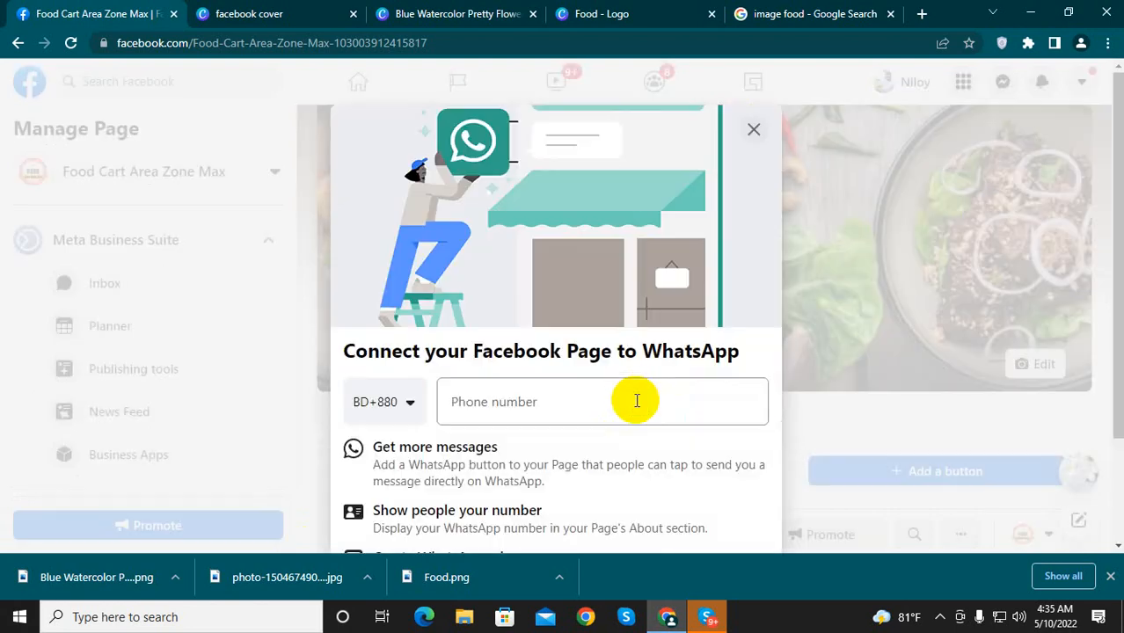
pyautogui.click(754, 131)
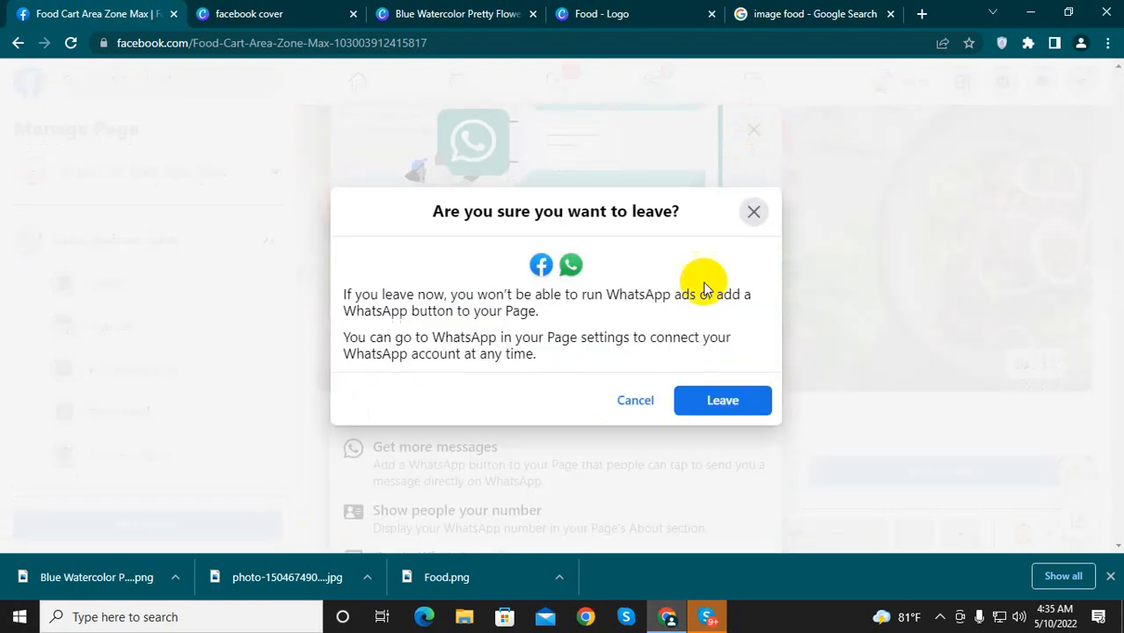
pyautogui.click(723, 401)
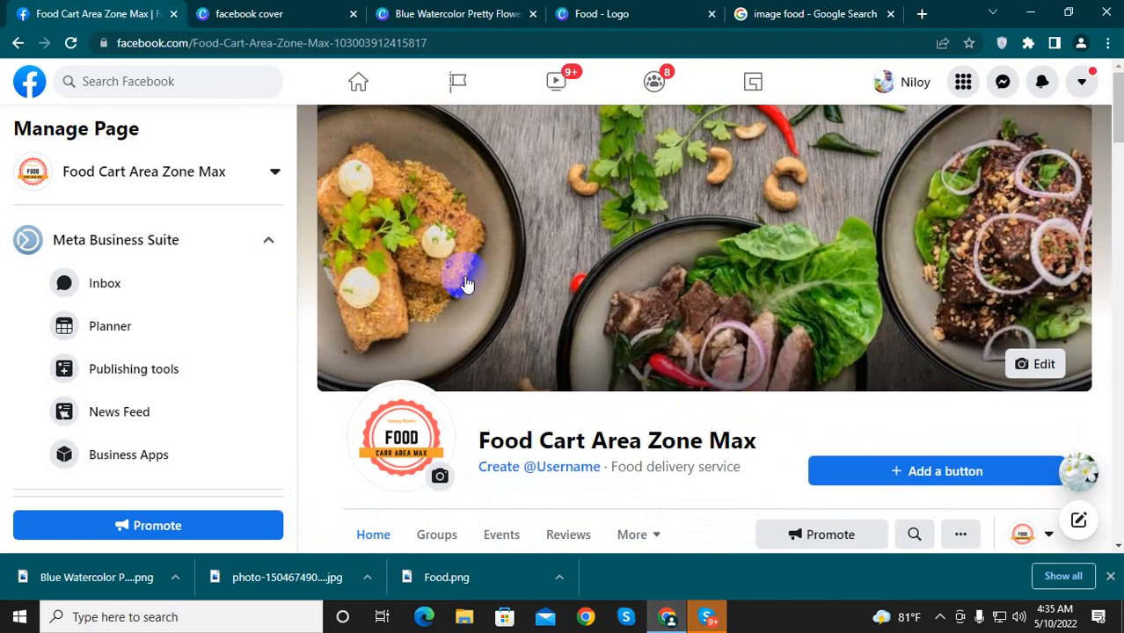
# Step: Examine the finished Page's cover, name, navigation and setup suggestions, and close the browser's downloads bar
pyautogui.scroll(-1, 756, 422)
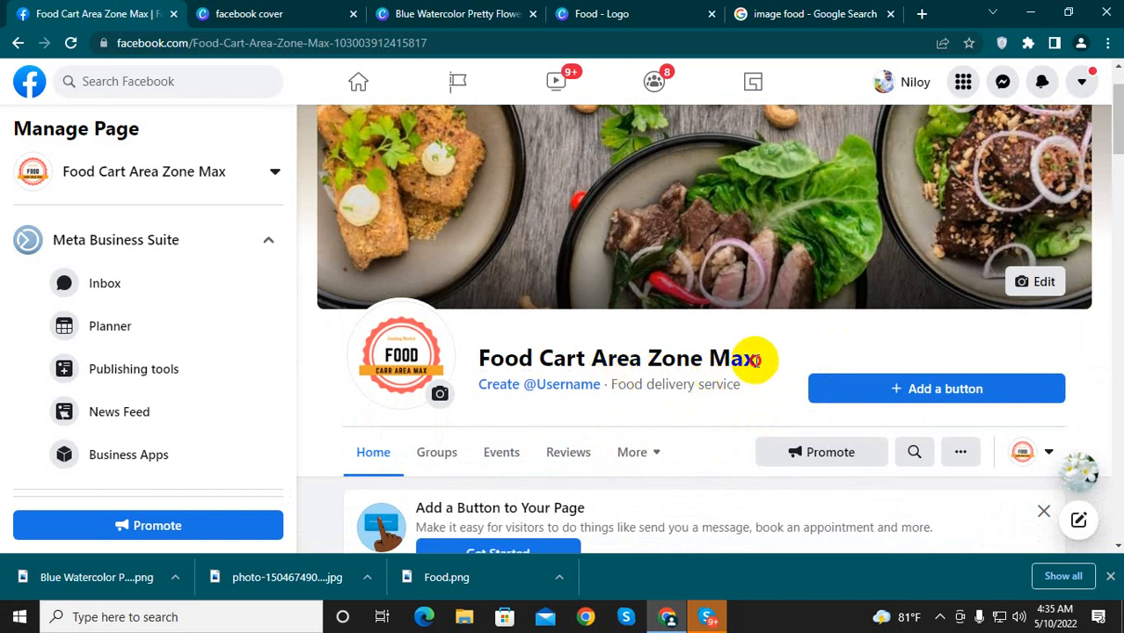
pyautogui.moveTo(756, 360); pyautogui.dragTo(495, 365)
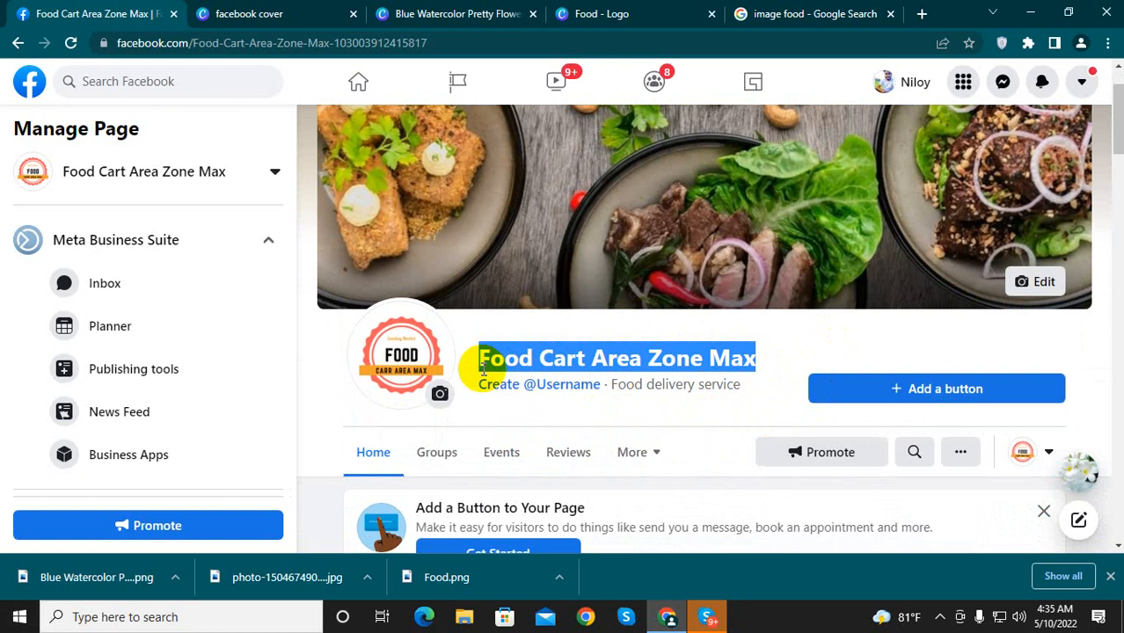
pyautogui.click(762, 367)
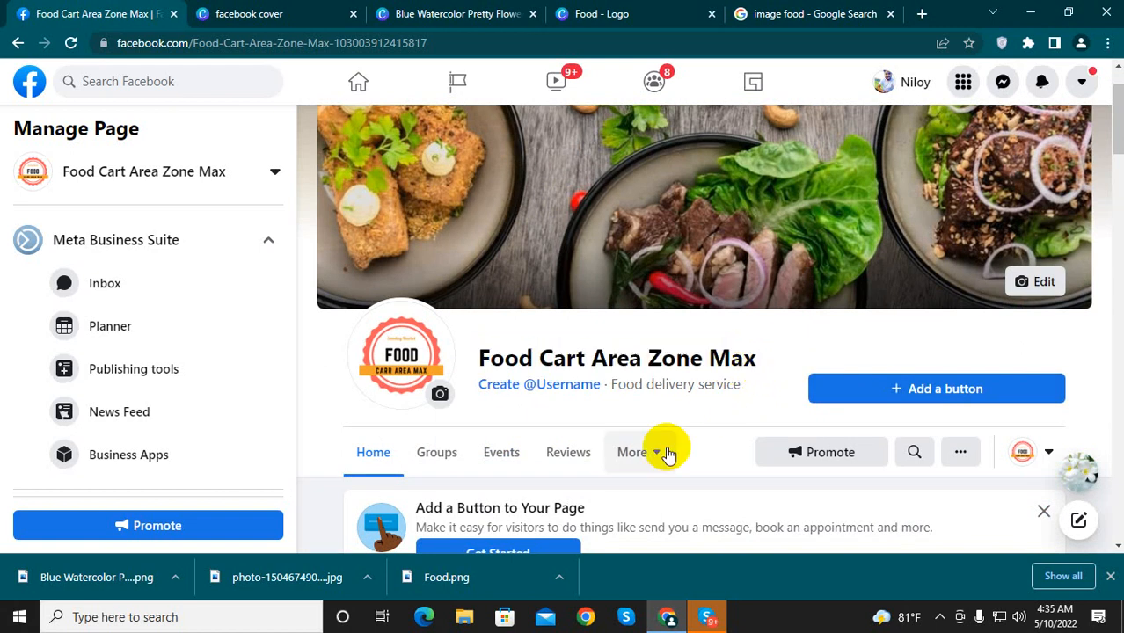
pyautogui.scroll(-2, 677, 448)
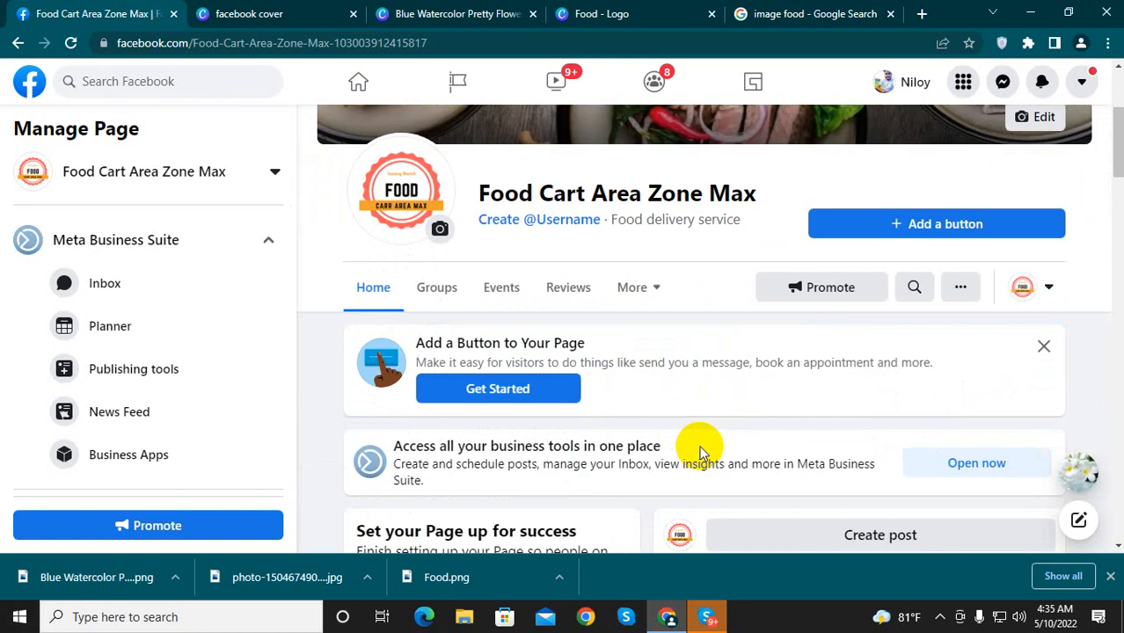
pyautogui.scroll(-1, 702, 452)
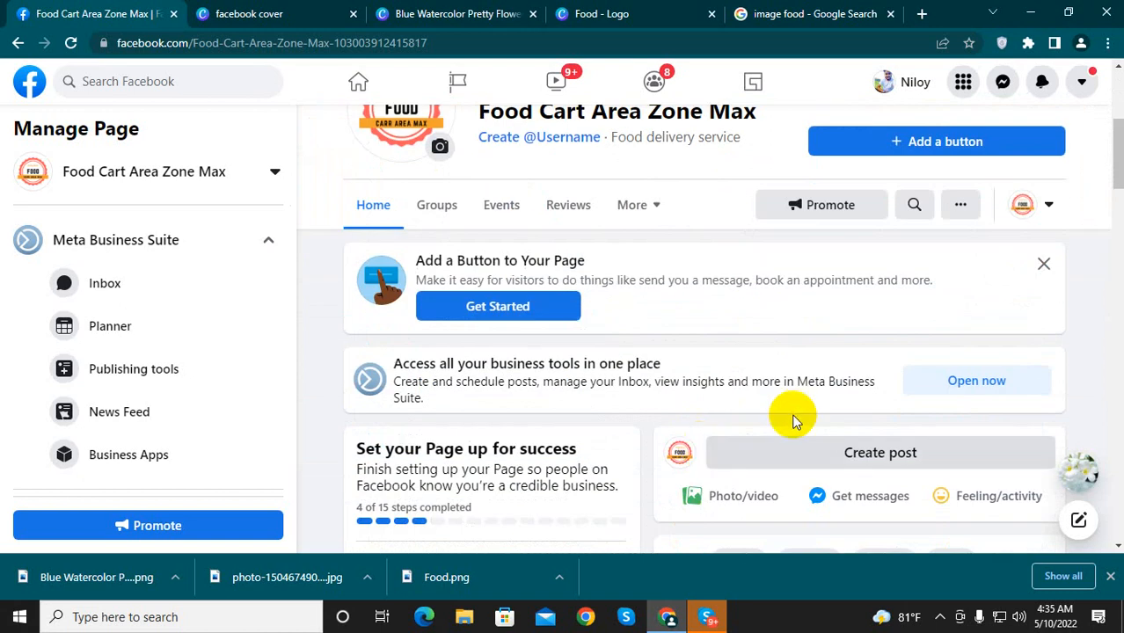
pyautogui.scroll(3, 792, 411)
pyautogui.scroll(1, 739, 449)
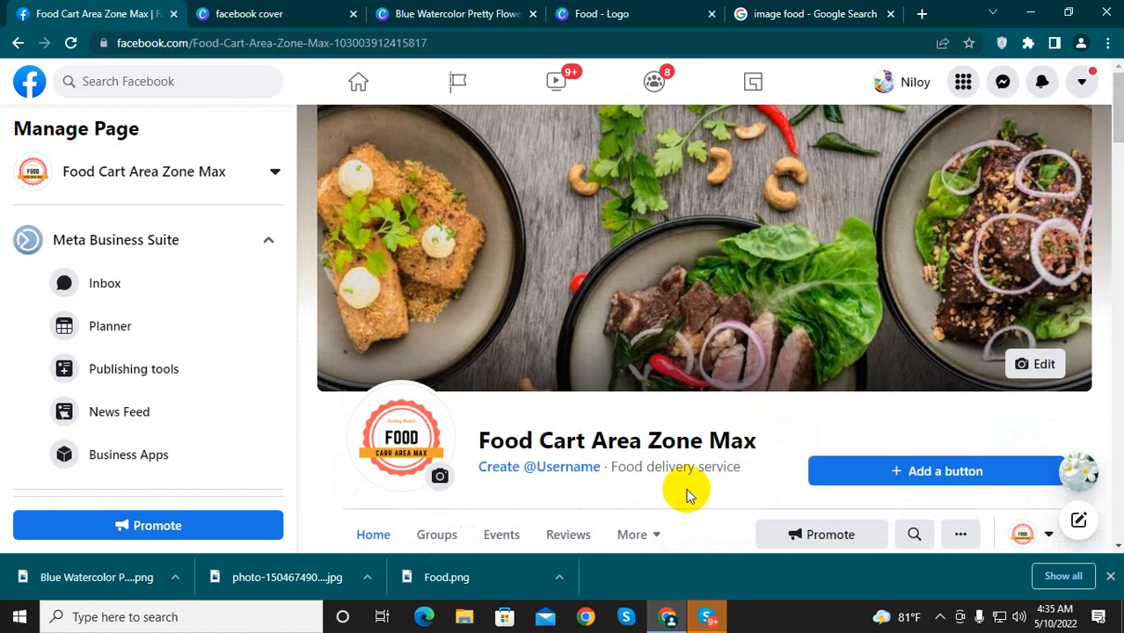
pyautogui.click(1109, 576)
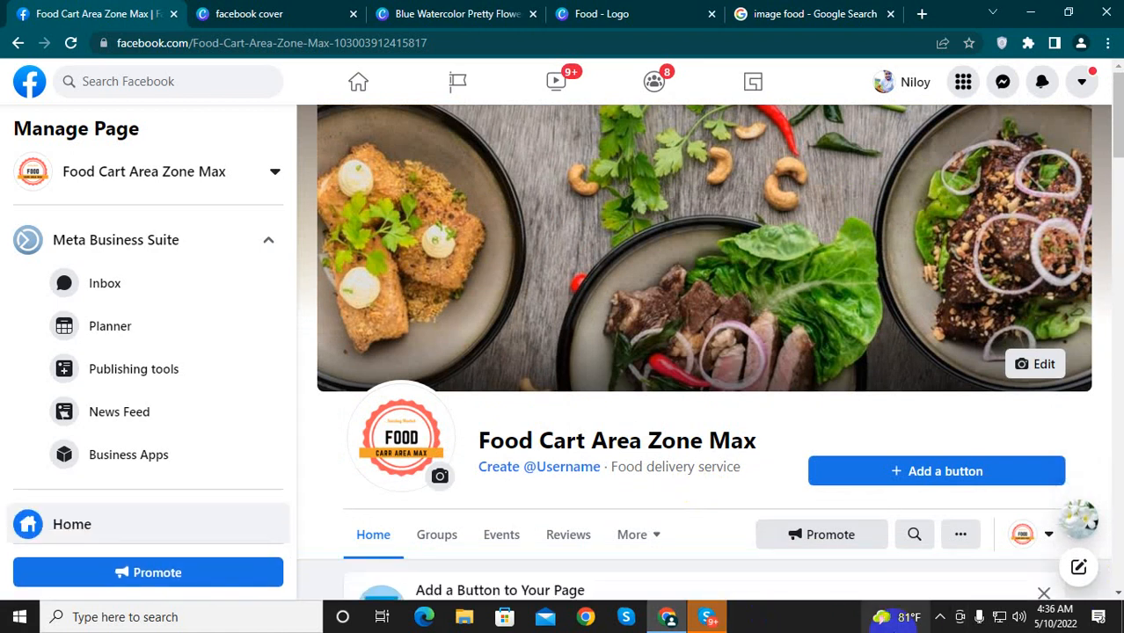